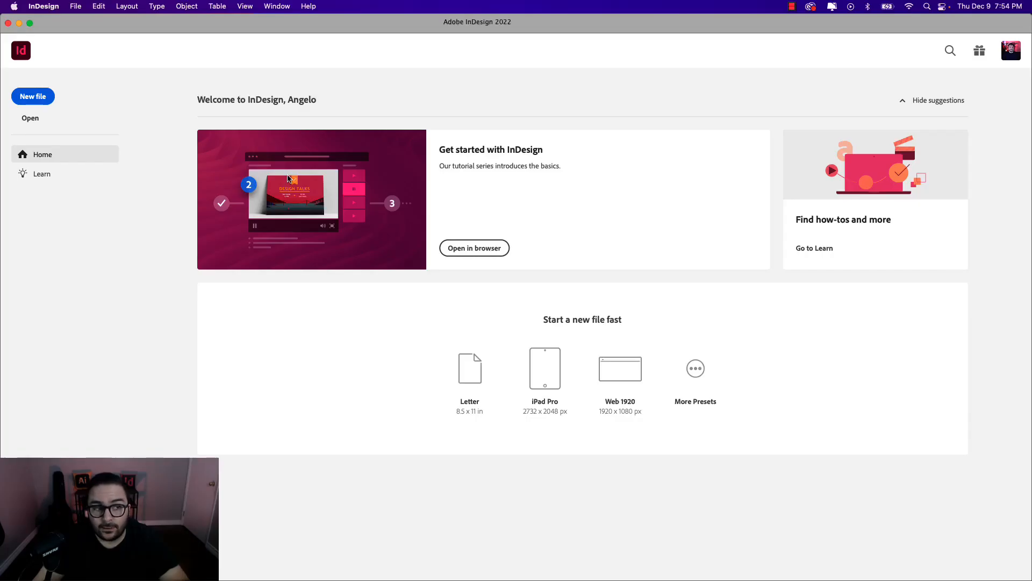
Start setting up a new document from the web presets using the A4 size.
left_click(33, 96)
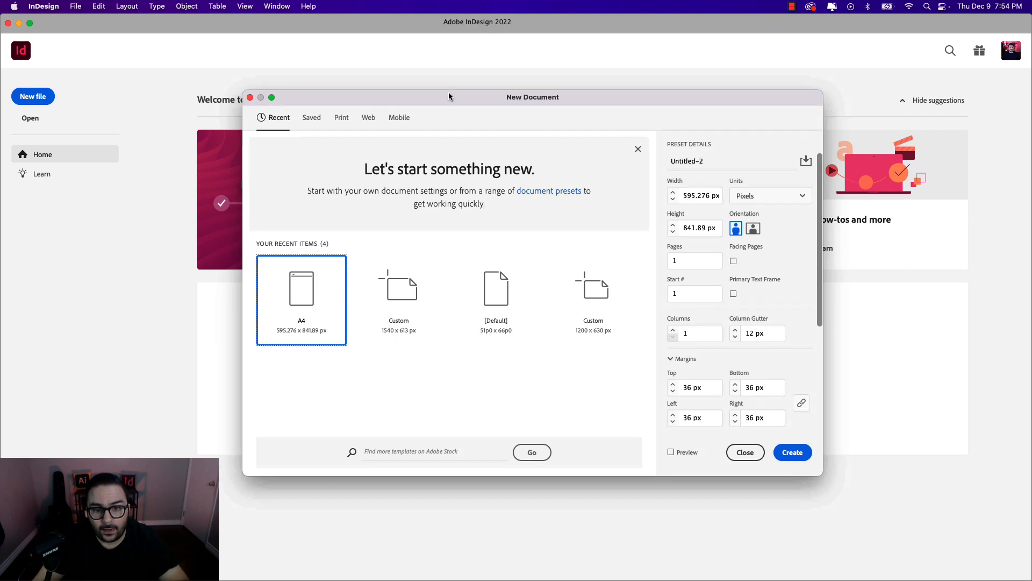
left_click_drag(449, 92, 466, 93)
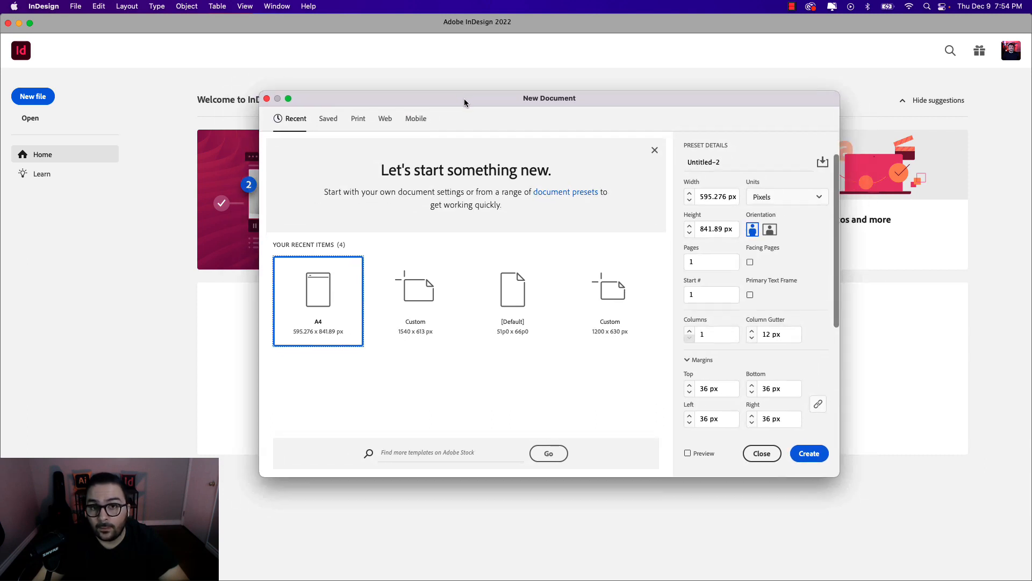
left_click(386, 120)
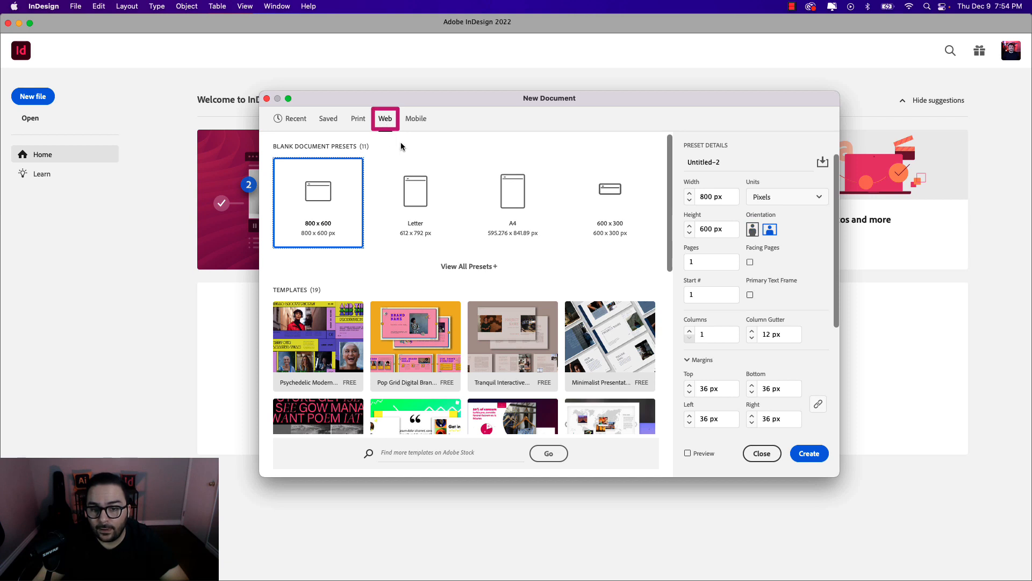
left_click(524, 207)
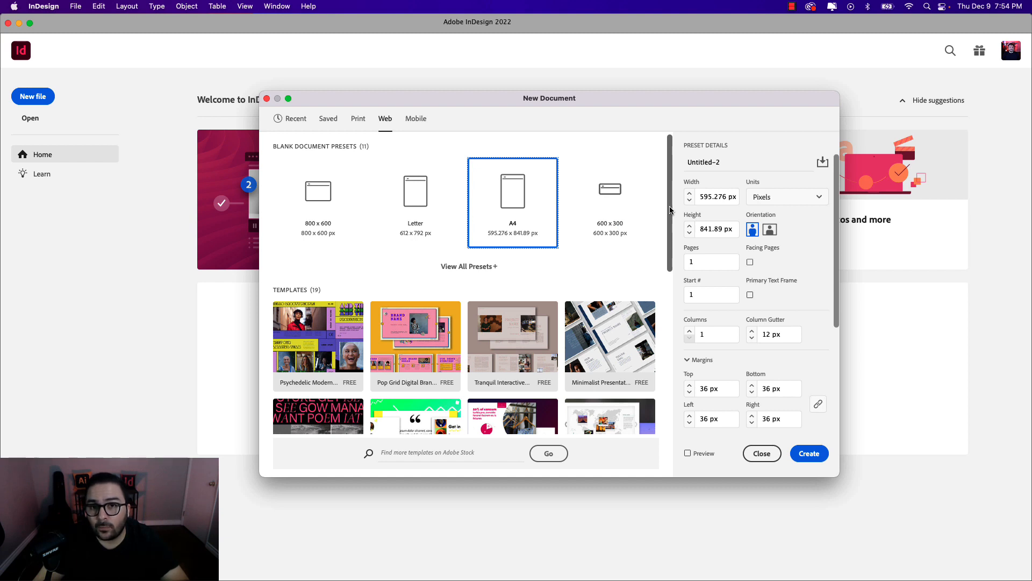
Try a custom page size of 5 inches wide by 7 inches high for the new document.
double_click(714, 197)
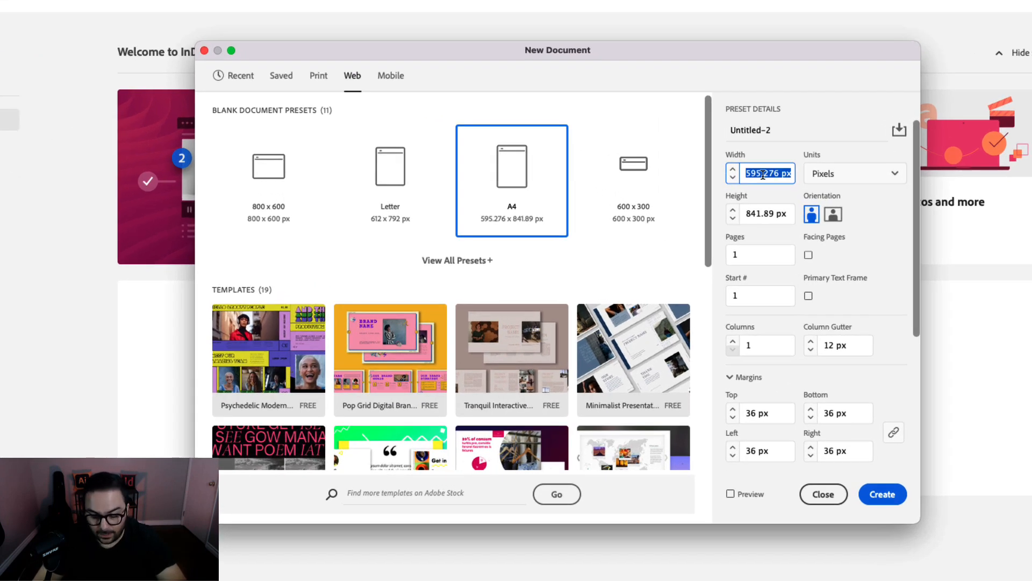
type("5")
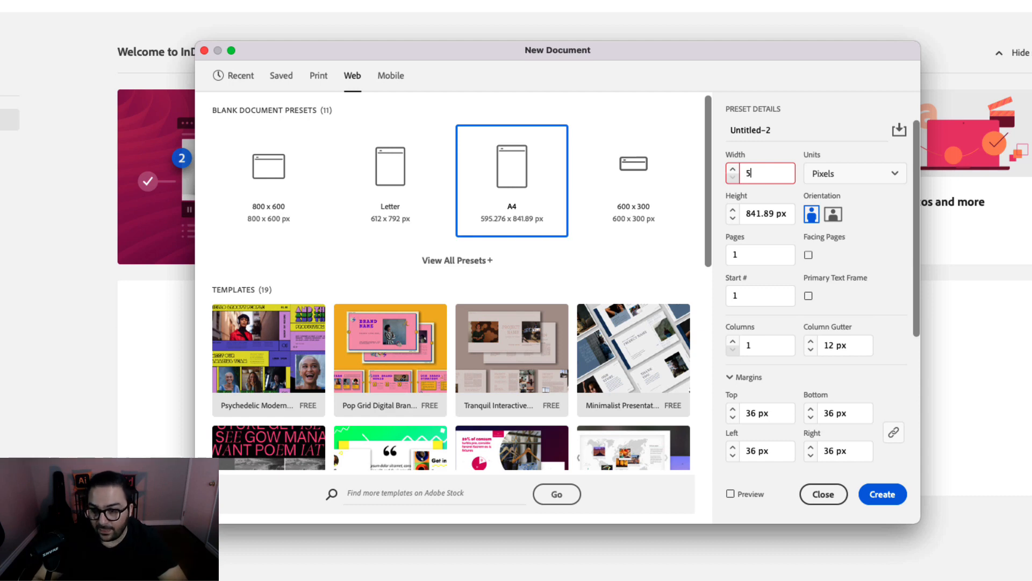
type("\"")
key("Tab")
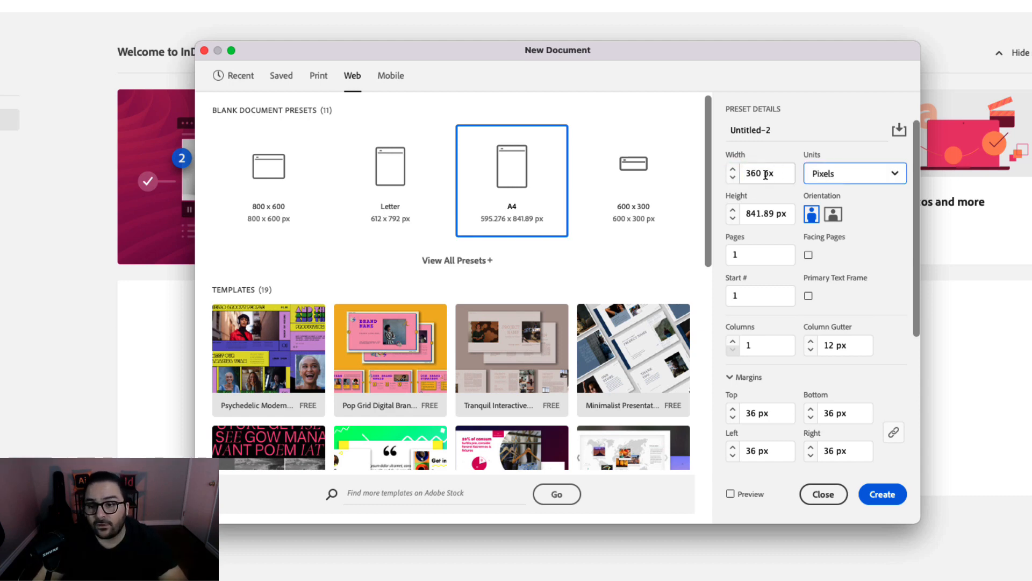
left_click(756, 211)
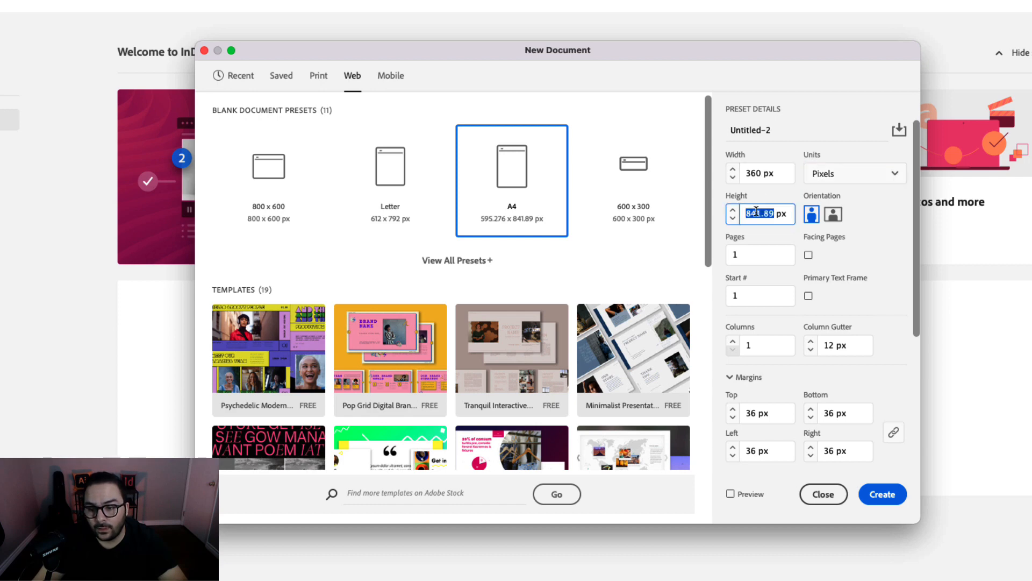
type("7\"")
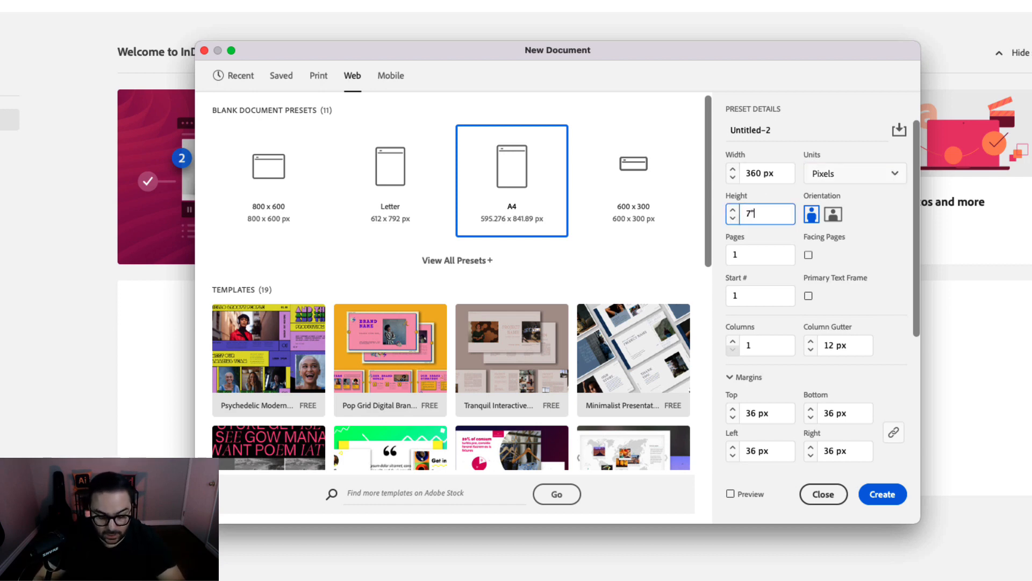
key("Tab")
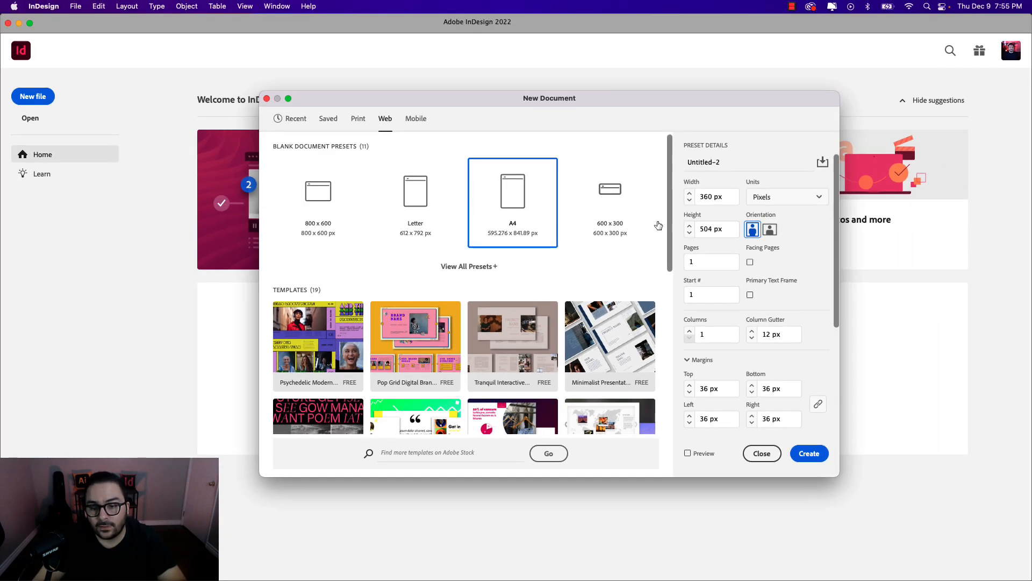
Return to the A4 web preset and create the document.
left_click(430, 190)
left_click(512, 209)
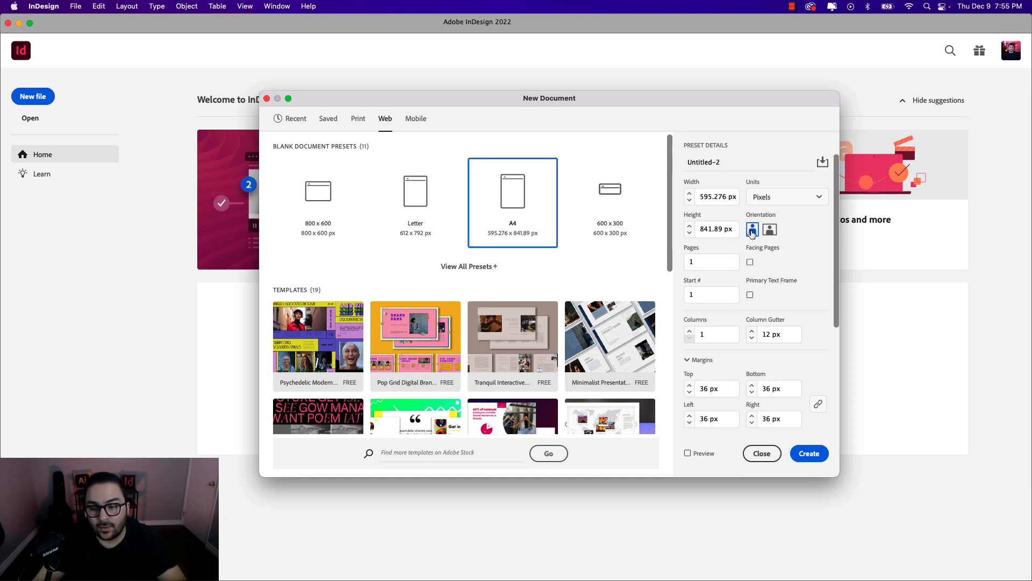
left_click(811, 455)
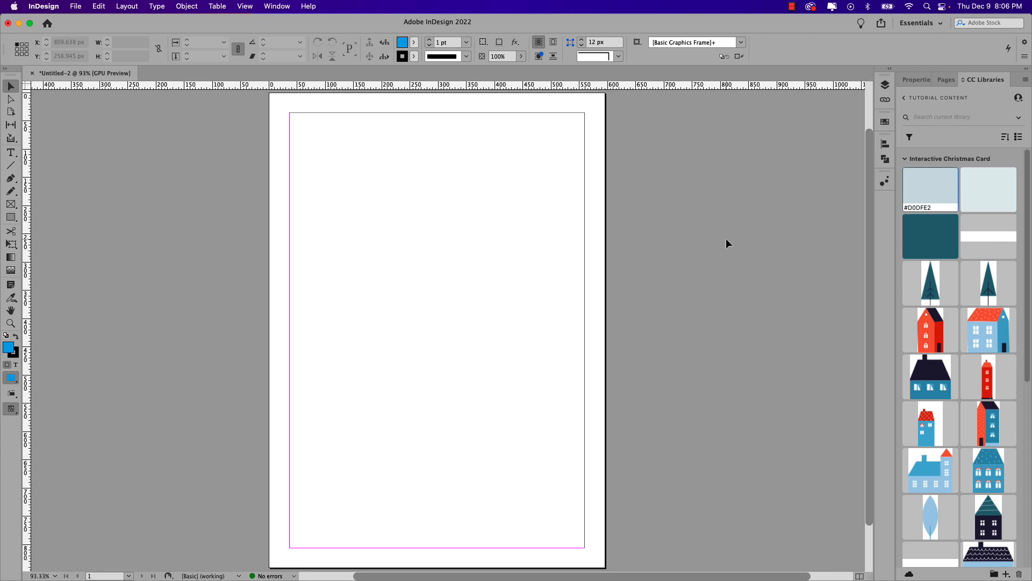
Draw a rectangle frame covering the whole page and fill it with the light blue library color #D0DFE2.
left_click(10, 206)
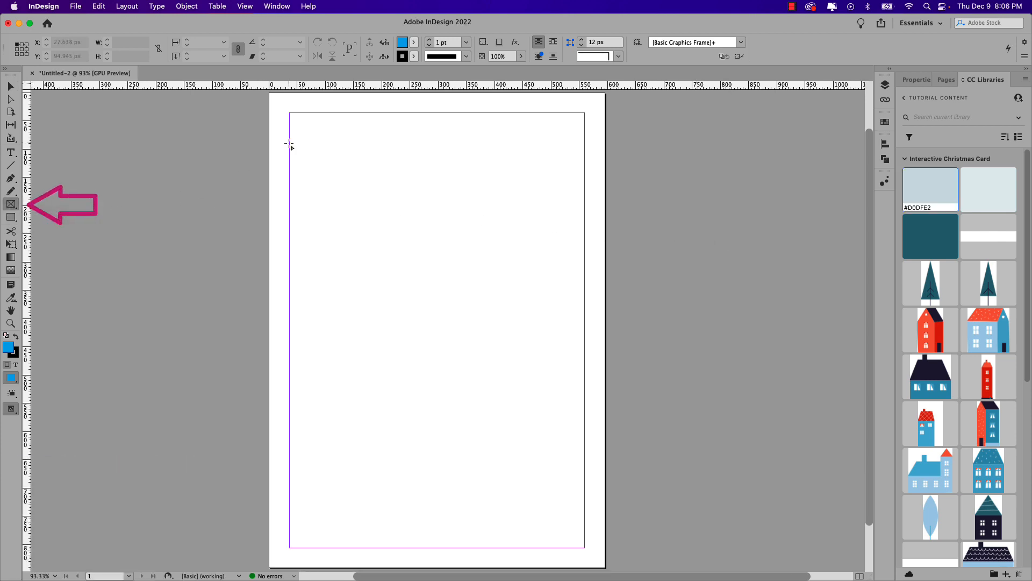
left_click_drag(270, 94, 605, 568)
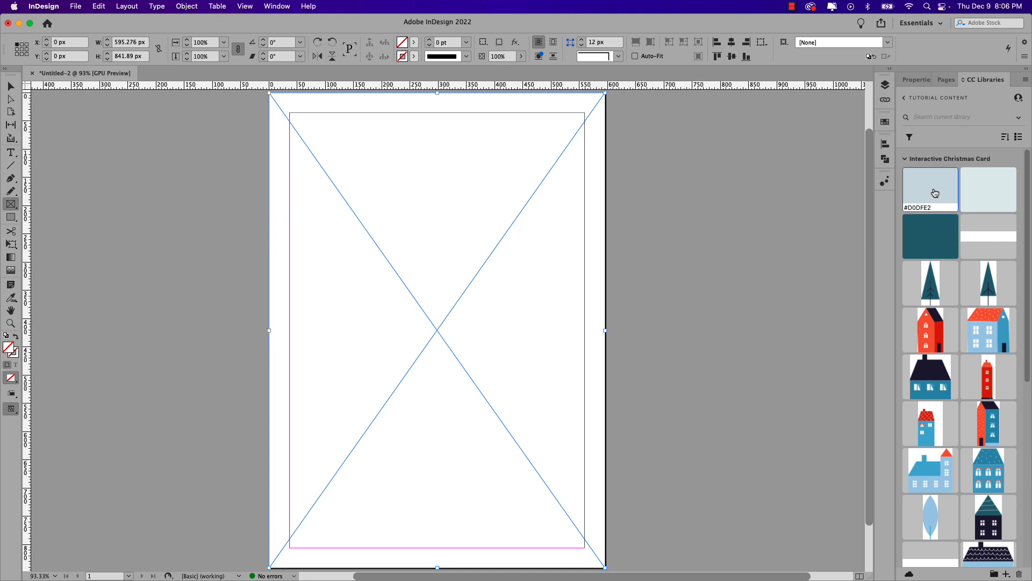
left_click(931, 197)
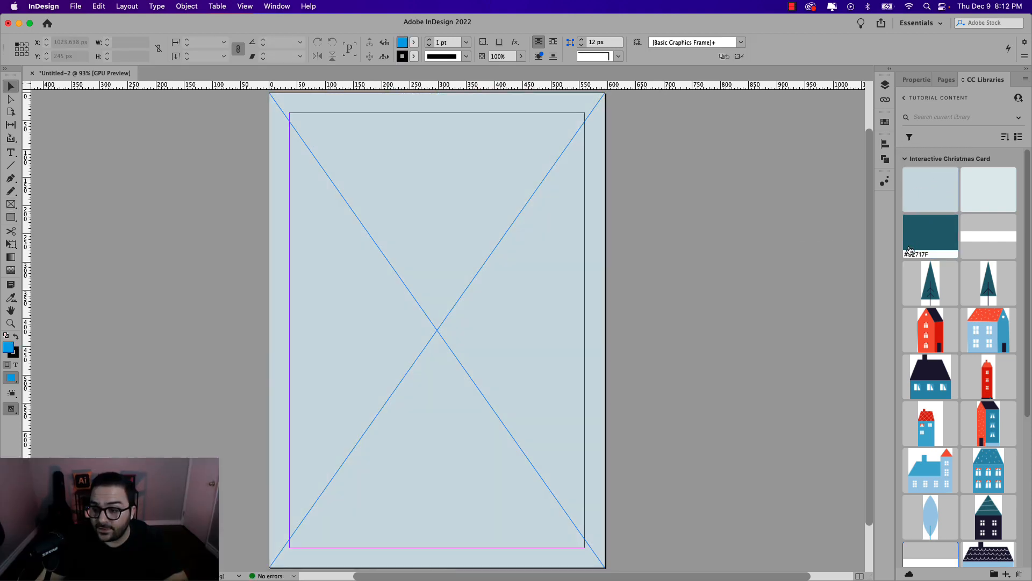
Place the white snow graphic Artwork 61 from the library, scale it to the page width and align it with the page's bottom edge.
scroll(912, 253, "down", 8)
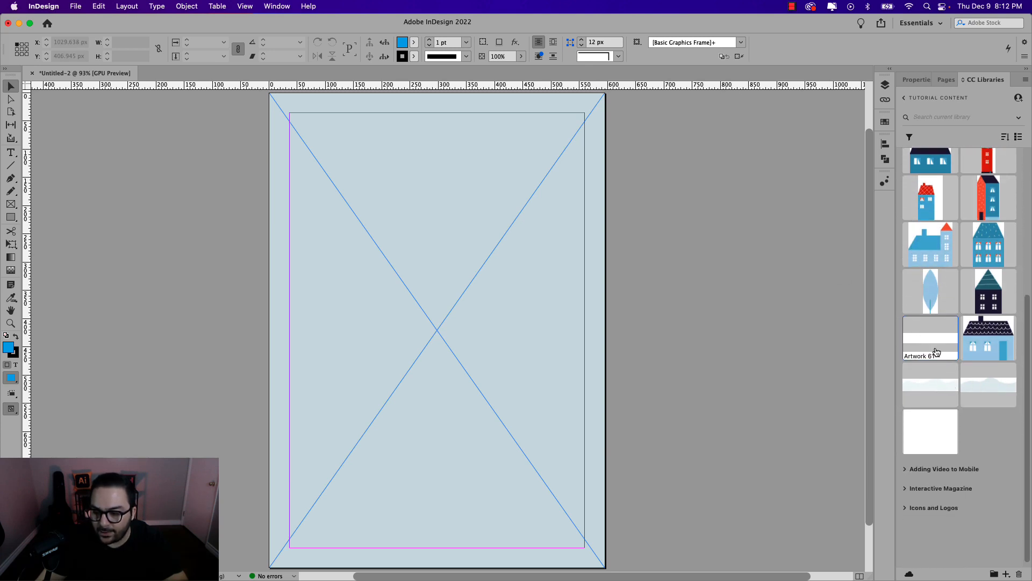
left_click_drag(931, 339, 678, 230)
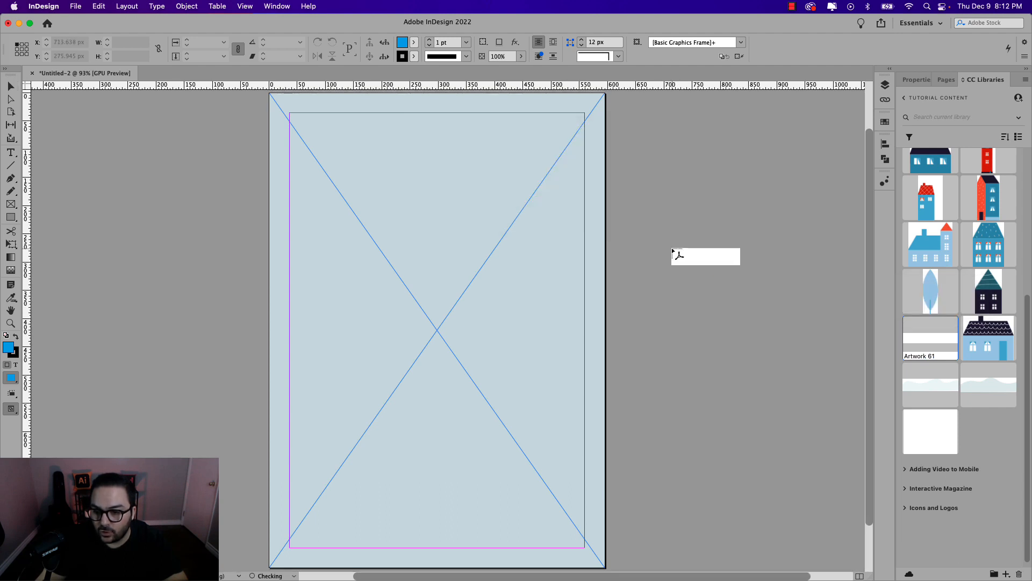
left_click(672, 249)
left_click_drag(727, 276, 266, 287)
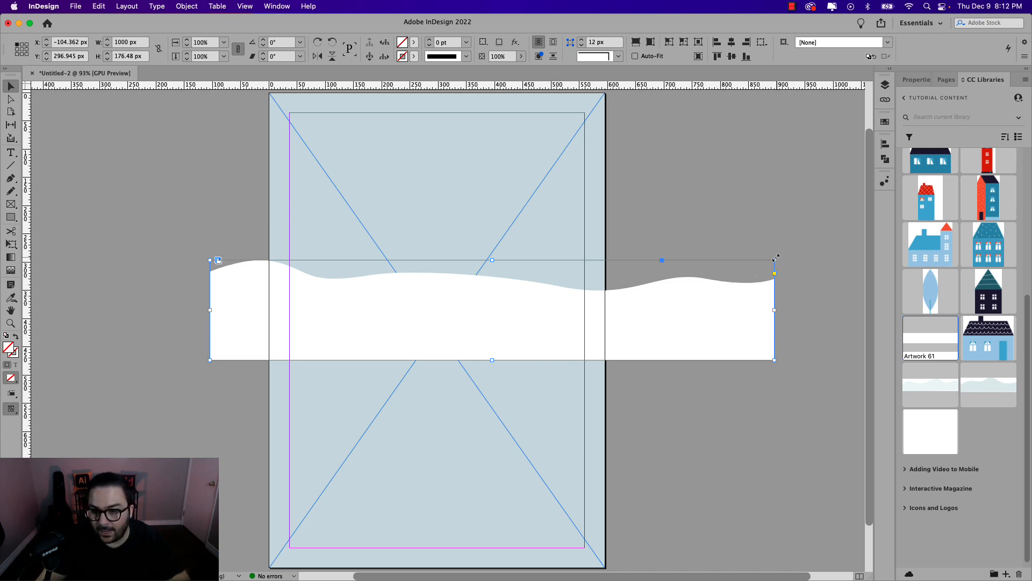
left_click_drag(774, 260, 534, 505)
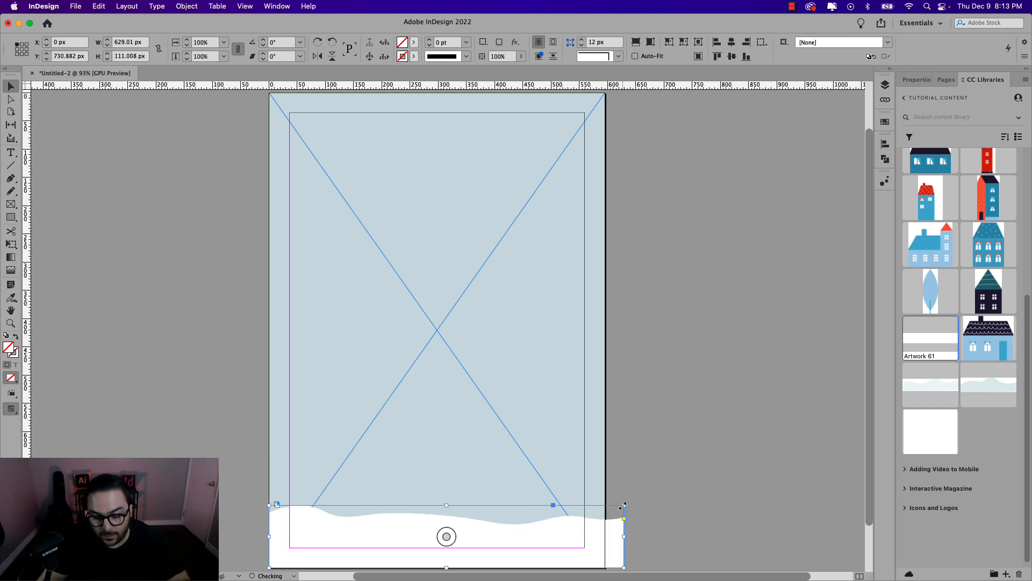
left_click_drag(622, 504, 605, 507)
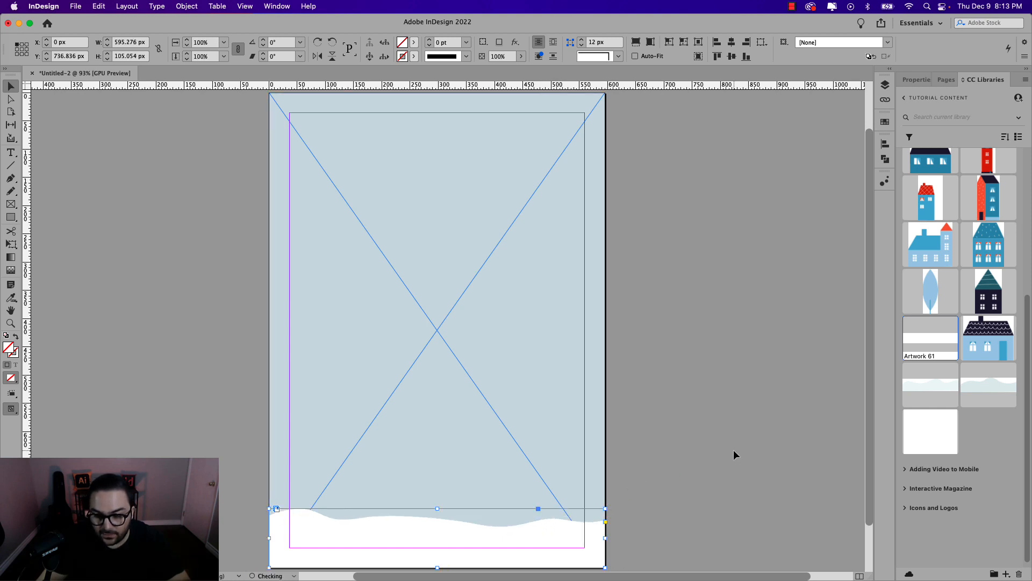
Place the hill graphic Artwork 63 from the library and scale it to the page width.
left_click_drag(975, 391, 678, 269)
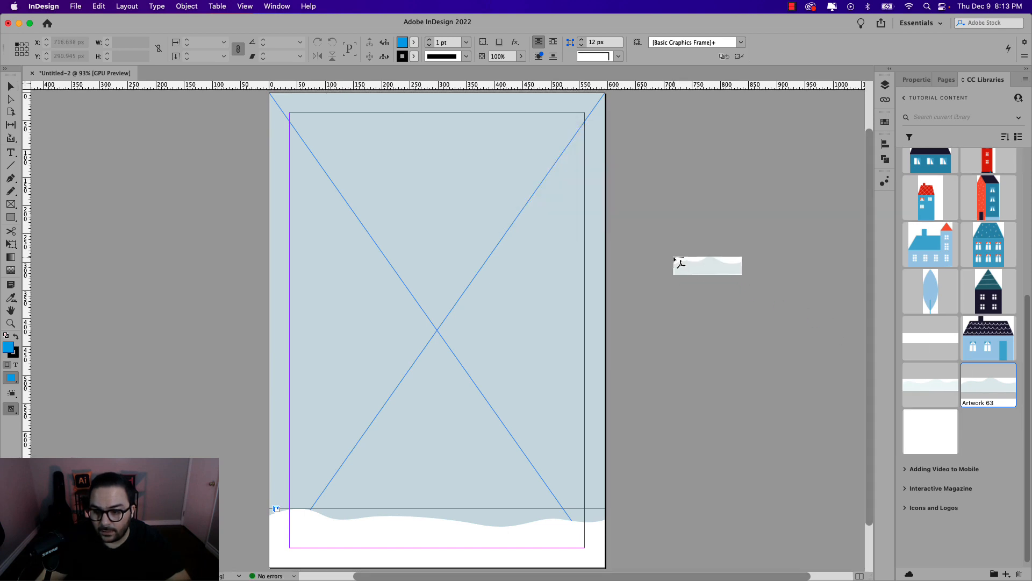
left_click(676, 260)
left_click_drag(736, 334, 262, 300)
left_click_drag(762, 224, 604, 286)
left_click_drag(200, 318, 269, 322)
Move the Artwork 63 hill down over the bottom snow and send it behind the white snow.
left_click_drag(354, 340, 406, 526)
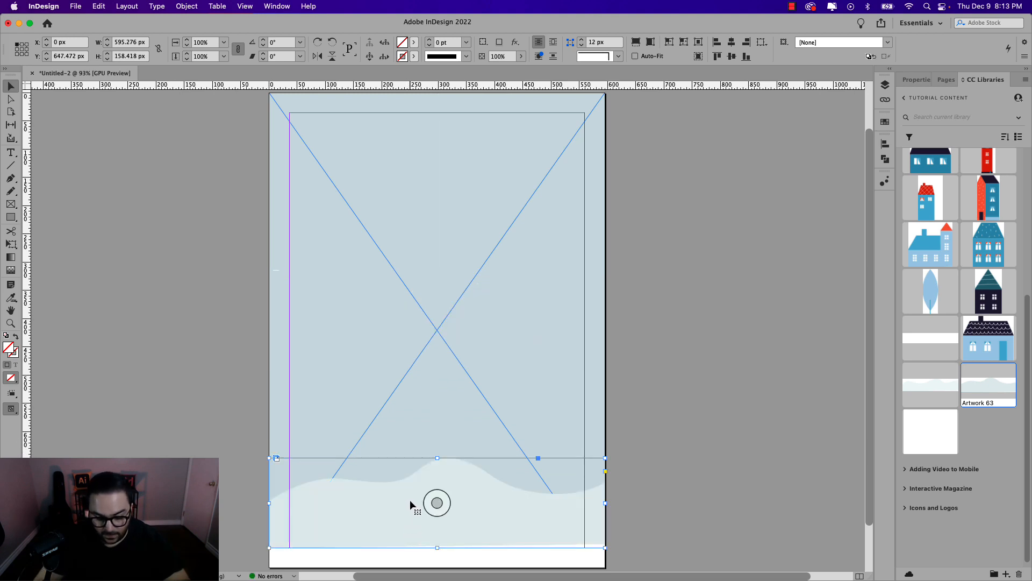
key("super+bracketleft")
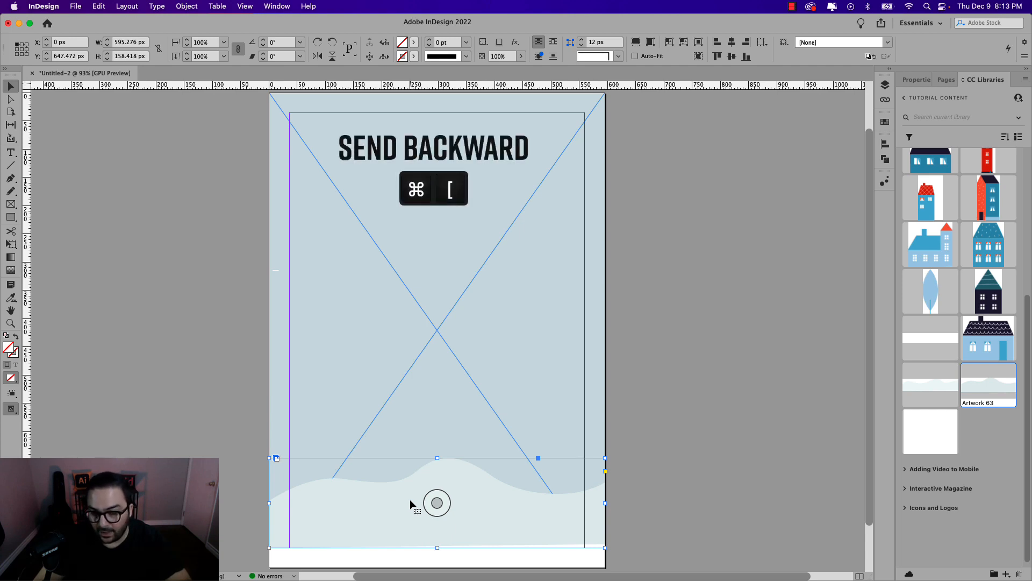
key("super+bracketleft")
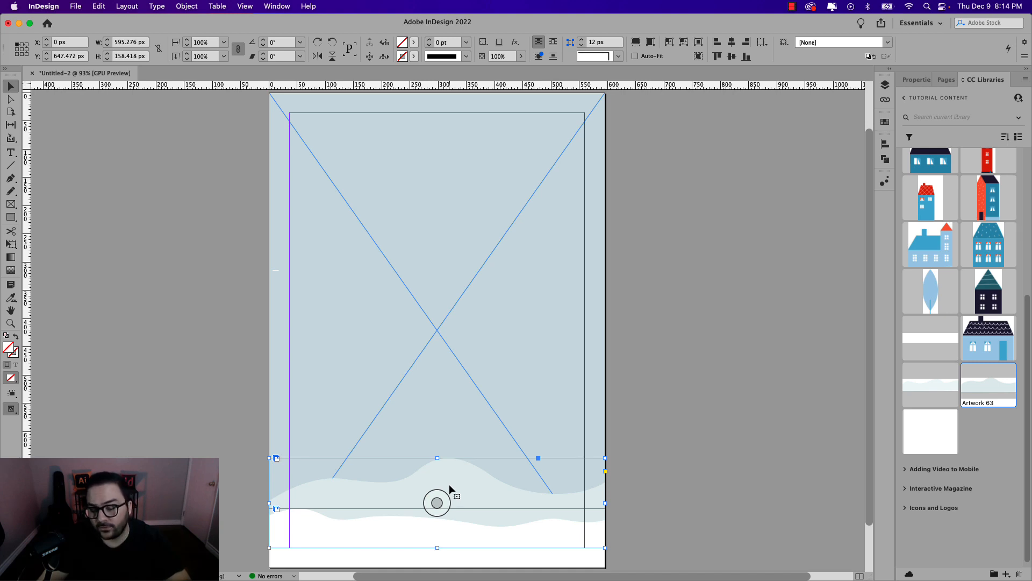
Place the pale hill graphic Artwork 62, scale it to the page width and move it down over the existing hill.
left_click_drag(922, 386, 196, 326)
left_click(671, 329)
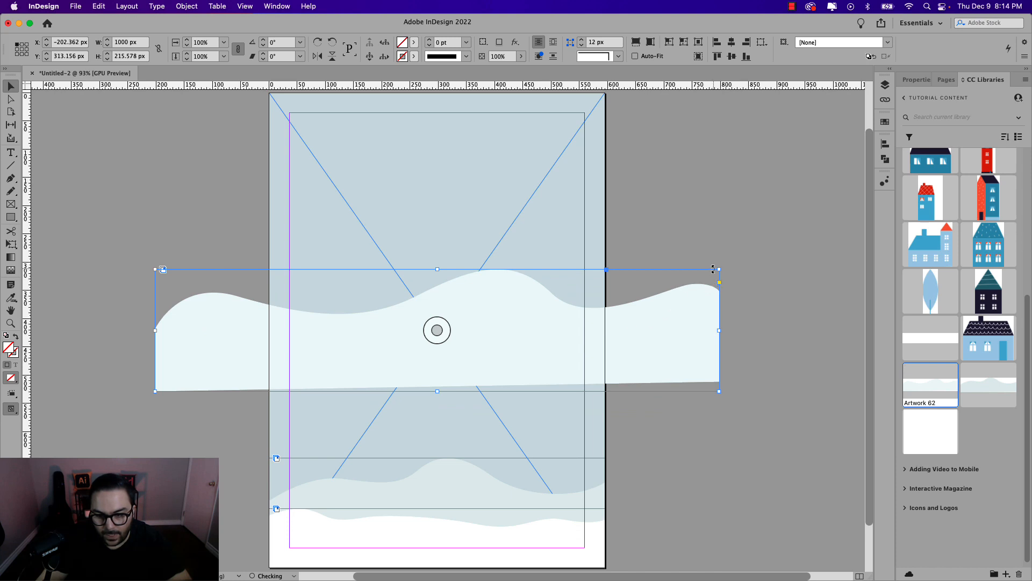
left_click_drag(720, 269, 605, 294)
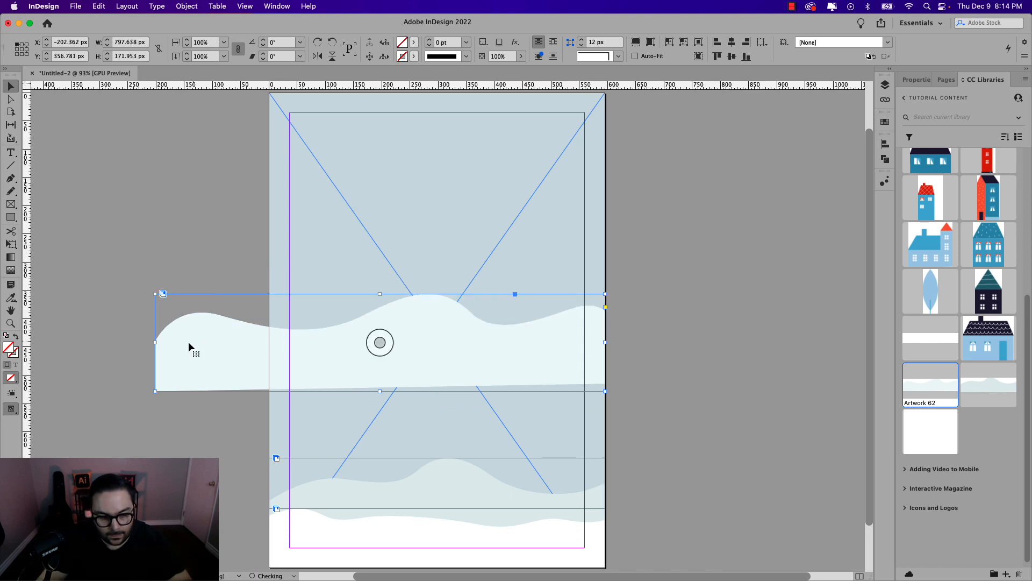
left_click_drag(160, 348, 270, 352)
left_click_drag(475, 350, 477, 461)
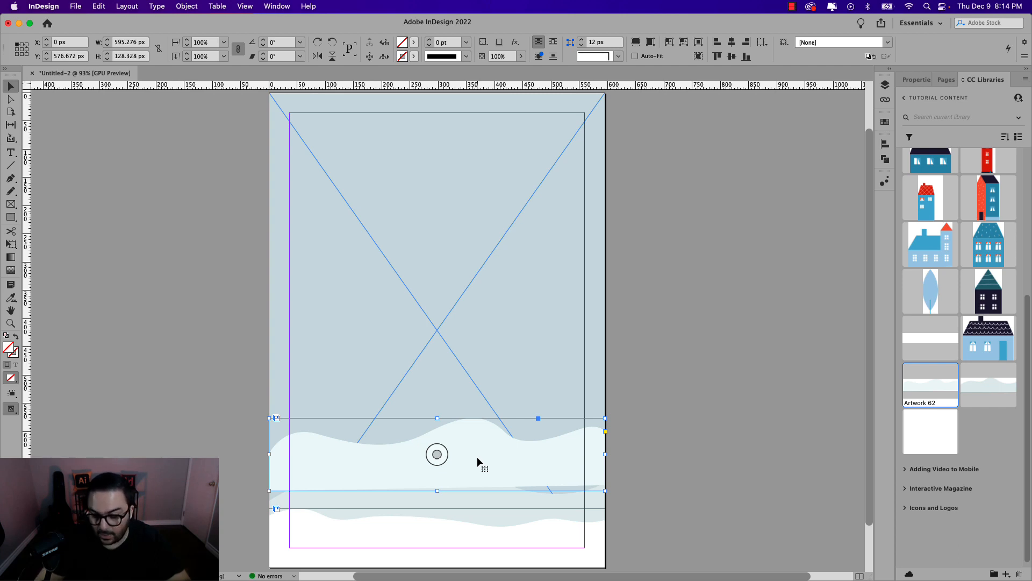
Send the Artwork 62 hill behind the Artwork 63 hill and lower it to about 598 px vertically.
key("super+bracketleft")
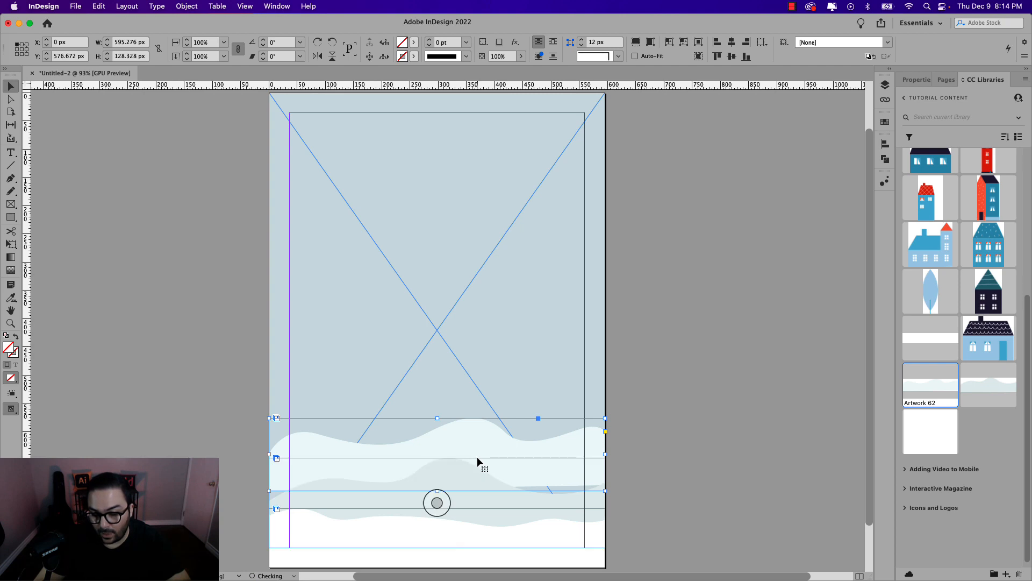
left_click_drag(483, 440, 483, 455)
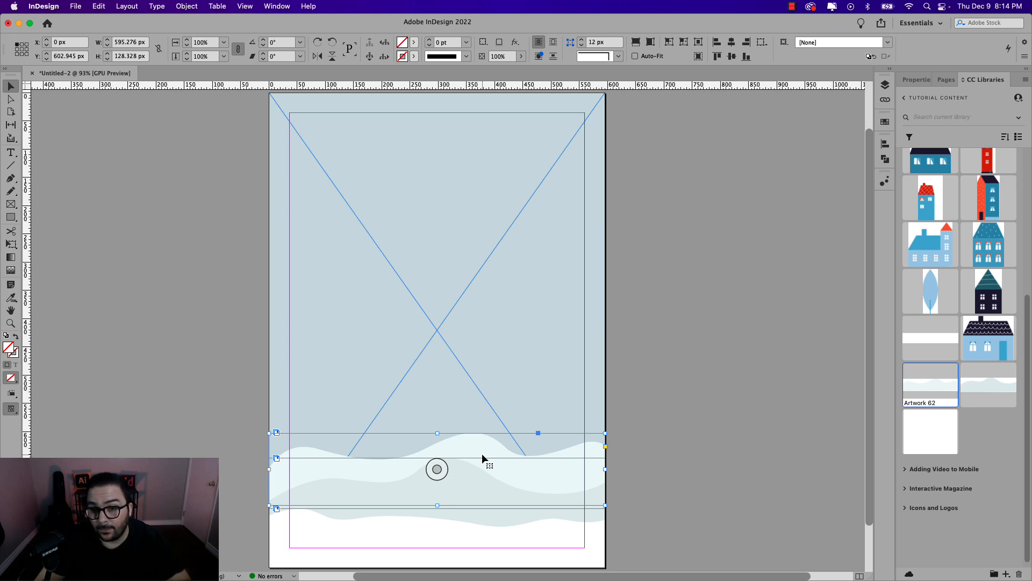
left_click_drag(482, 455, 479, 445)
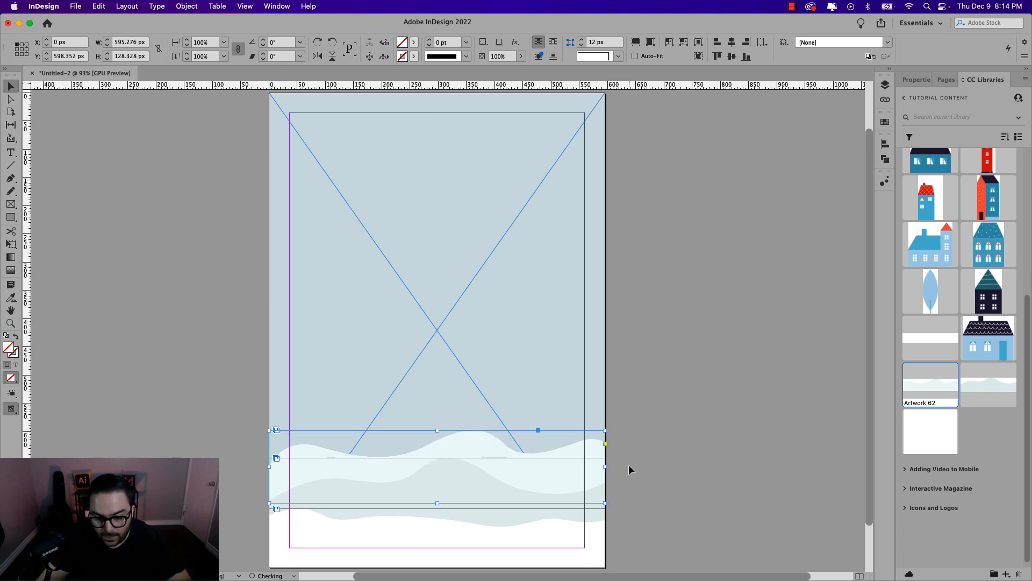
Move the middle Artwork 63 hill down about 15 px.
left_click(513, 531)
left_click(472, 485)
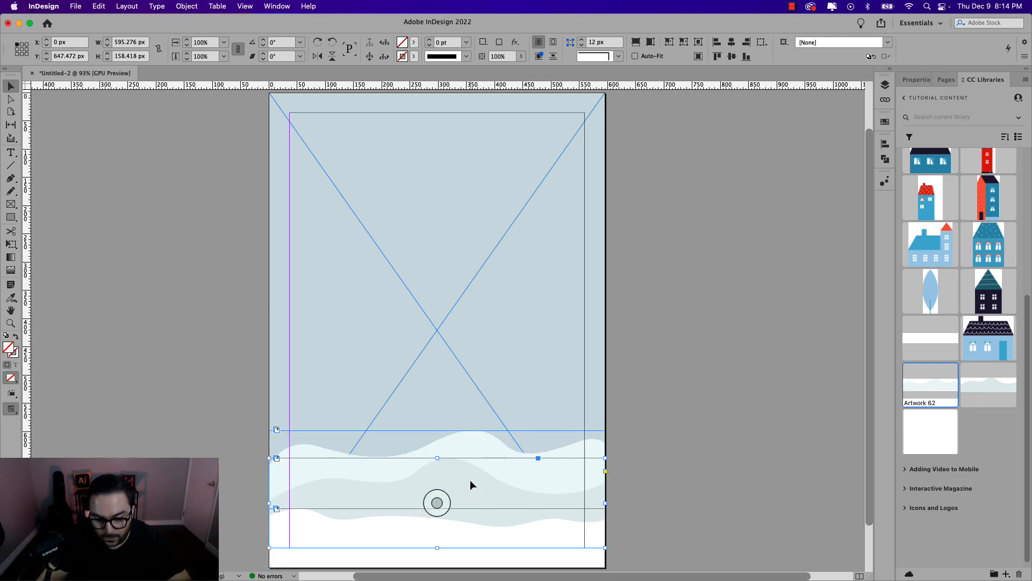
left_click_drag(471, 482, 471, 490)
Duplicate the white foreground snow above the hills and arrange the copy behind both hills but in front of the blue background.
left_click(525, 565)
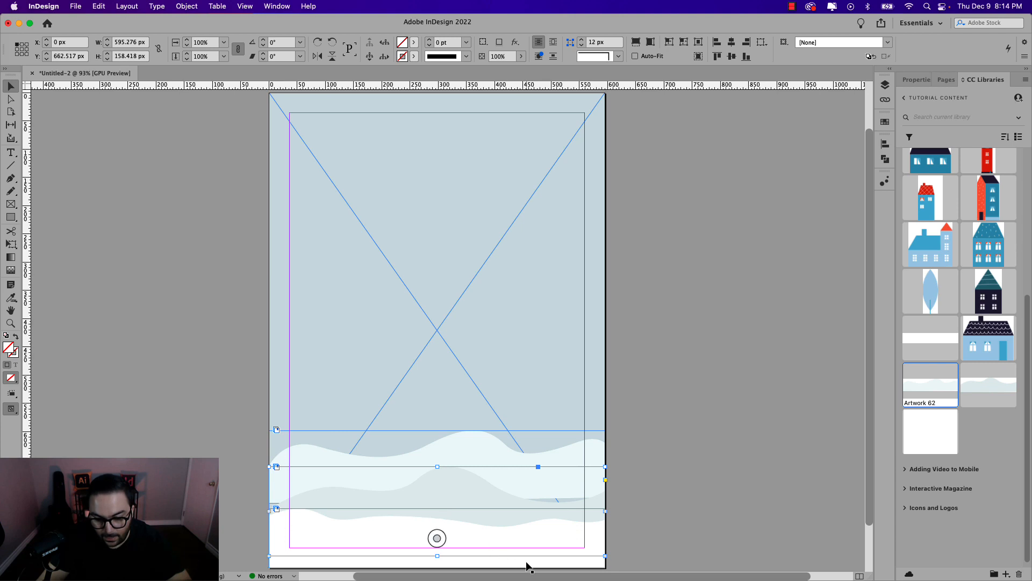
left_click_drag(519, 566, 515, 470)
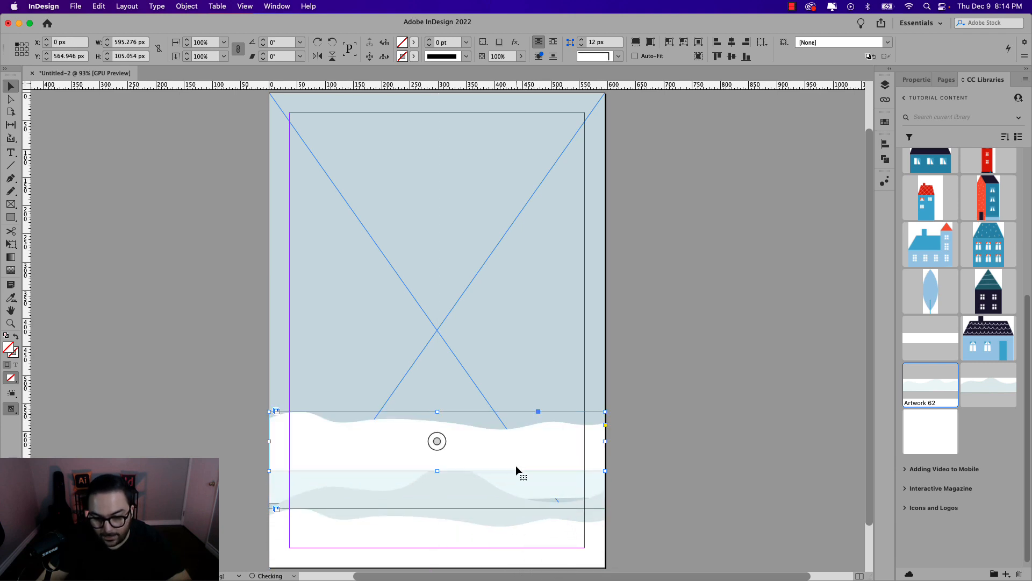
key("super+bracketleft")
key("super+bracketleft")
key("super+bracketleft")
key("super+bracketleft")
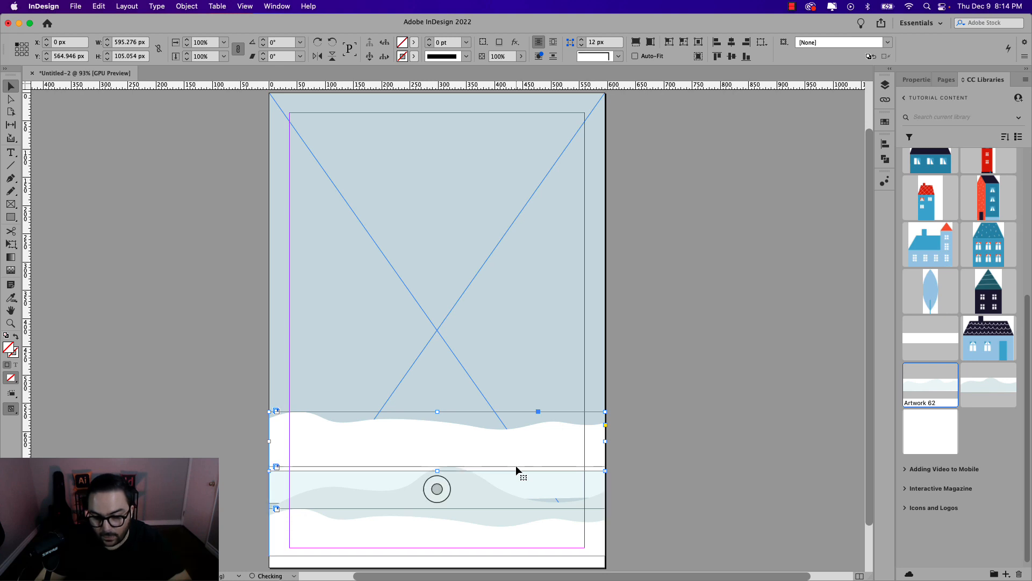
key("super+bracketright")
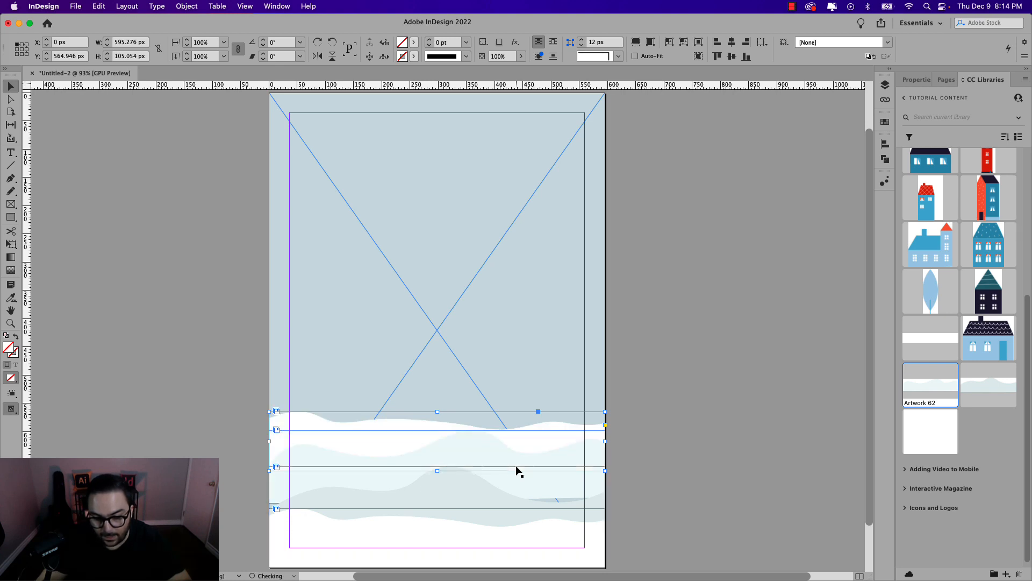
Raise the rear white snow copy slightly against the blue sky and fine-tune its height above the hills.
left_click_drag(319, 424, 319, 417)
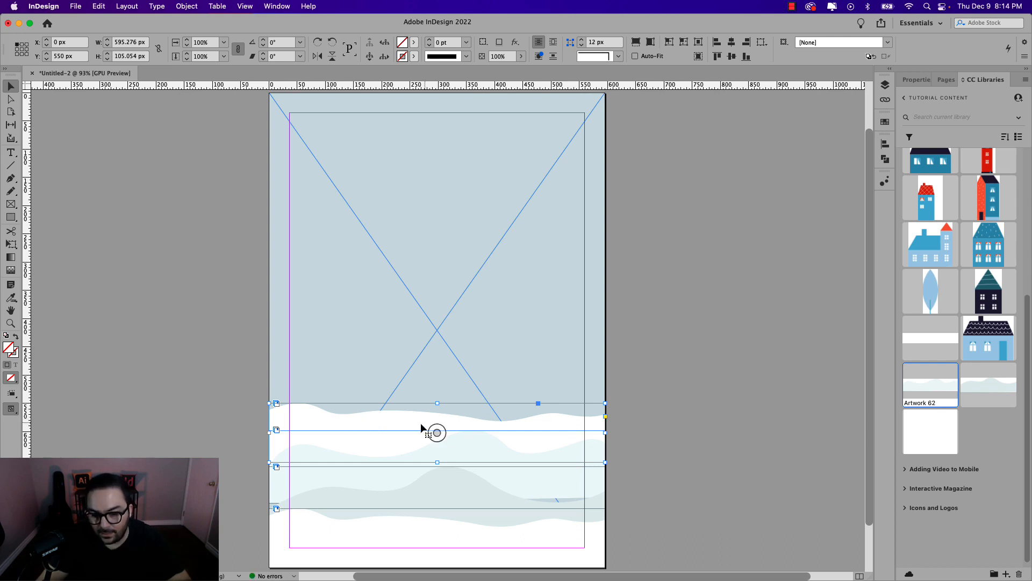
left_click_drag(392, 422, 392, 426)
left_click(645, 422)
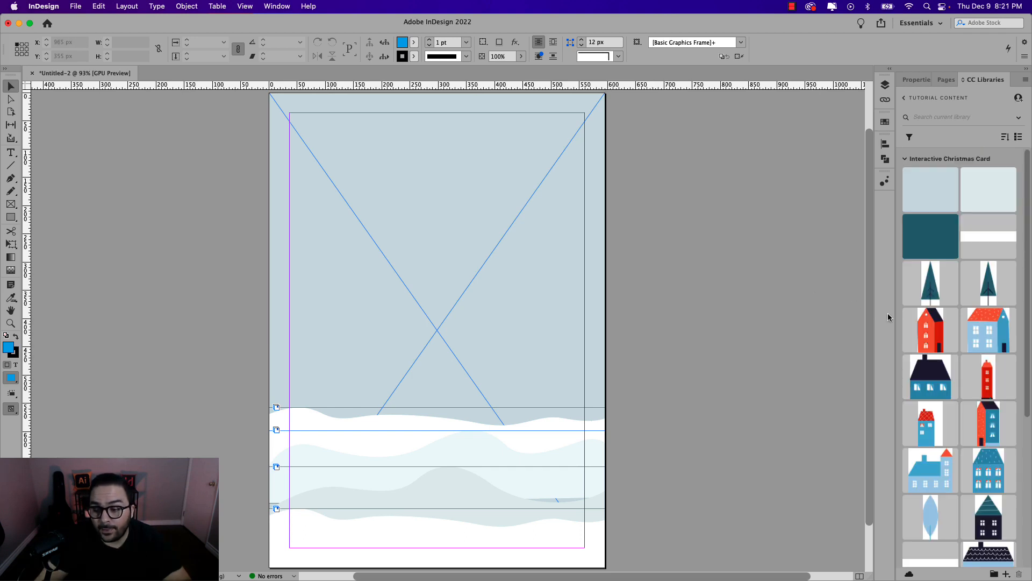
Place the red house Artwork 52 over the hills on the page's left side and enlarge it to about 140 × 242 px.
left_click_drag(933, 331, 667, 226)
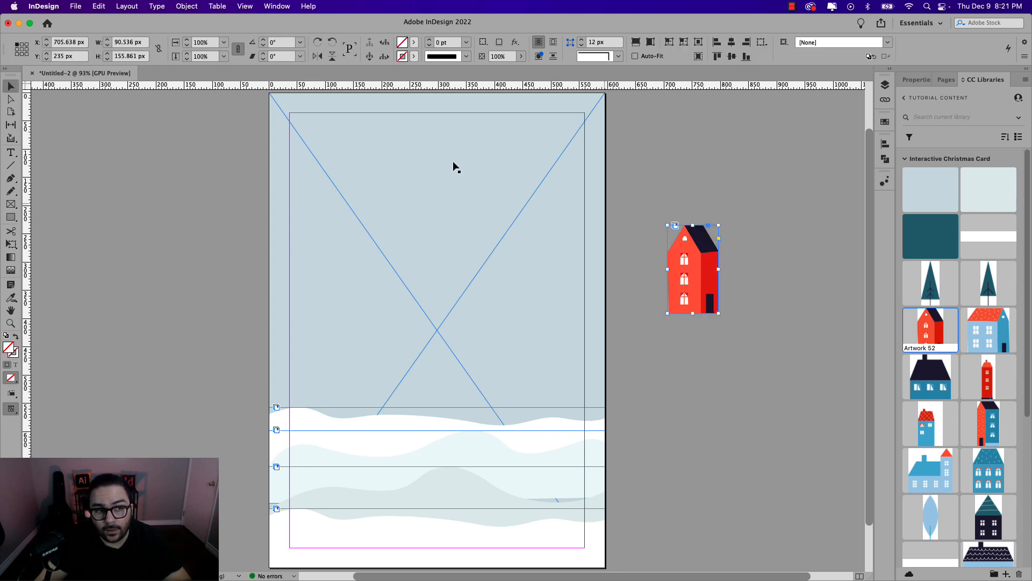
left_click(75, 6)
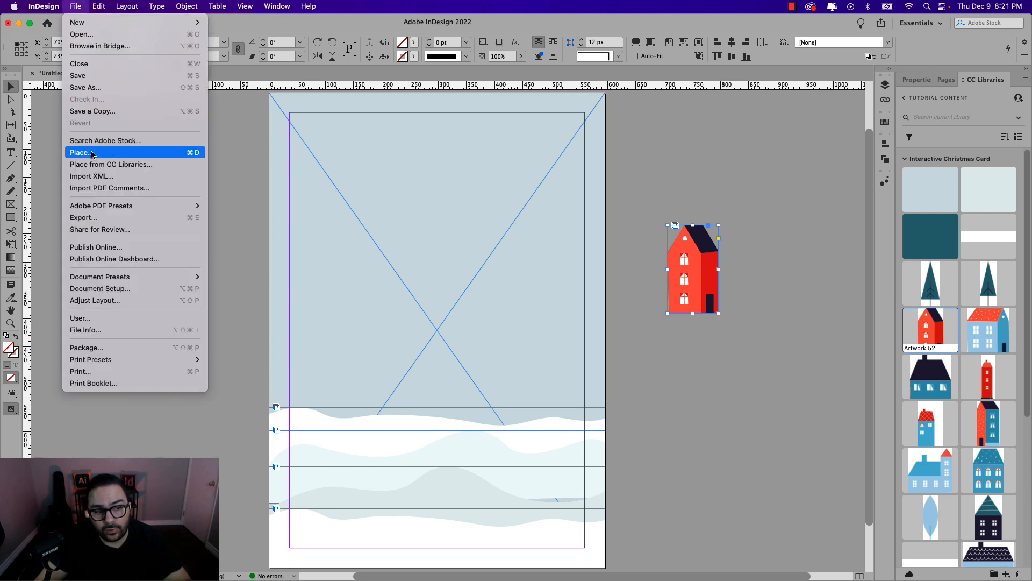
left_click(72, 5)
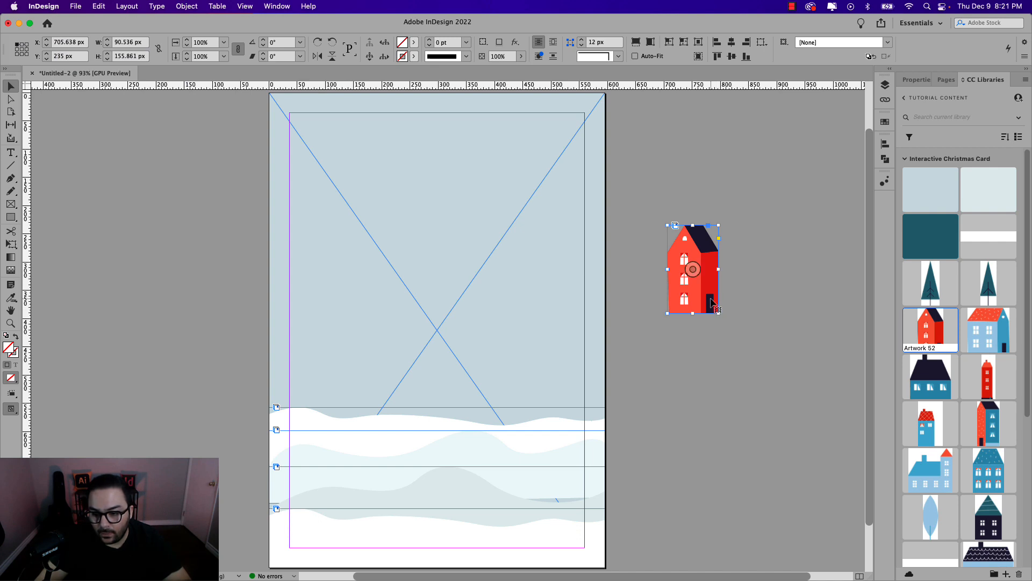
left_click_drag(716, 310, 364, 501)
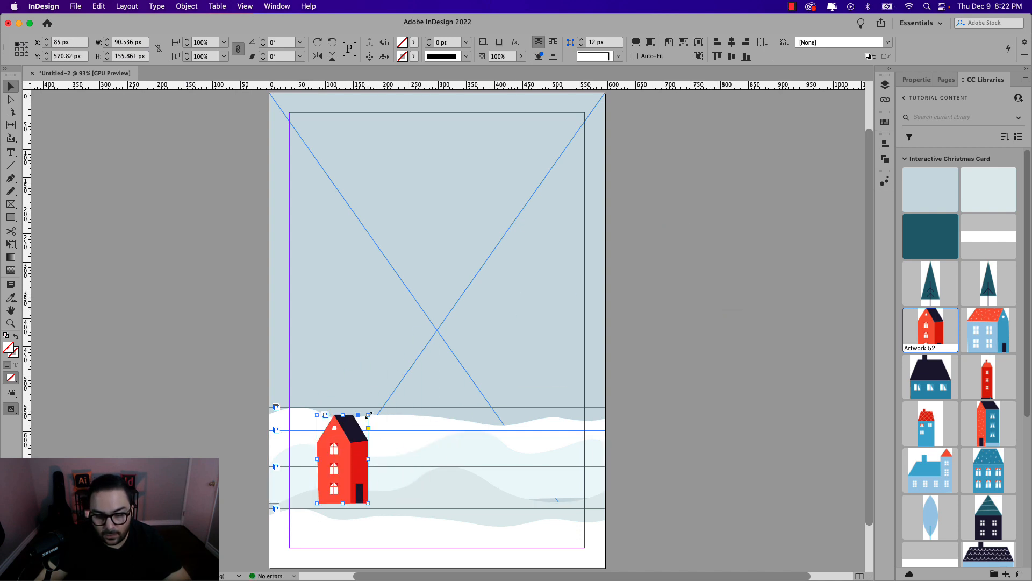
left_click_drag(368, 415, 358, 433)
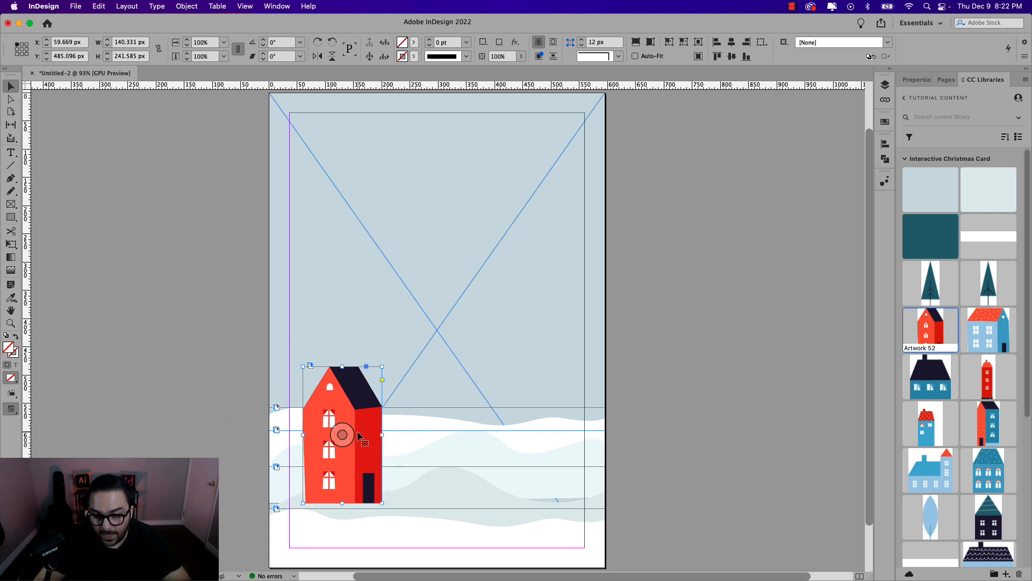
Arrange the large red house just behind the front grey hill and shift it 10 px to the left.
key("super+bracketleft")
key("super+bracketleft")
key("super+bracketright")
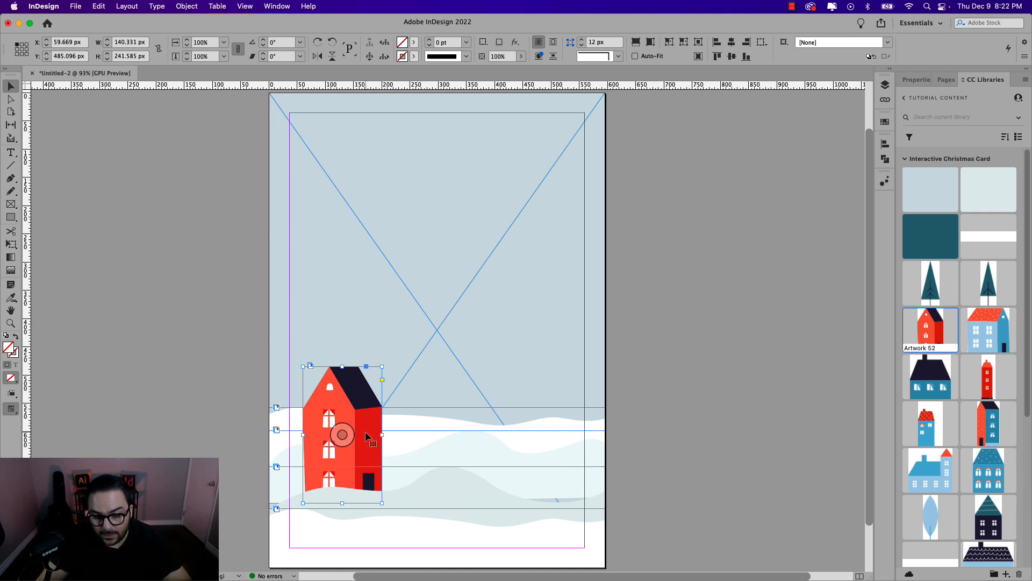
key("shift+Down")
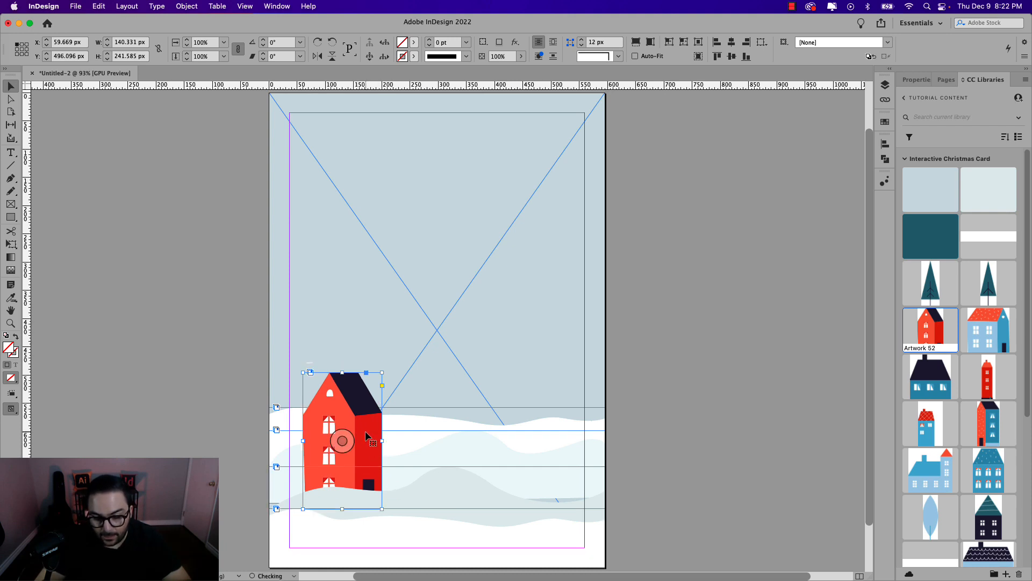
key("shift+Up")
key("shift+Left")
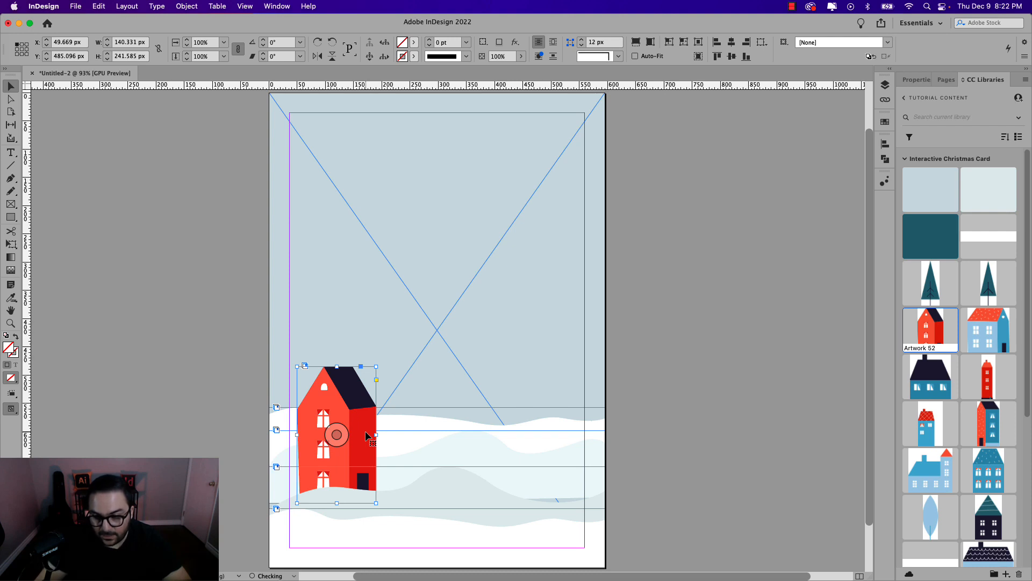
key("shift+super+a")
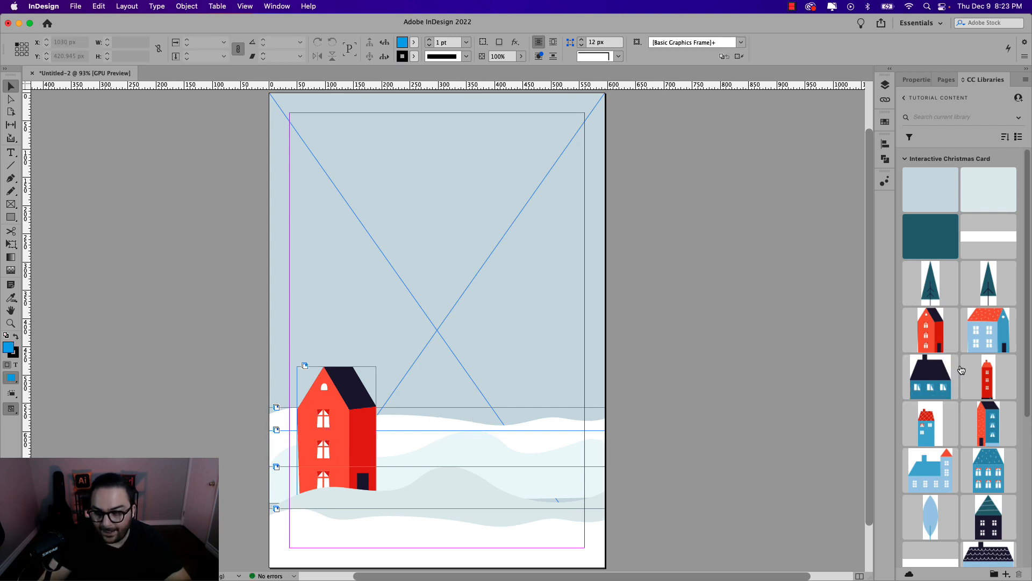
Place the tall red house Artwork 55 right of the large house, behind the pale hill, at about X 195 px, Y 432 px.
left_click(671, 247)
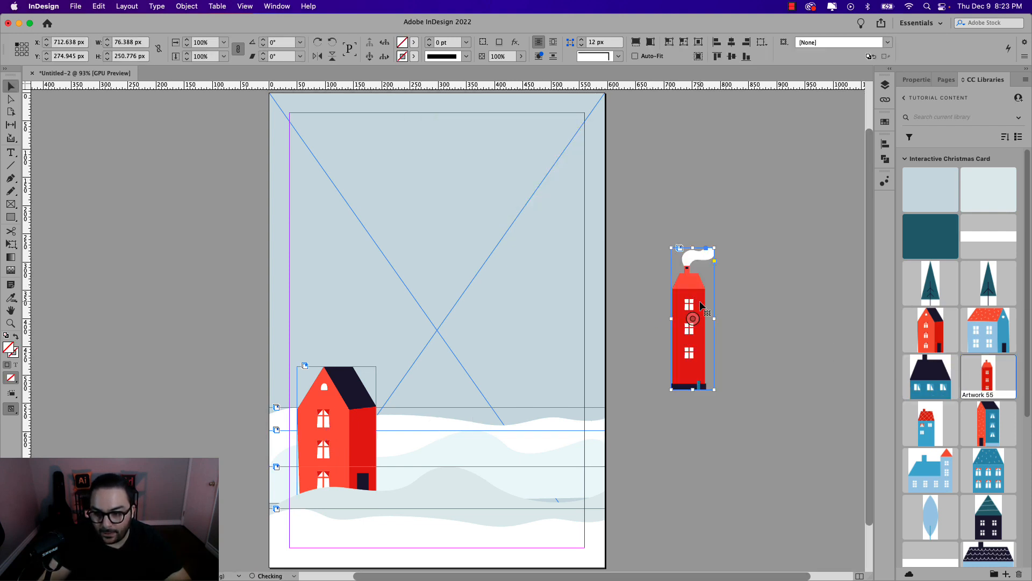
left_click_drag(702, 347, 408, 388)
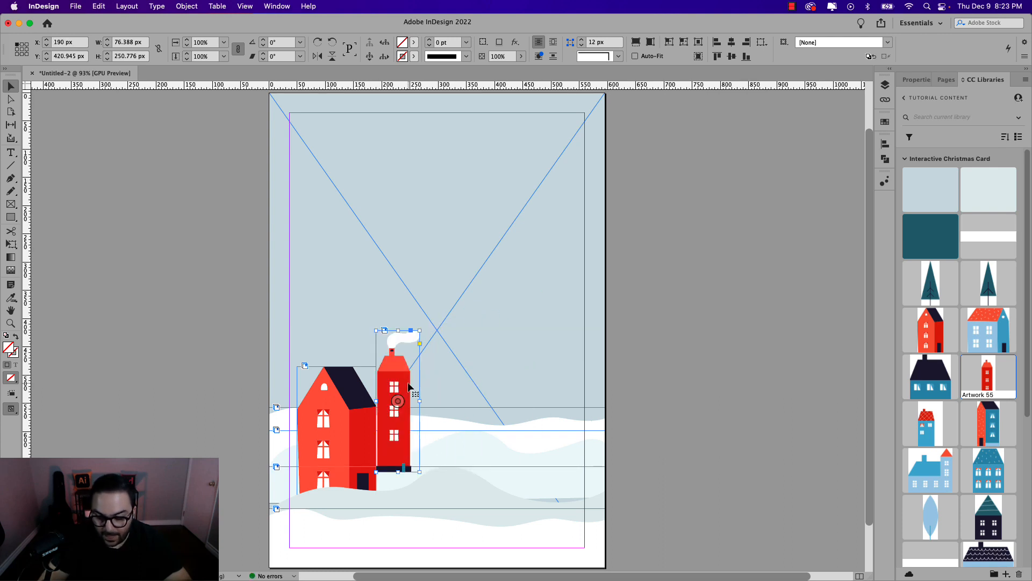
key("super+[")
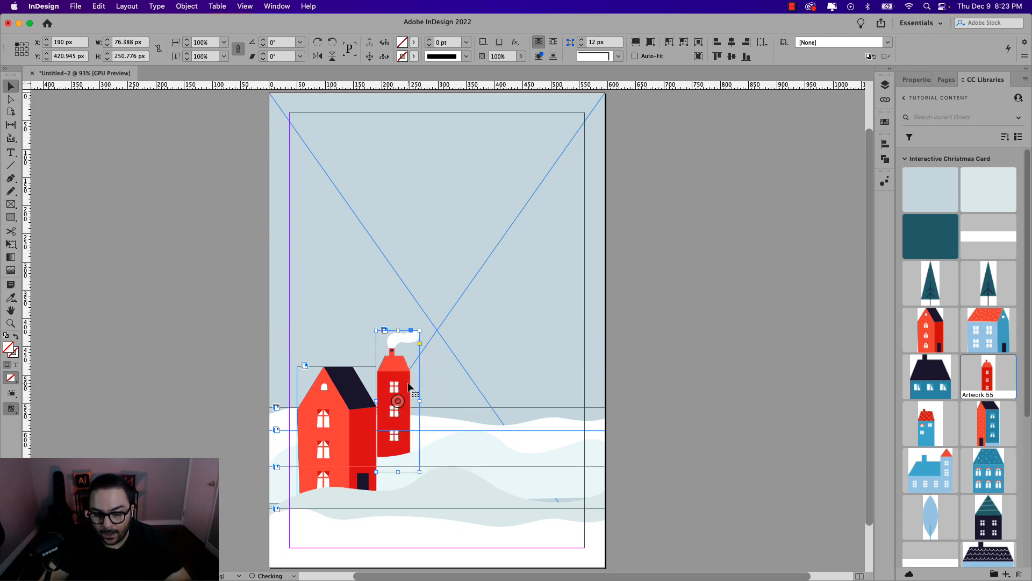
left_click_drag(409, 386, 412, 391)
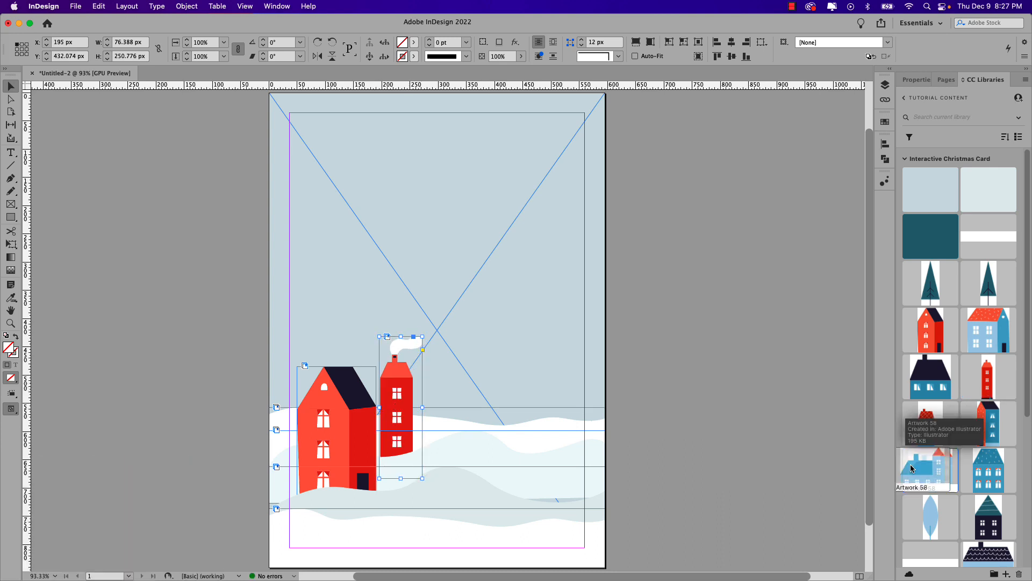
Place the light blue house Artwork 58 right of the tall red house, enlarge it to about 153 px wide and arrange it behind the pale hill.
left_click_drag(930, 468, 701, 355)
left_click(648, 251)
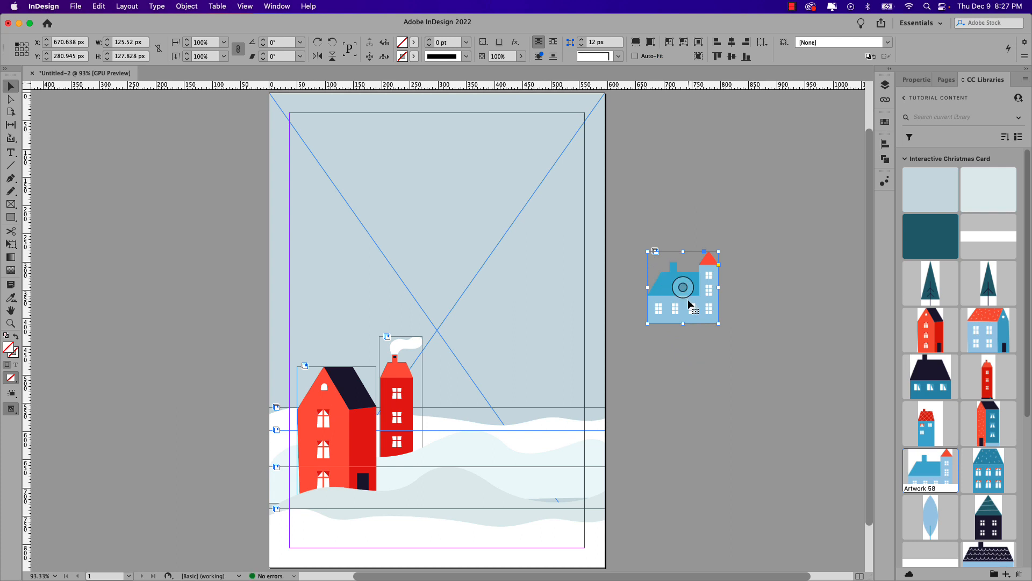
left_click_drag(709, 308, 488, 440)
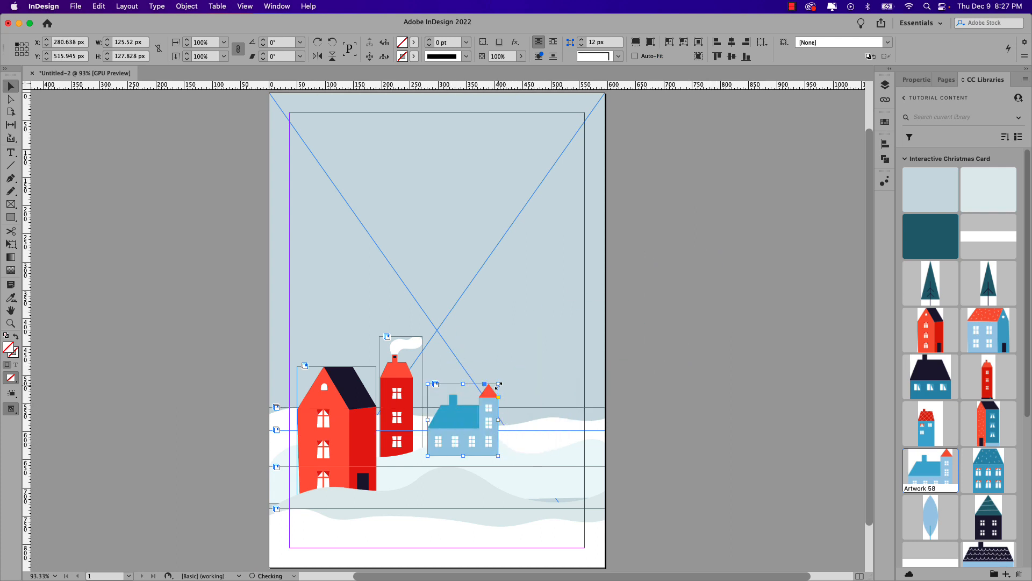
mouse_move(498, 384)
left_mouse_down()
mouse_move(514, 368)
mouse_move(492, 403)
left_mouse_up()
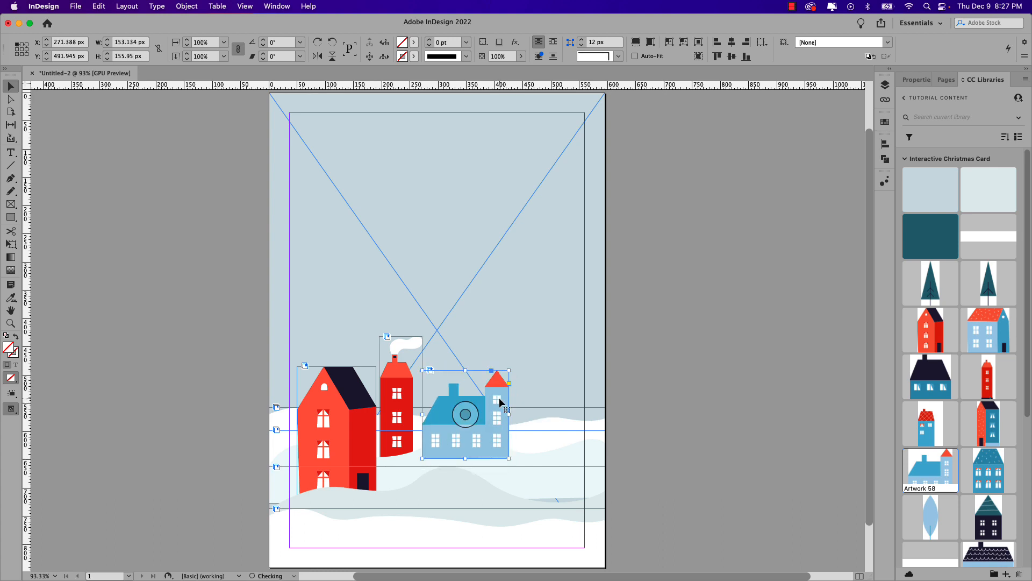
key("super+[")
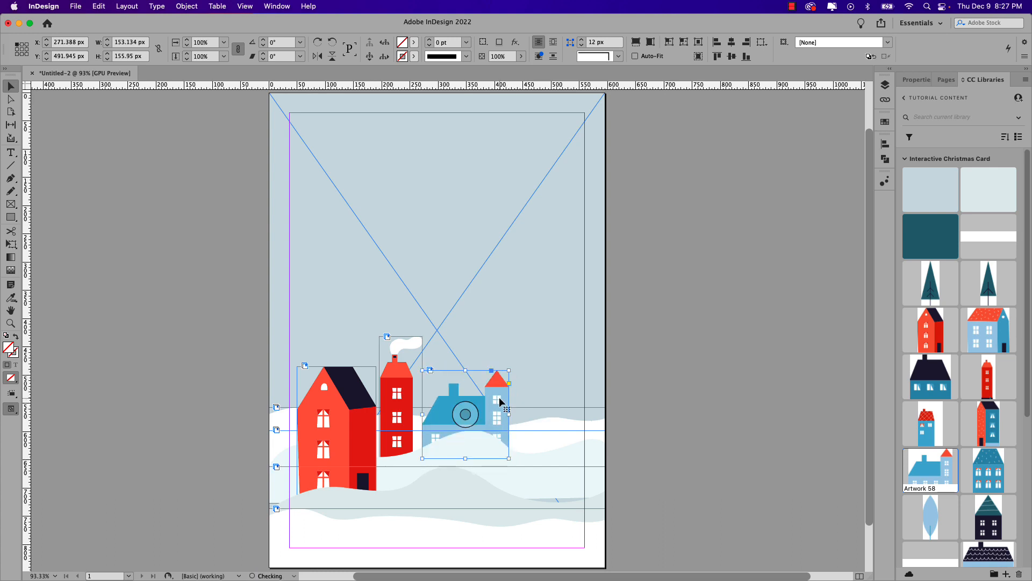
left_click_drag(497, 403, 497, 402)
left_click(775, 408)
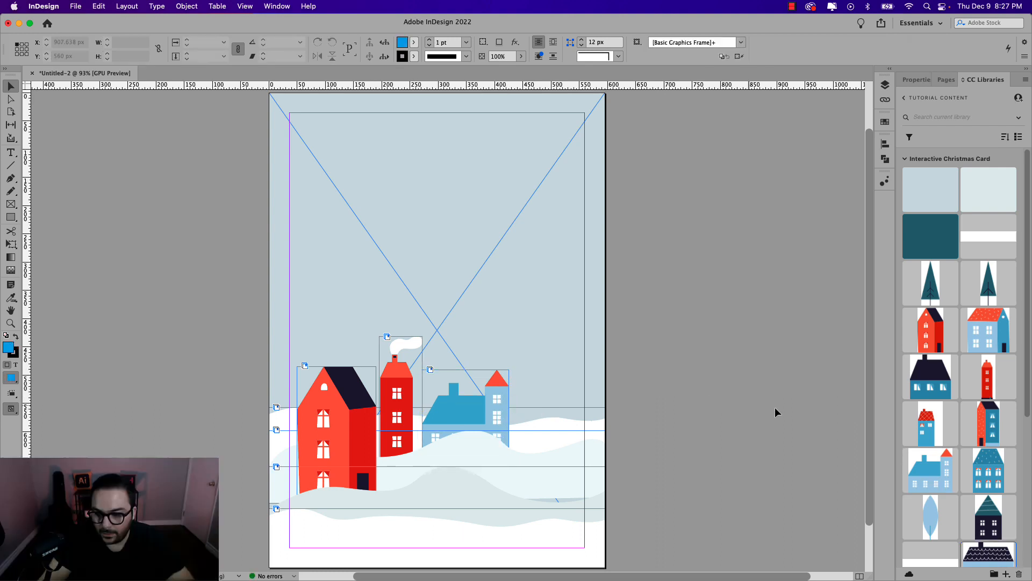
Place the blue house Artwork 56 on the page's right side, behind the pale hill, at about X 439 px, Y 477 px.
left_click_drag(930, 421, 656, 290)
left_click_drag(686, 370, 553, 445)
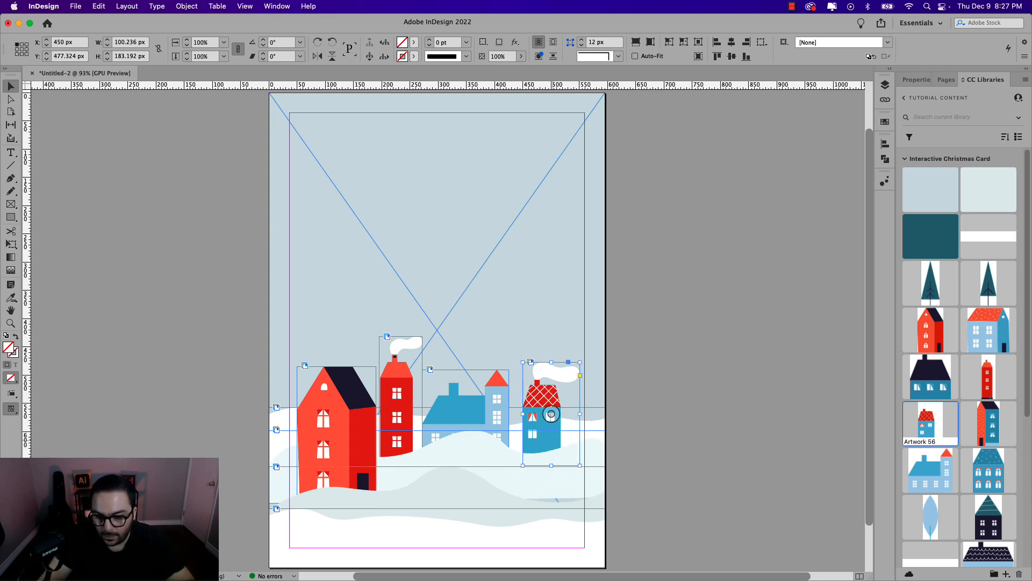
left_click_drag(552, 444, 546, 440)
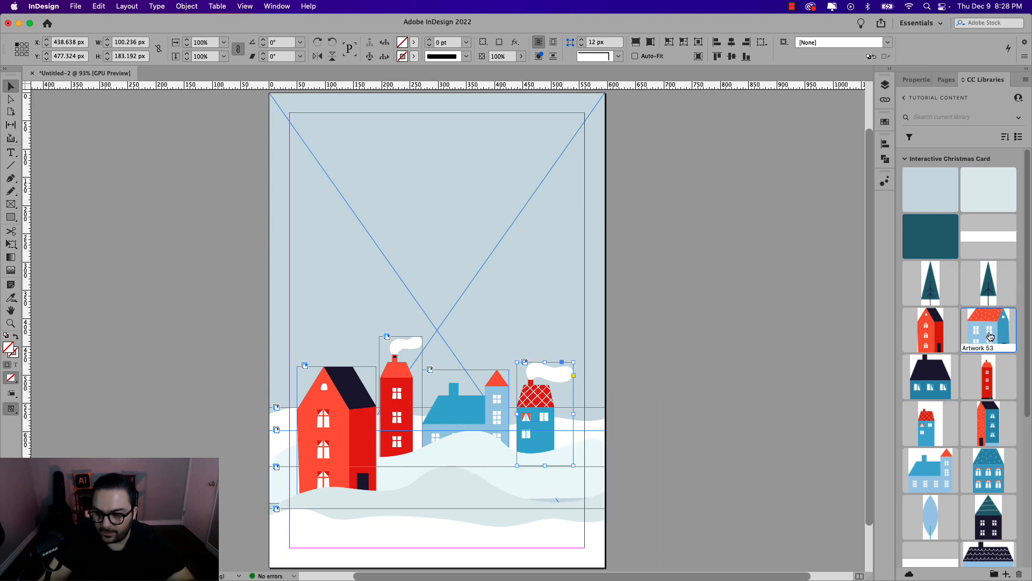
Place the house Artwork 53 in front of the blue house, scale it to 118 px wide and send it behind the front grey hill.
left_click_drag(991, 336, 652, 313)
left_click_drag(661, 362, 522, 488)
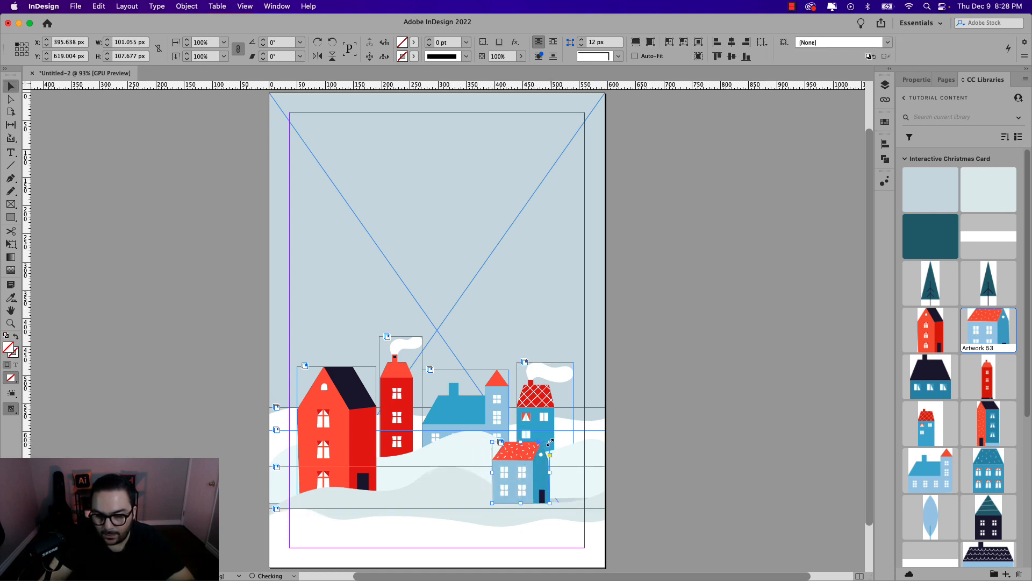
left_click_drag(550, 442, 560, 432)
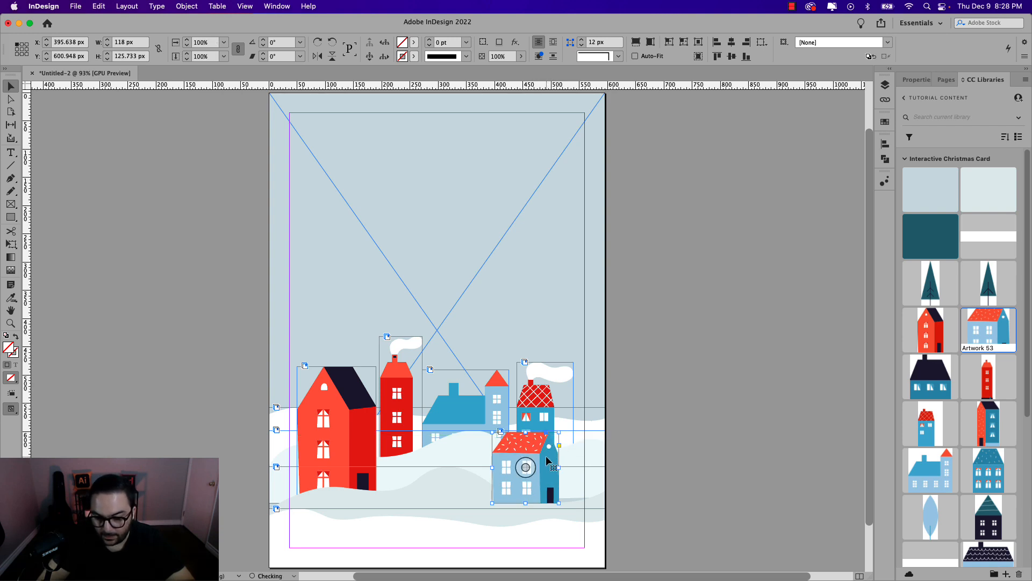
key("super+bracketleft")
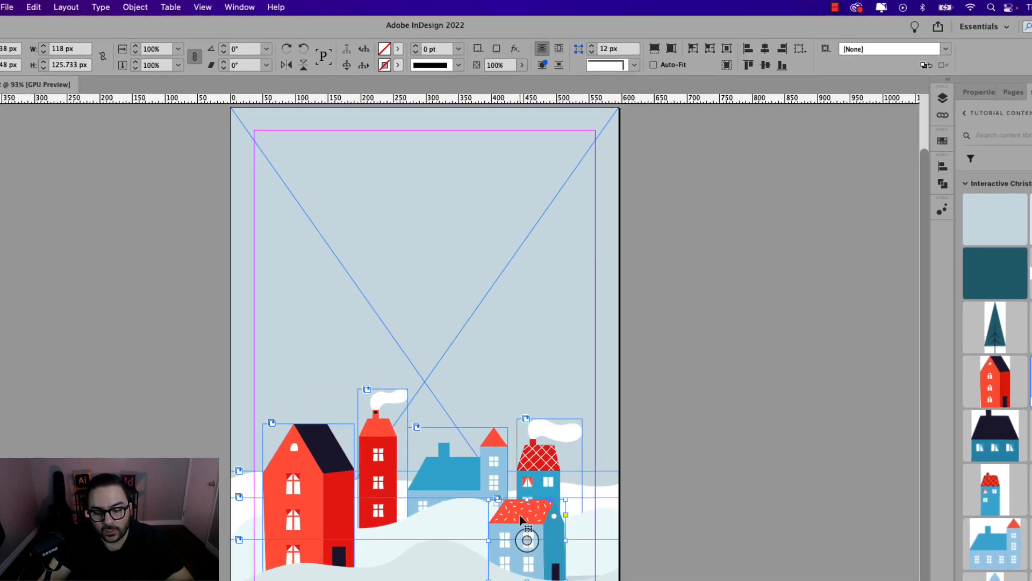
left_click(186, 6)
mouse_move(123, 60)
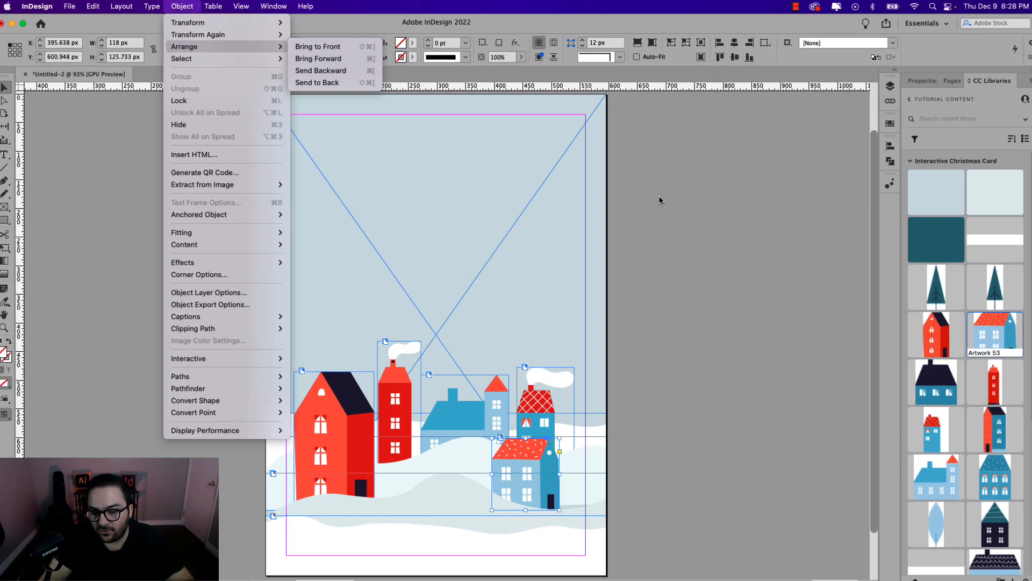
left_click(693, 249)
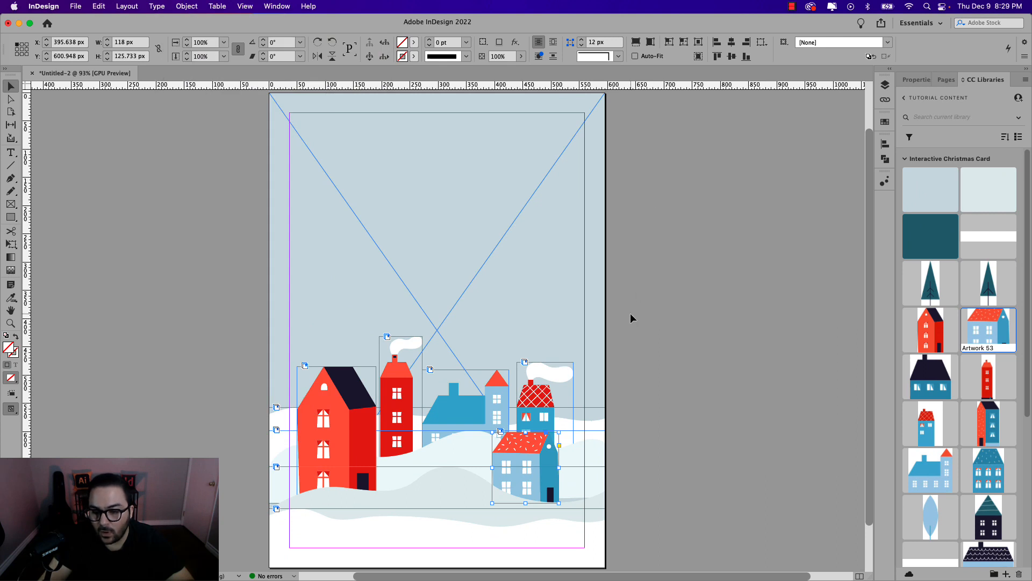
Place the dark-roofed house Artwork 54 beside the large red house at about X 205 px, Y 619 px.
left_click_drag(931, 376, 430, 486)
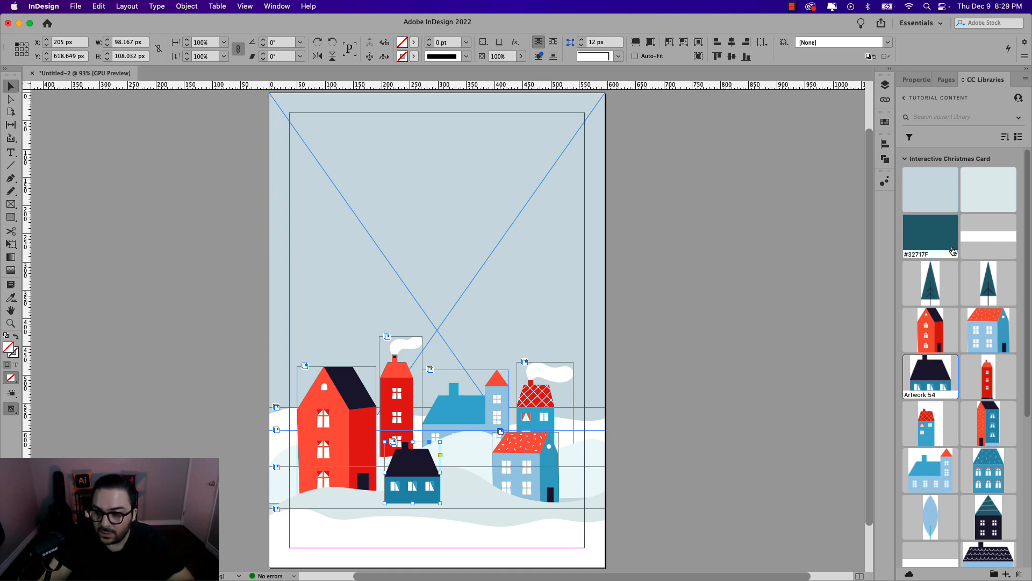
Place tree Artwork 50 before the large red house at about 57 px wide, and tree Artwork 51 beside the right front house at about 40 px wide.
left_click_drag(930, 287, 667, 298)
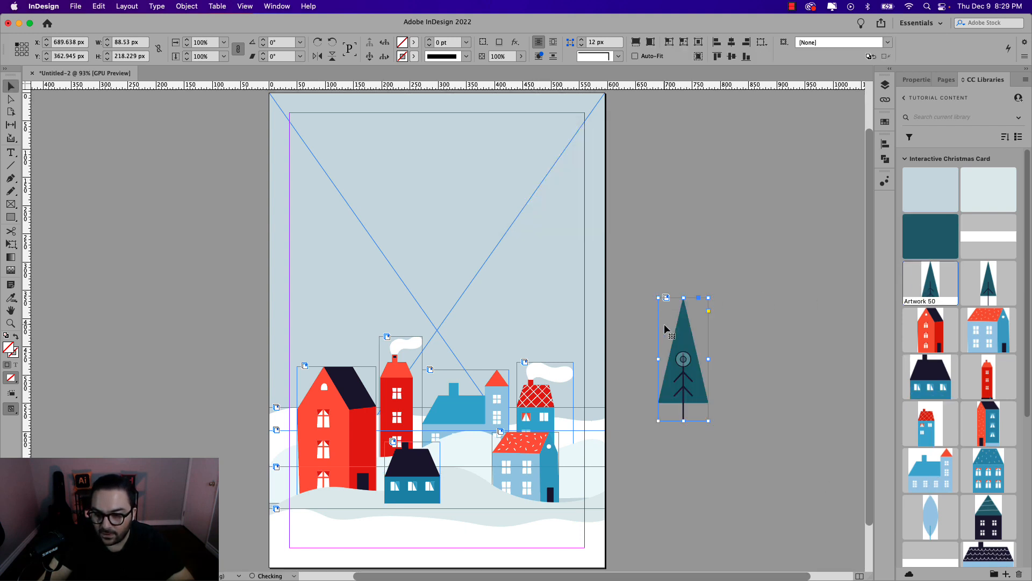
left_click_drag(683, 356, 329, 468)
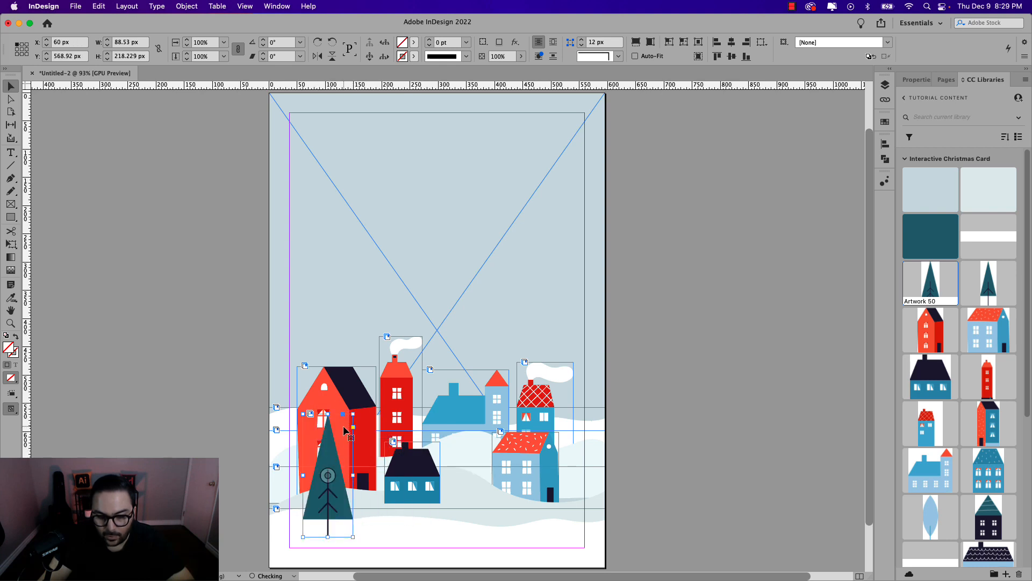
left_click_drag(354, 412, 336, 458)
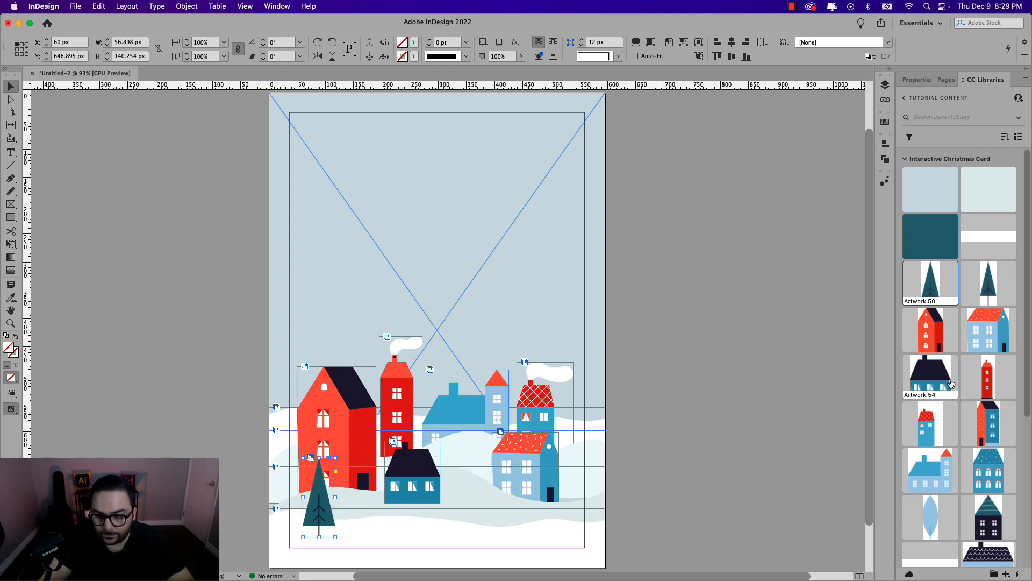
left_click_drag(976, 292, 563, 492)
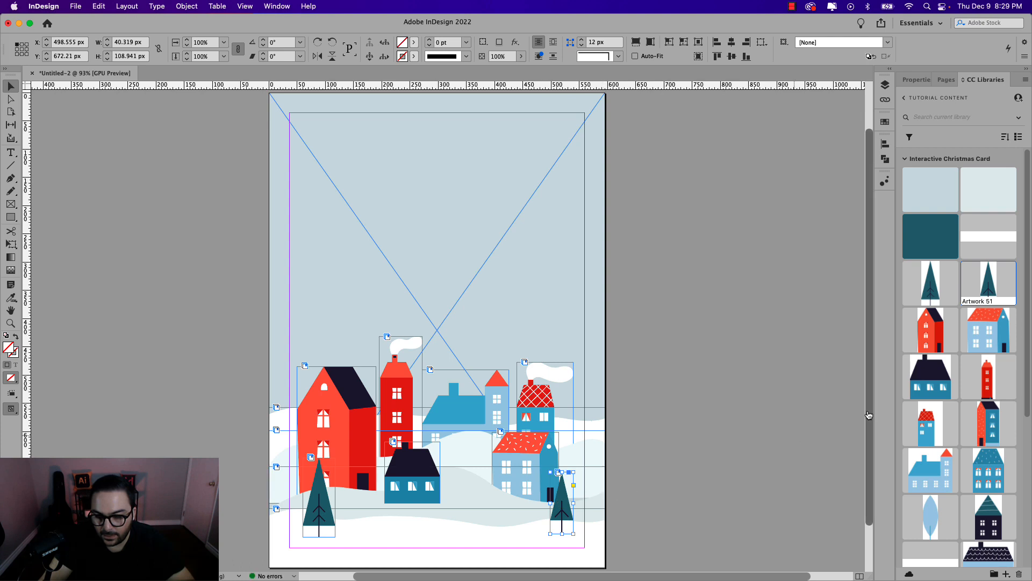
Place the light blue tree Artwork 59 between the front houses at about 36 px wide, and duplicate the Artwork 51 tree to X 160 px.
left_click(937, 518)
left_click_drag(934, 522, 660, 258)
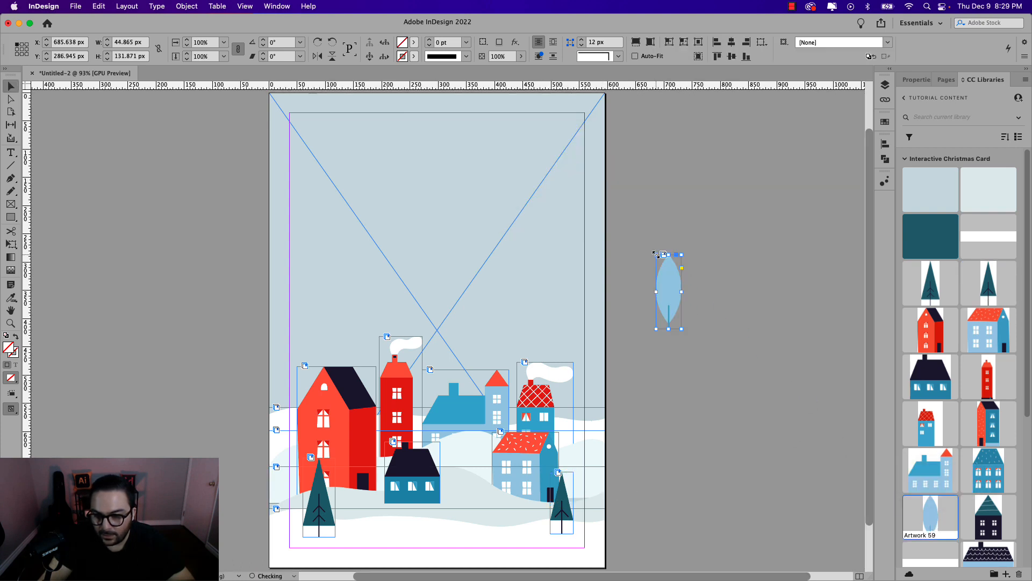
left_click_drag(676, 292, 482, 477)
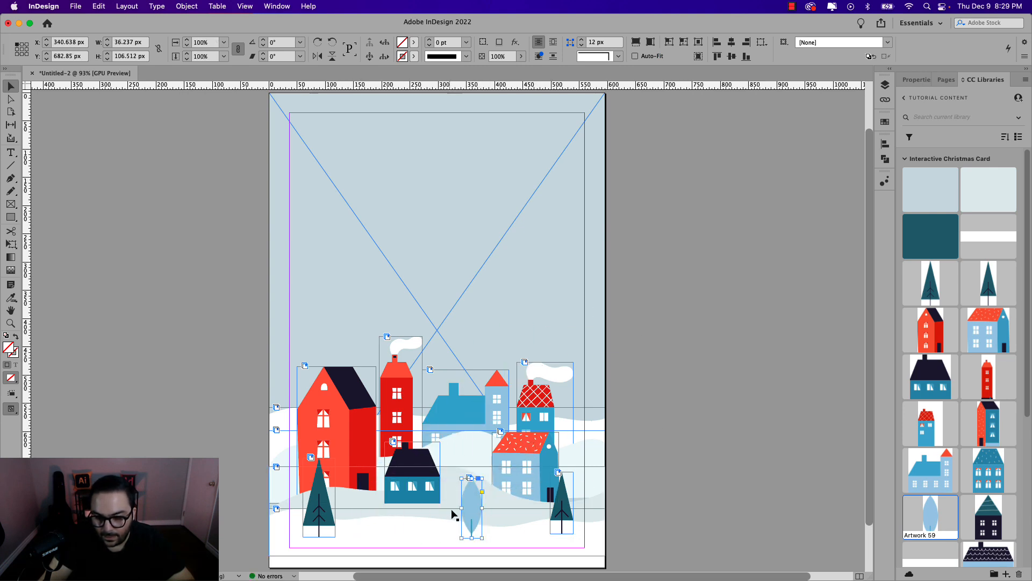
left_click_drag(562, 497, 372, 491)
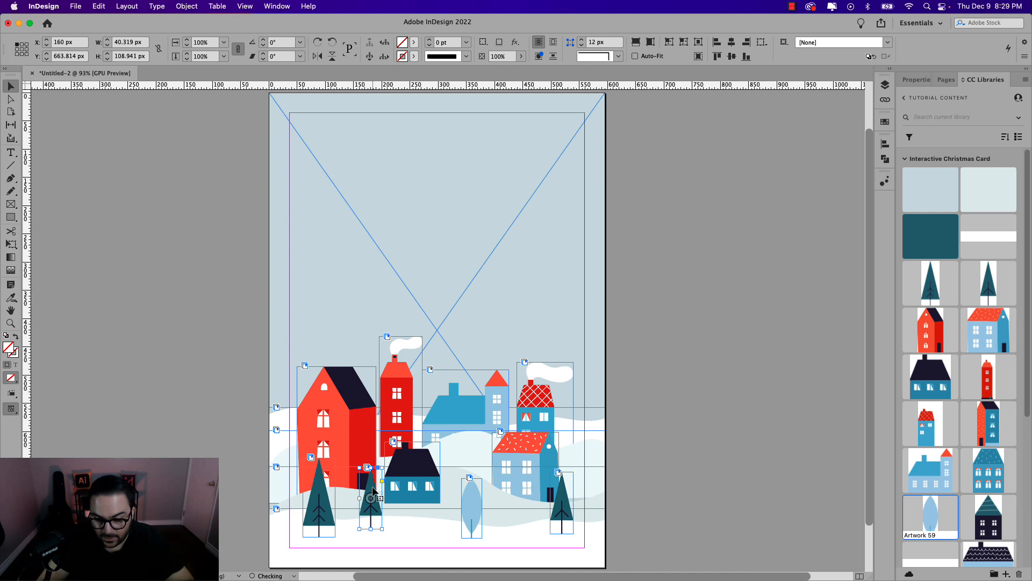
Deselect all artwork and preview the page without frame edges, margins or guides.
left_click(719, 506)
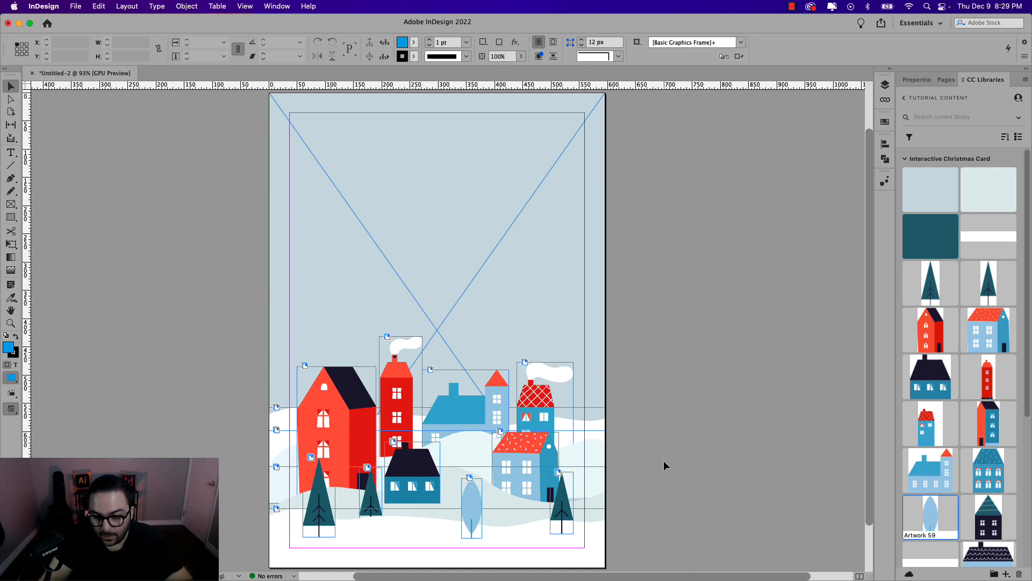
key("w")
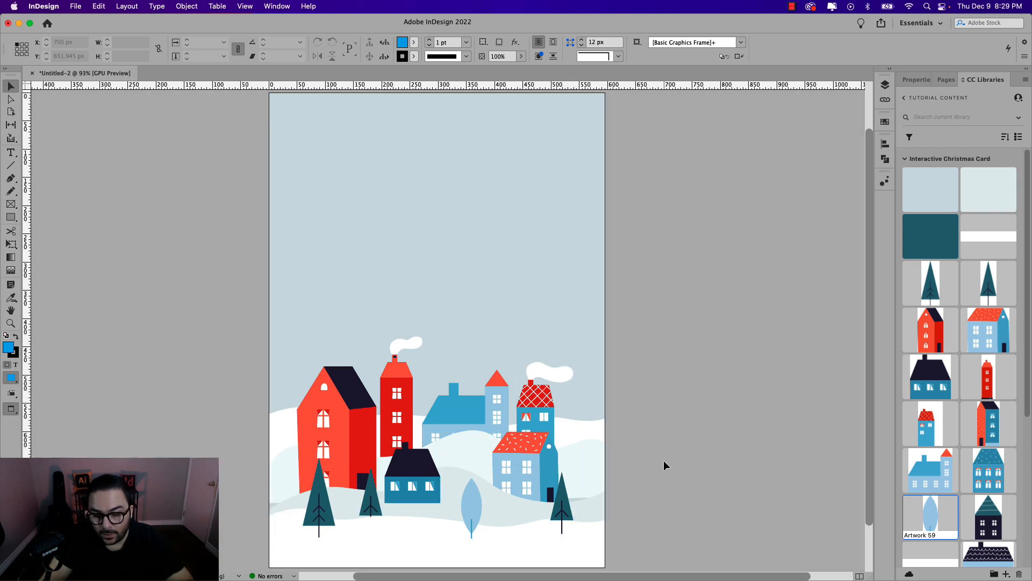
scroll(495, 446, "down", 2)
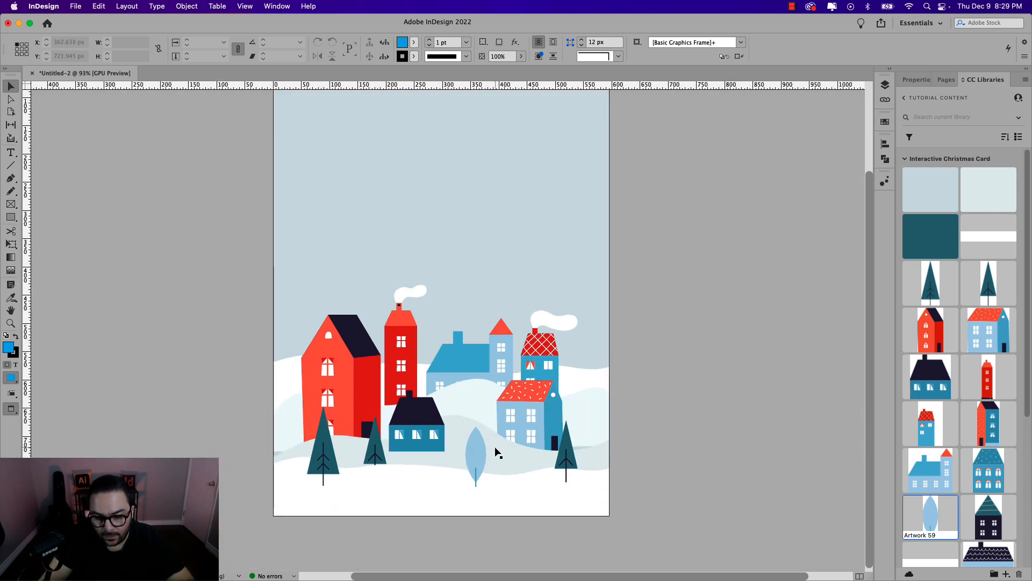
Nudge the small tree beside the large red house upward and shrink it to about 38 px wide, then fine-tune the light blue tree.
left_click(375, 432)
key("Up")
key("Up")
key("Up")
key("Up")
key("Up")
key("Up")
key("Up")
key("Up")
key("Up")
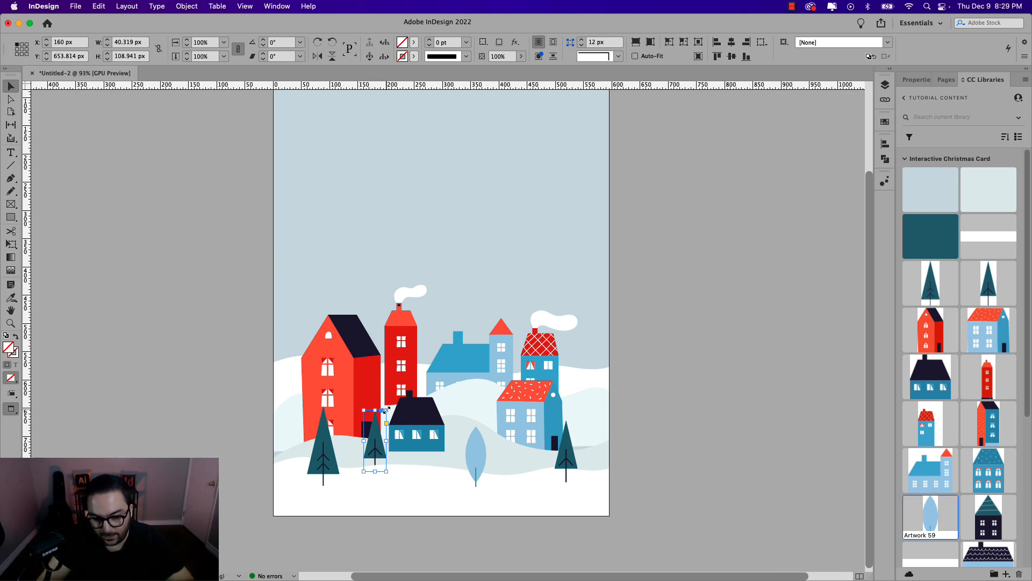
left_click(473, 446)
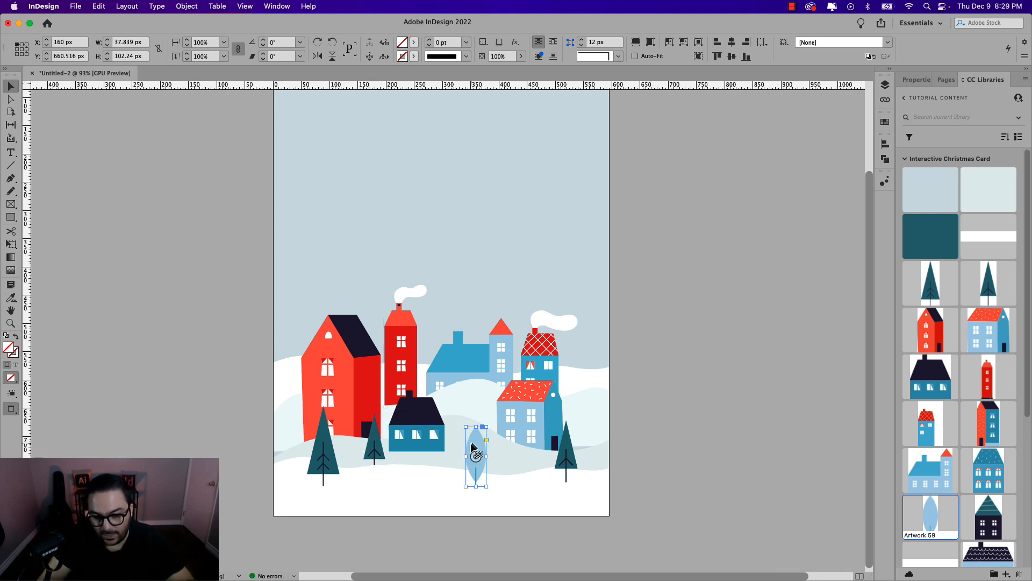
mouse_move(486, 427)
left_mouse_down()
mouse_move(492, 415)
mouse_move(488, 429)
left_mouse_up()
left_click(635, 446)
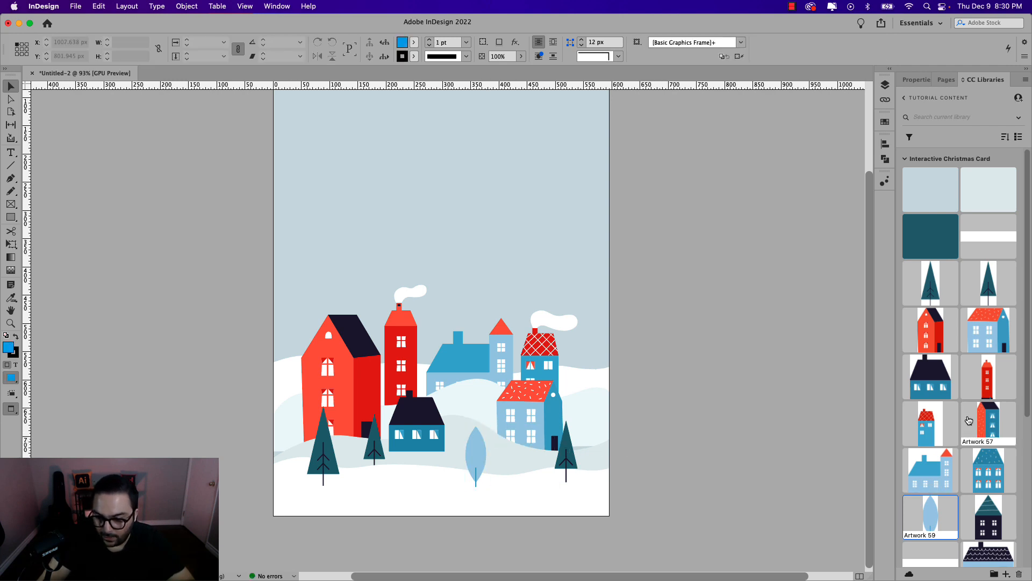
Place the house Artwork 57 in front of the blue house and move the smoking house with the checkered roof right to about X 479 px.
left_click_drag(985, 421, 649, 304)
left_click_drag(675, 371, 478, 405)
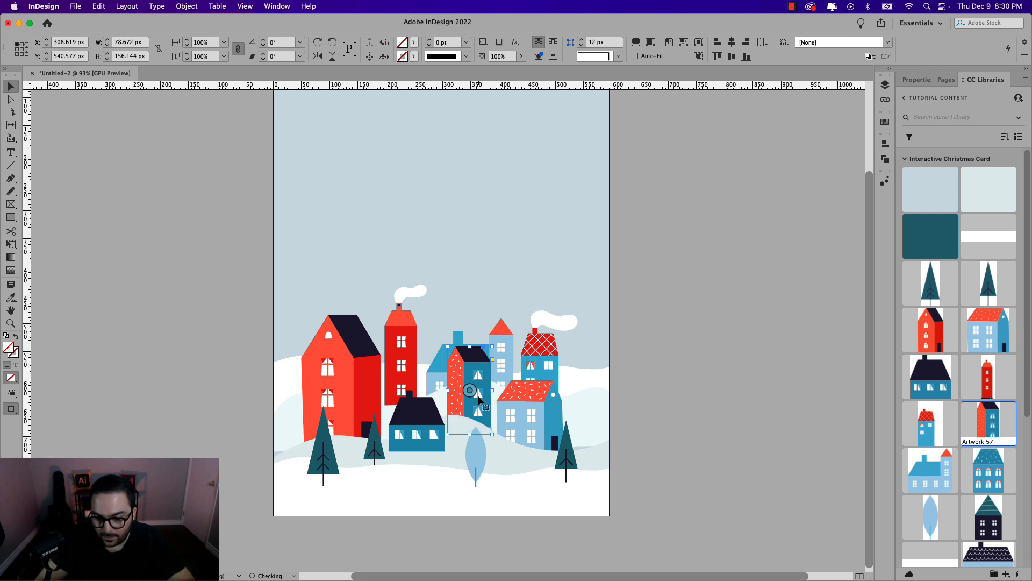
left_click(553, 355)
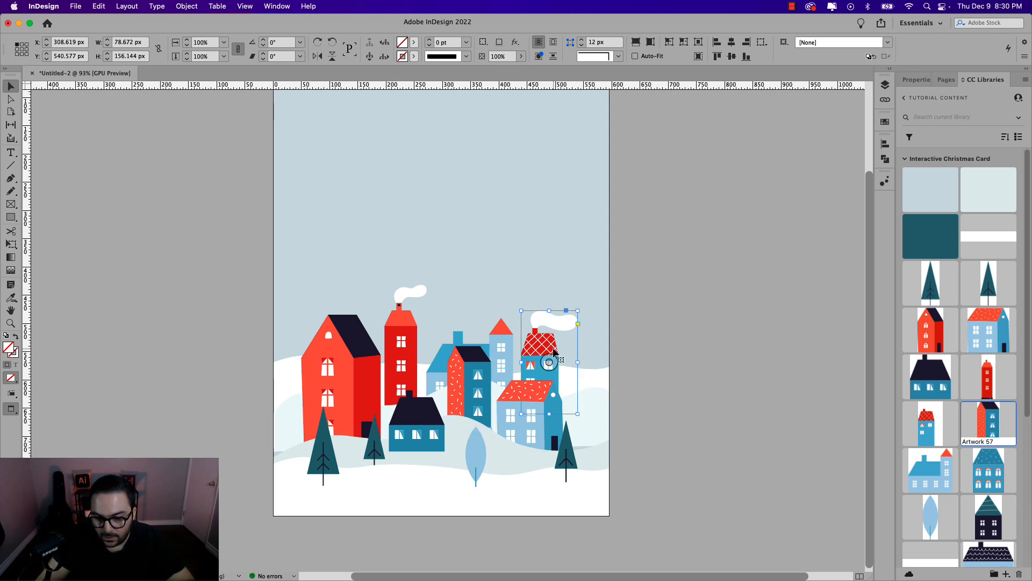
key("shift+Right")
key("shift+Right")
key("shift+Right")
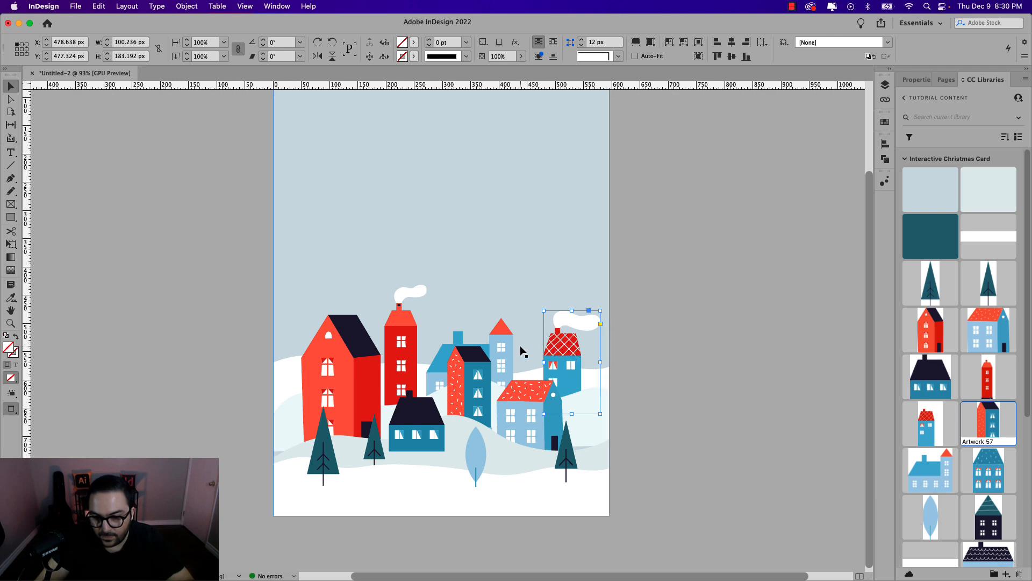
Shift the wide blue house with the turret right to about X 301 px, and move the front red-roofed house right to make room.
left_click(470, 363)
key("shift+Right")
key("shift+Right")
key("shift+Right")
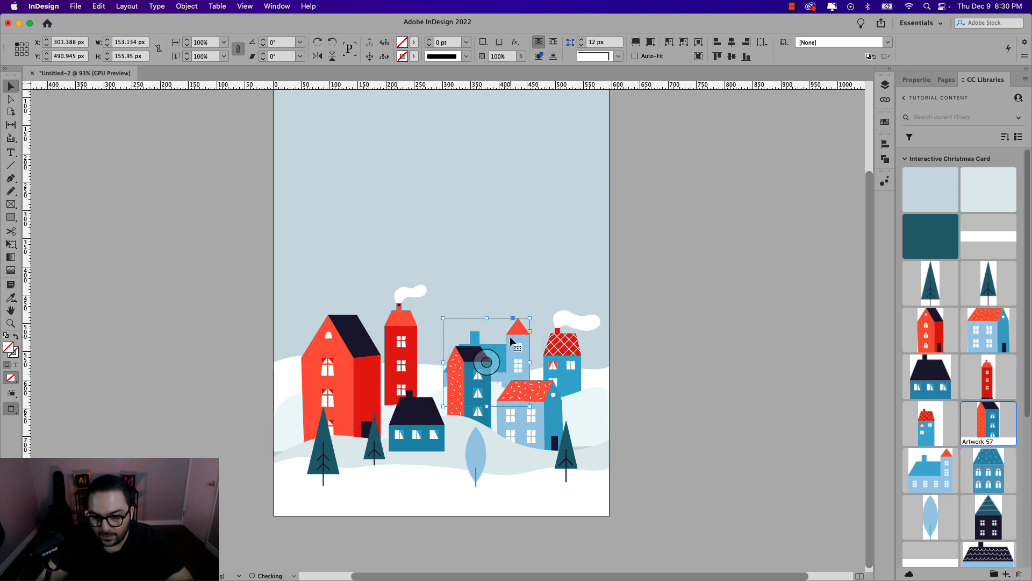
left_click(549, 399)
key("shift+Right")
key("shift+Right")
key("shift+Right")
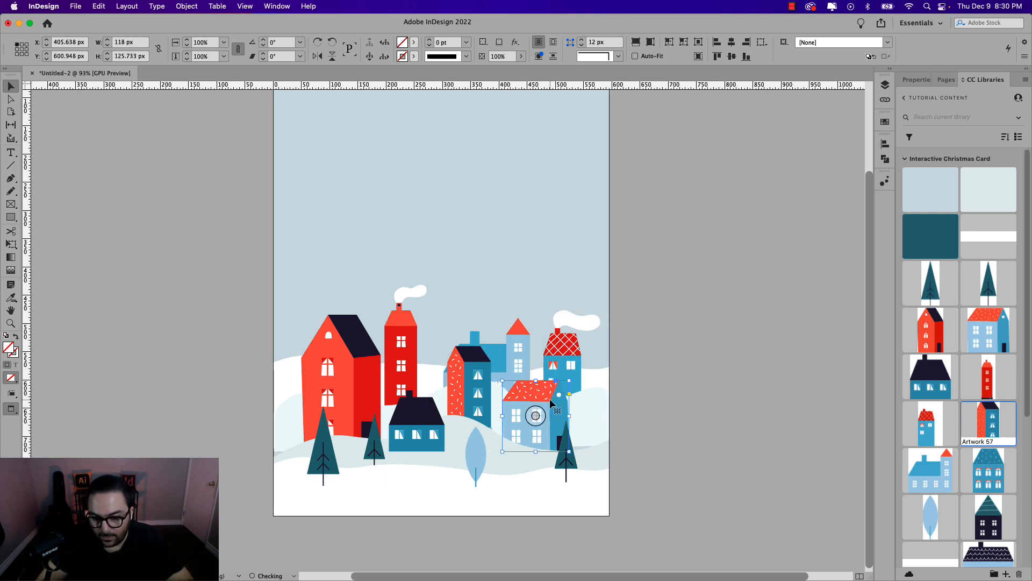
key("shift+Right")
key("shift+Right")
Even out the village spacing by moving Artwork 57, the dark-roofed house and the tall red house right, and the two rear blue houses slightly left.
left_click_drag(489, 409, 510, 413)
left_click_drag(437, 418, 446, 419)
left_click_drag(418, 364, 427, 367)
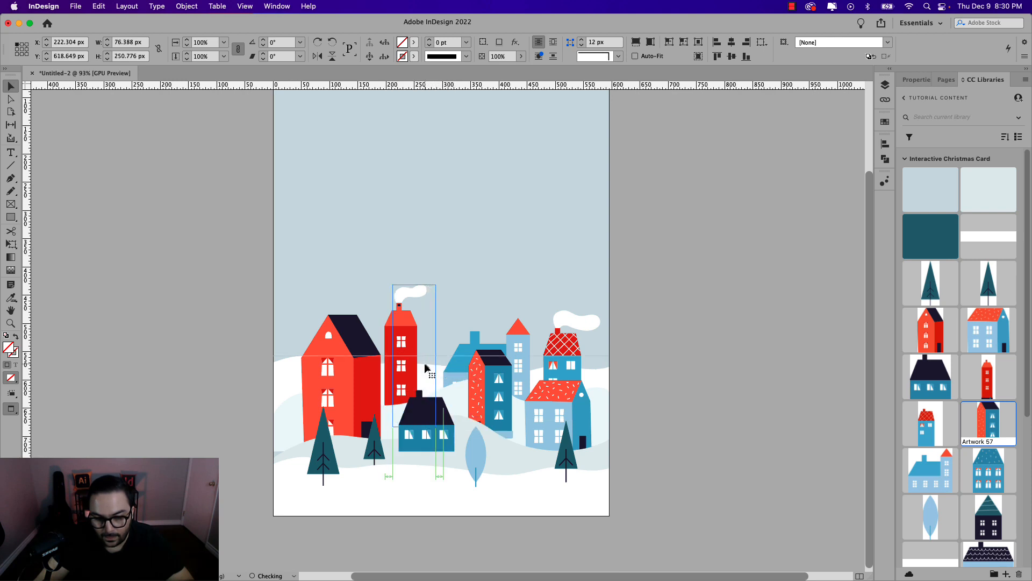
left_click_drag(524, 346, 517, 346)
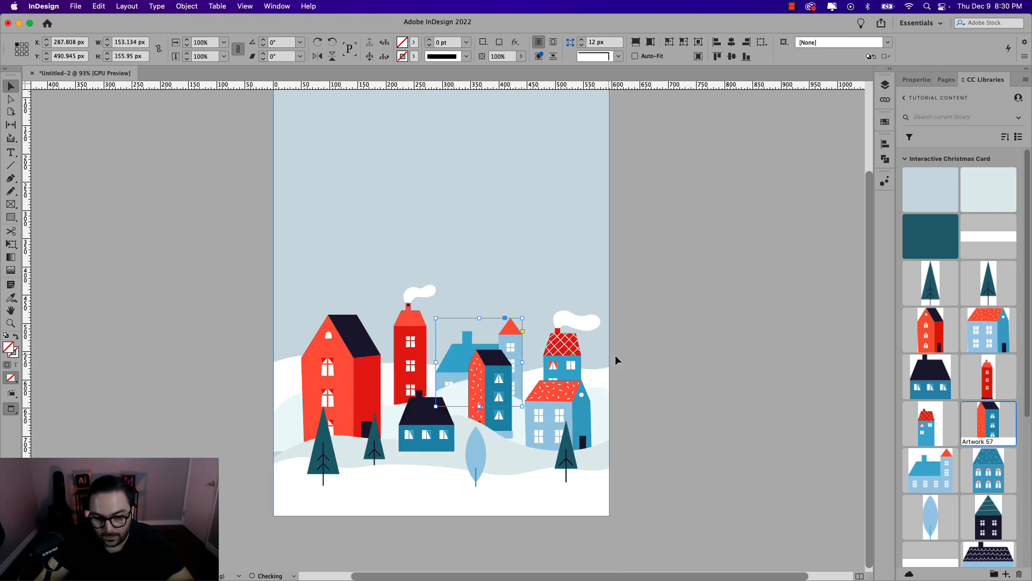
left_click(618, 359)
left_click_drag(568, 351, 569, 351)
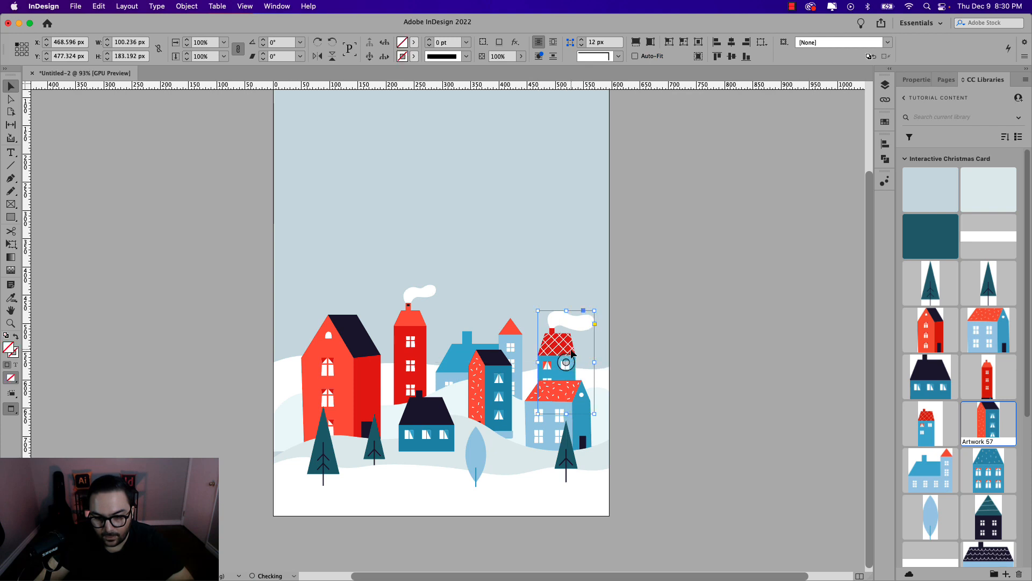
left_click(634, 377)
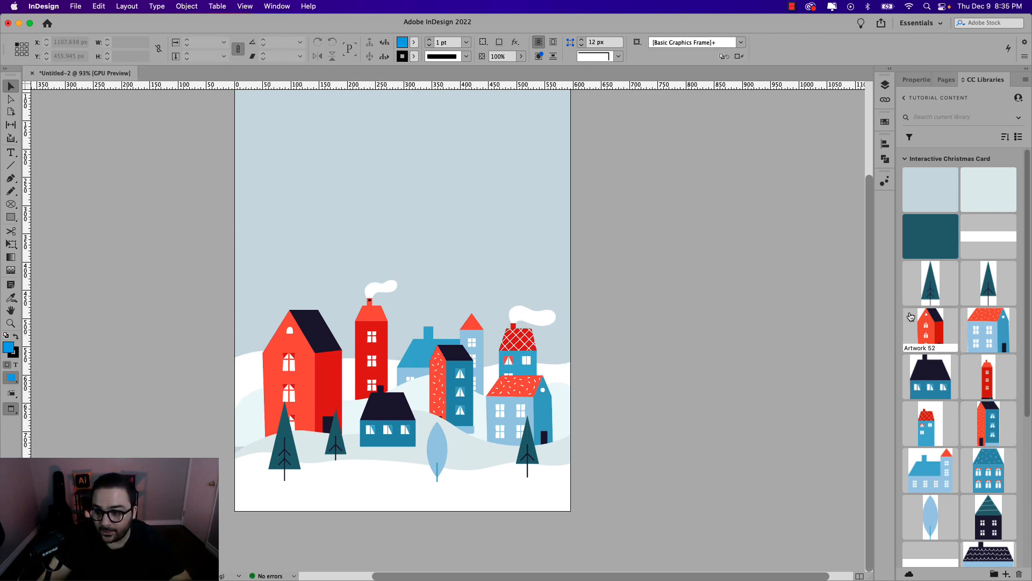
Place the snow pattern Artwork 66 in the page's upper left corner and scale it to about 298 px wide.
scroll(909, 316, "down", 5)
scroll(910, 316, "down", 2)
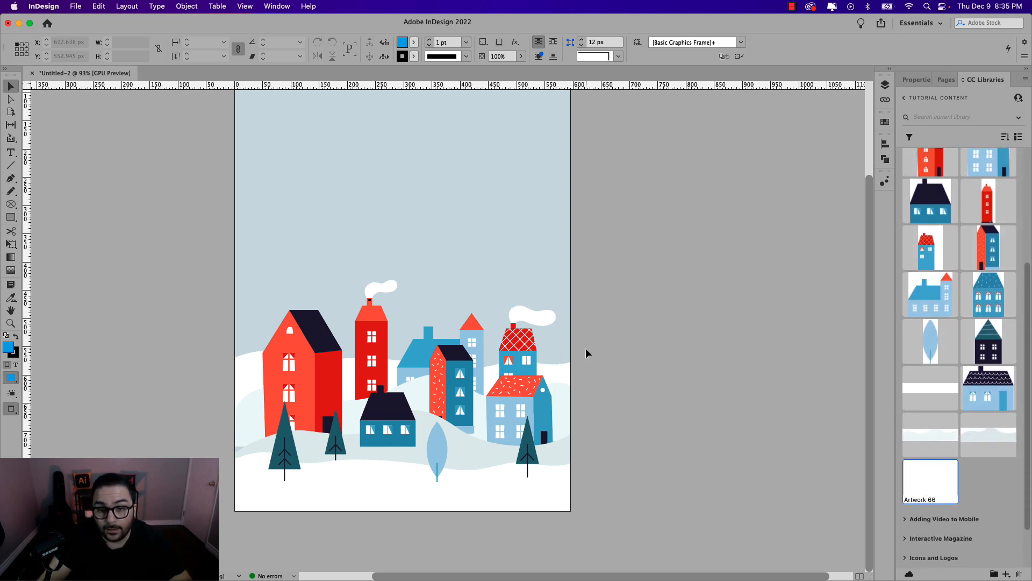
scroll(586, 347, "up", 3)
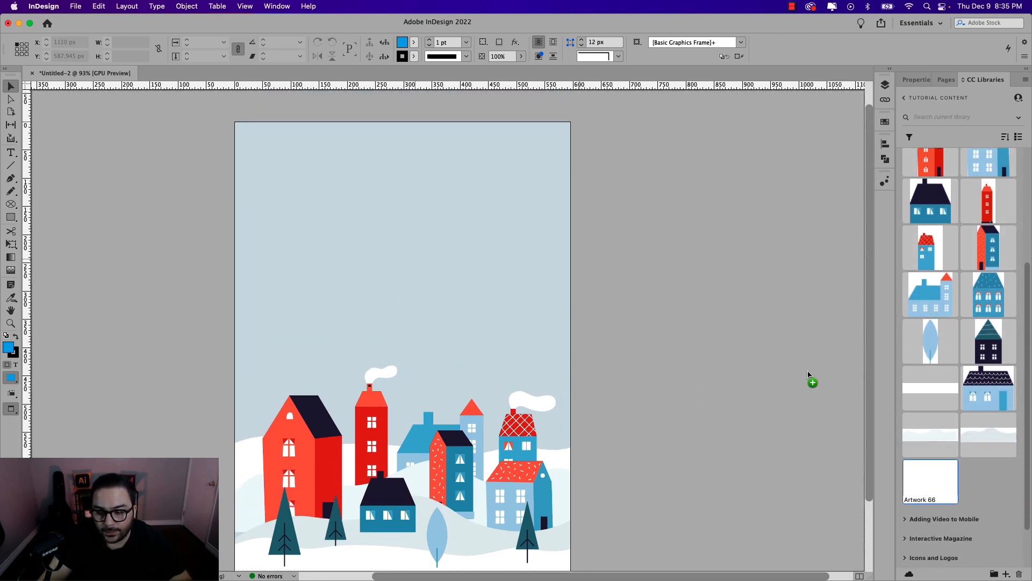
left_click(607, 173)
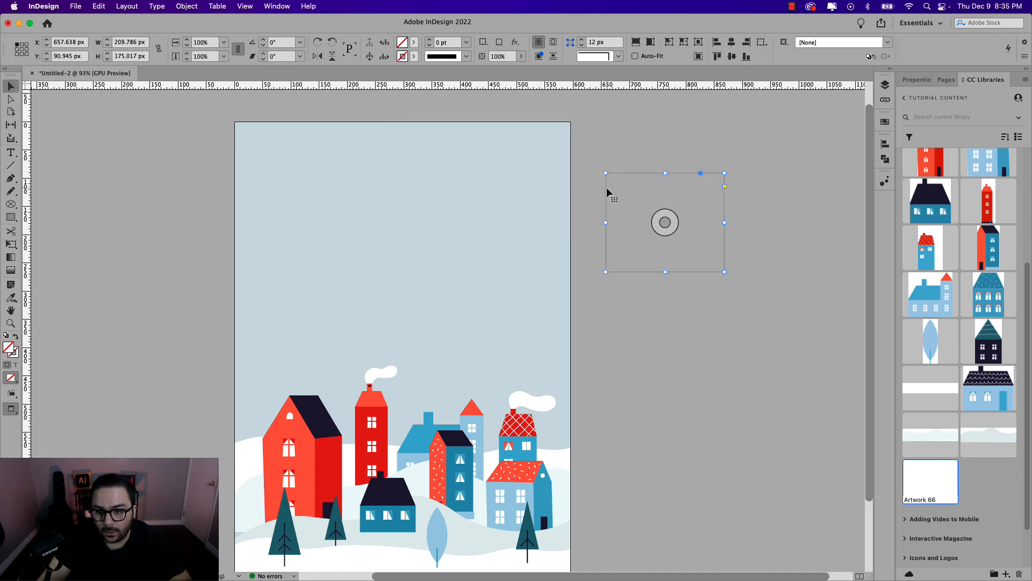
left_click_drag(694, 191, 323, 142)
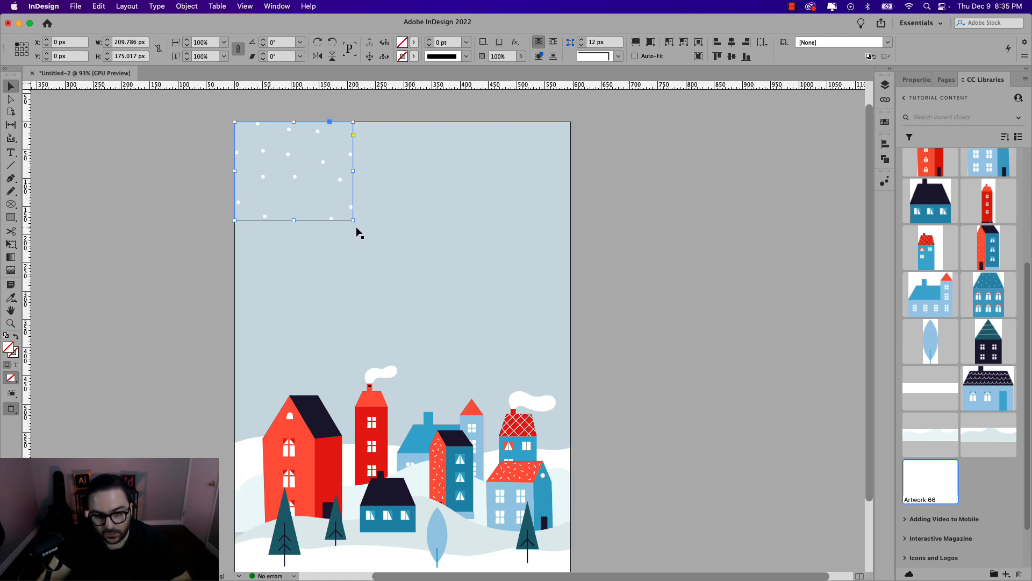
left_click_drag(352, 220, 403, 262)
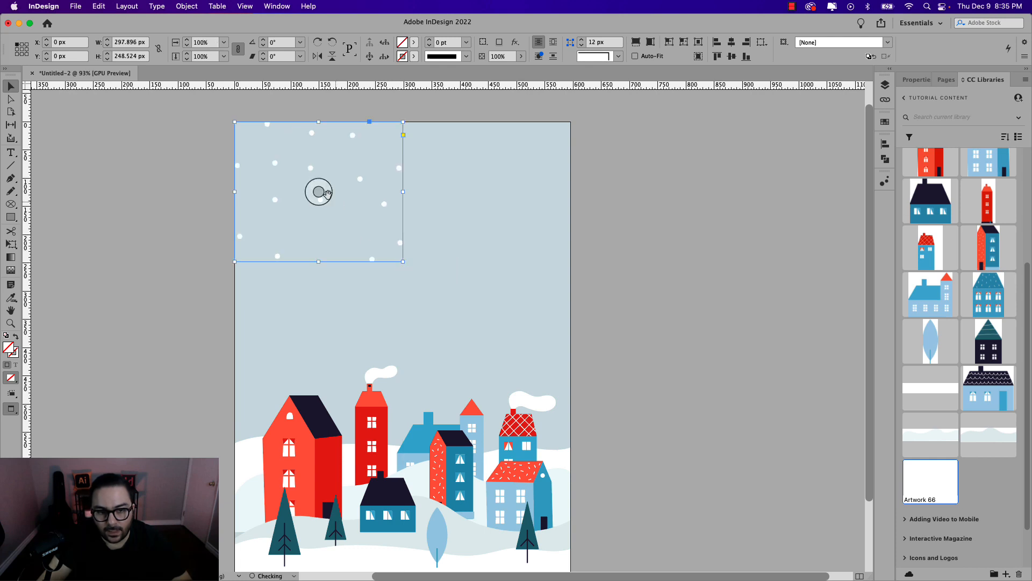
Duplicate the snow pattern to the right half of the sky and scale the copy to about 260 px wide near the page edge.
left_click_drag(311, 172, 483, 173)
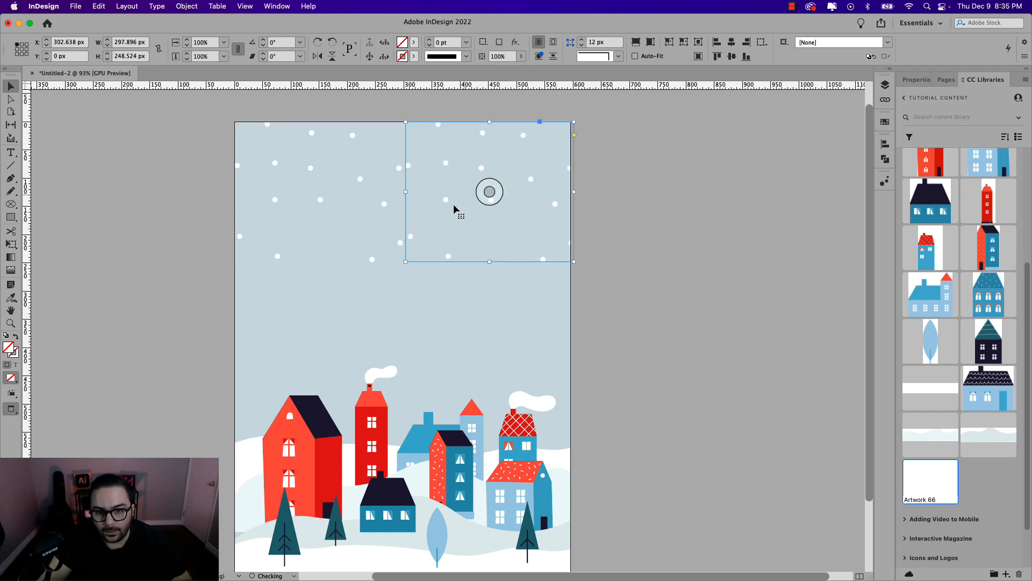
left_click_drag(406, 260, 427, 243)
left_click_drag(557, 194, 553, 197)
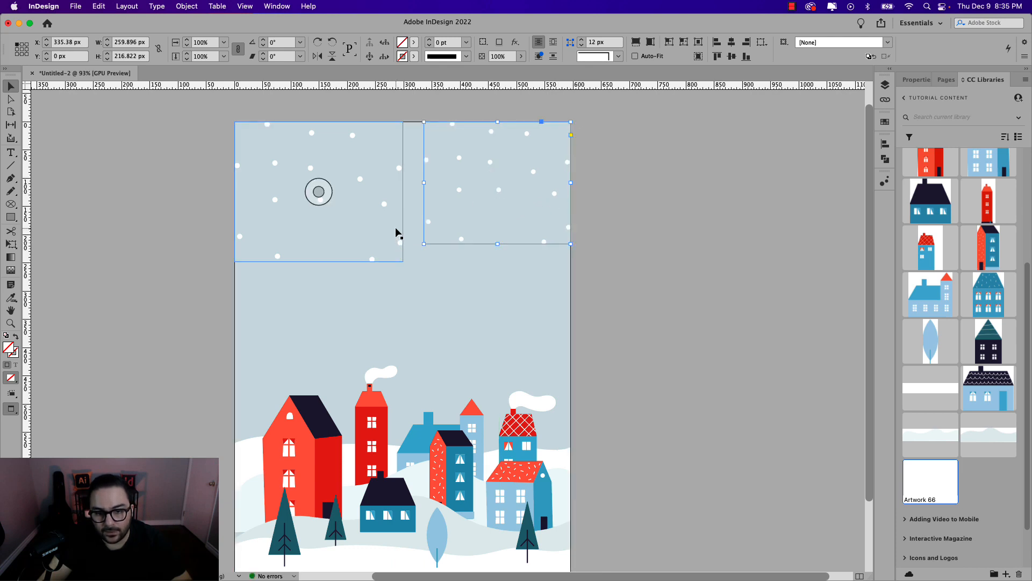
left_click_drag(466, 195, 453, 196)
Offset the larger snow pattern from the page corner to X 10 px, Y 13 px.
left_click(361, 181)
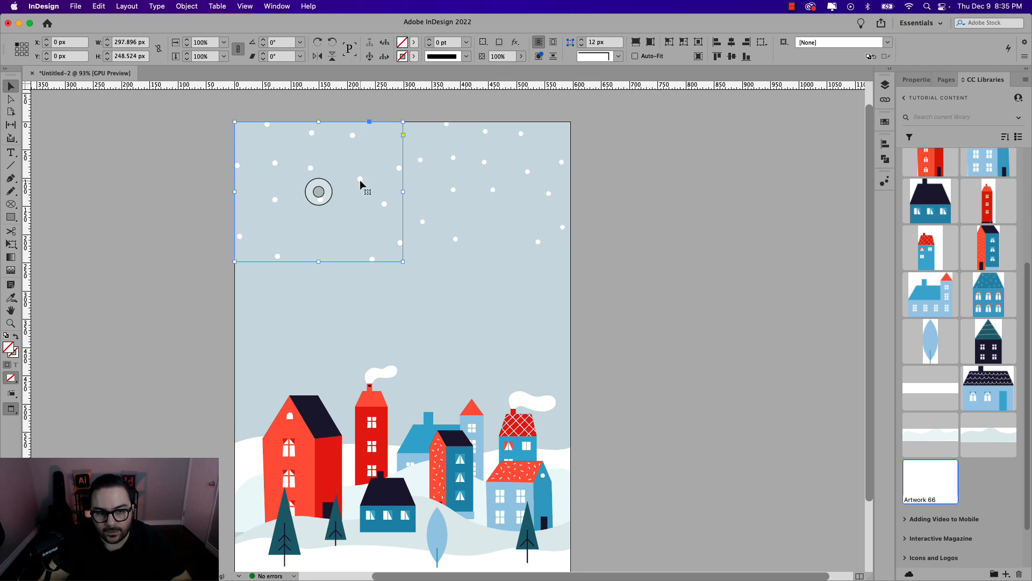
key("shift+Right")
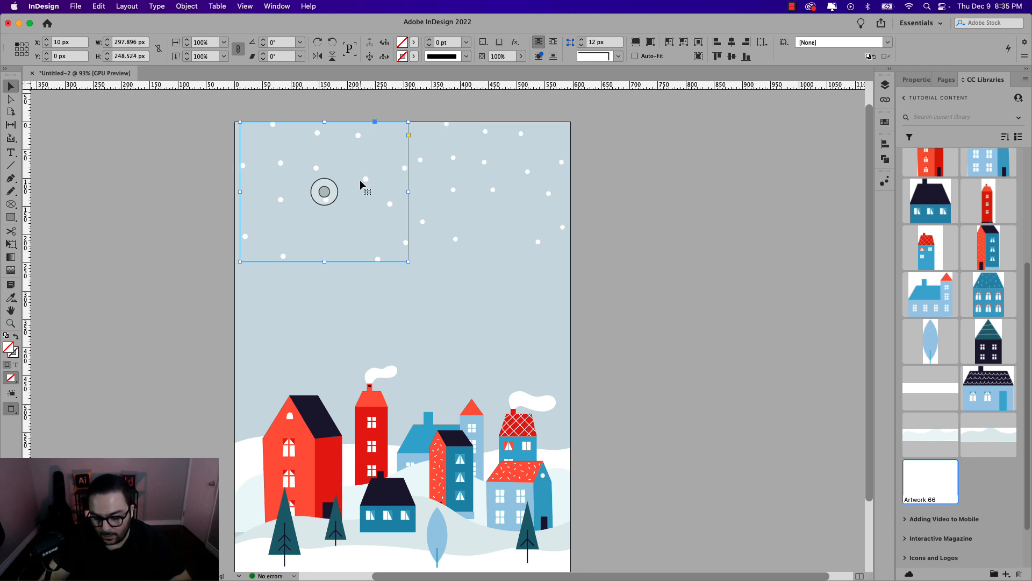
key("Down")
key("Down")
key("Down")
key("shift+Down")
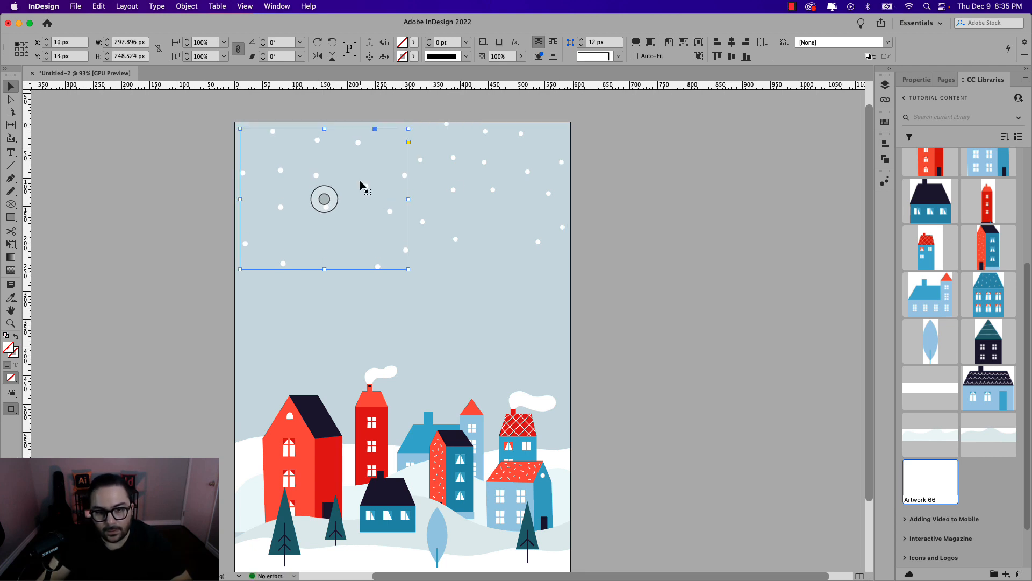
Duplicate both upper snow patterns straight down to fill the lower part of the sky.
left_click(452, 157, "shift")
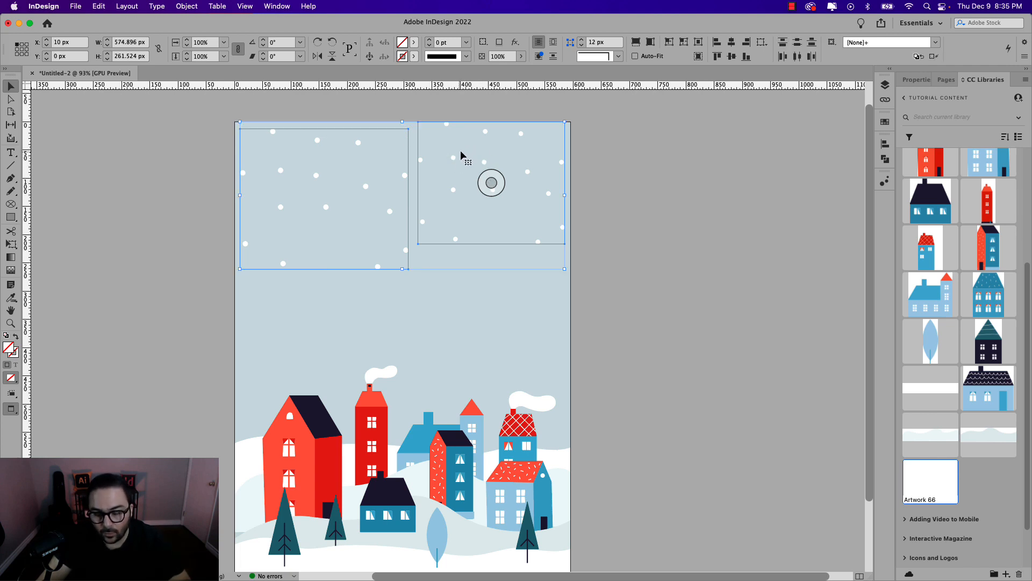
left_click_drag(453, 160, 455, 307)
left_click(324, 346)
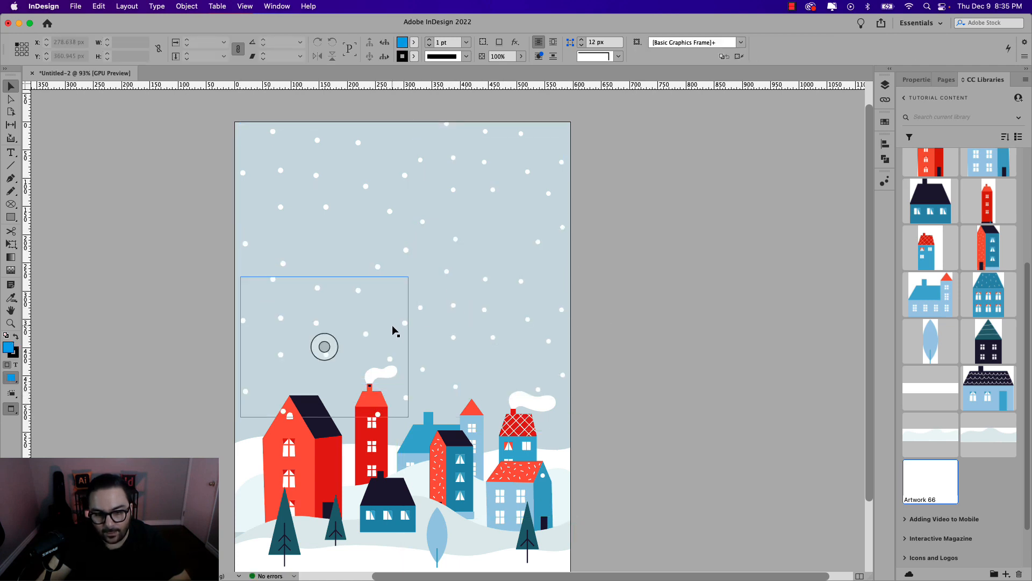
Swap the two lower snow patterns, putting the smaller one on the left at about X 15 px, Y 298 px.
left_click_drag(325, 346, 542, 334)
left_click_drag(450, 316, 250, 312)
left_click_drag(504, 319, 463, 322)
left_click_drag(371, 323, 359, 333)
key("Left")
key("Left")
key("Left")
key("Left")
key("shift+Down")
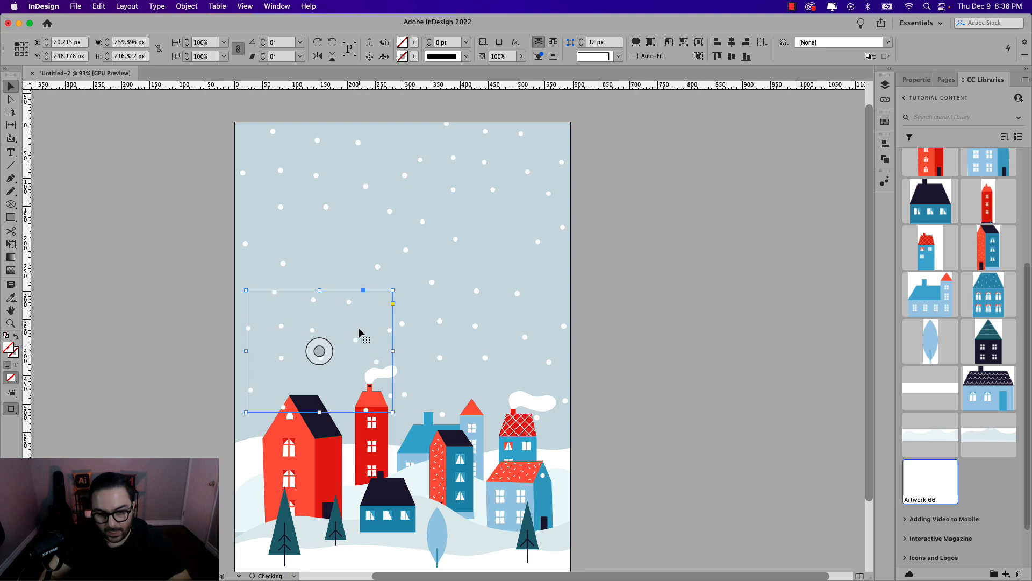
key("Left")
key("Left")
key("Left")
key("Left")
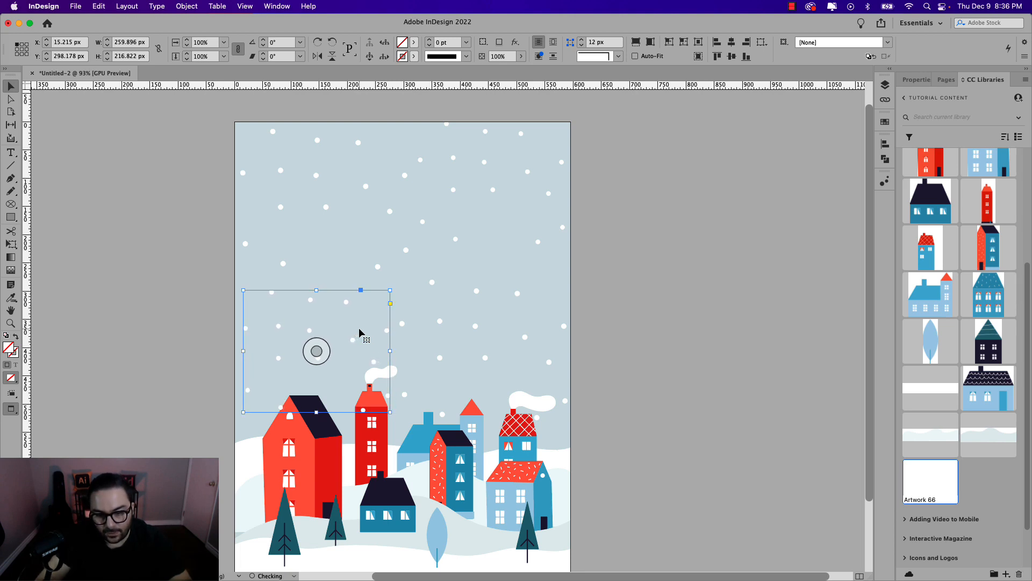
Duplicate both lower snow patterns down over the houses and trees.
scroll(495, 336, "down", 4)
left_click(438, 224, "shift")
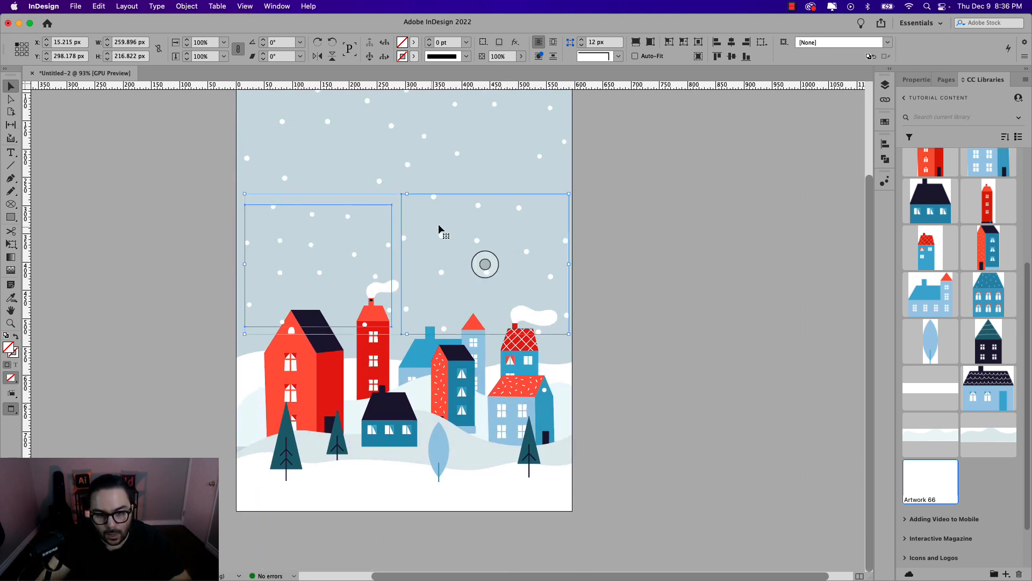
left_click_drag(440, 223, 434, 349)
Select all six snow patterns on the page and group them.
scroll(432, 351, "up", 4)
left_click(372, 385, "shift")
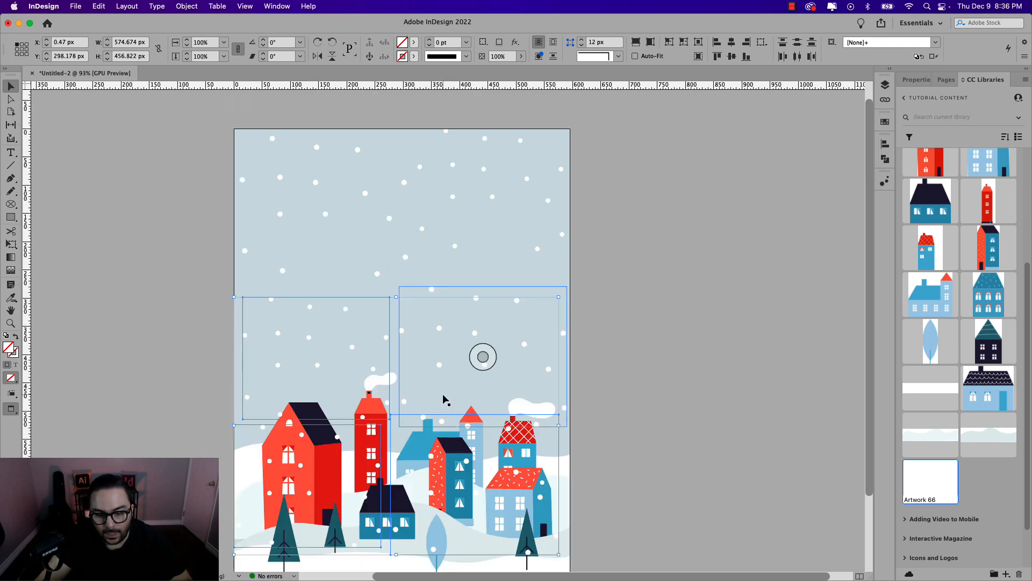
left_click(451, 347, "shift")
left_click(465, 245, "shift")
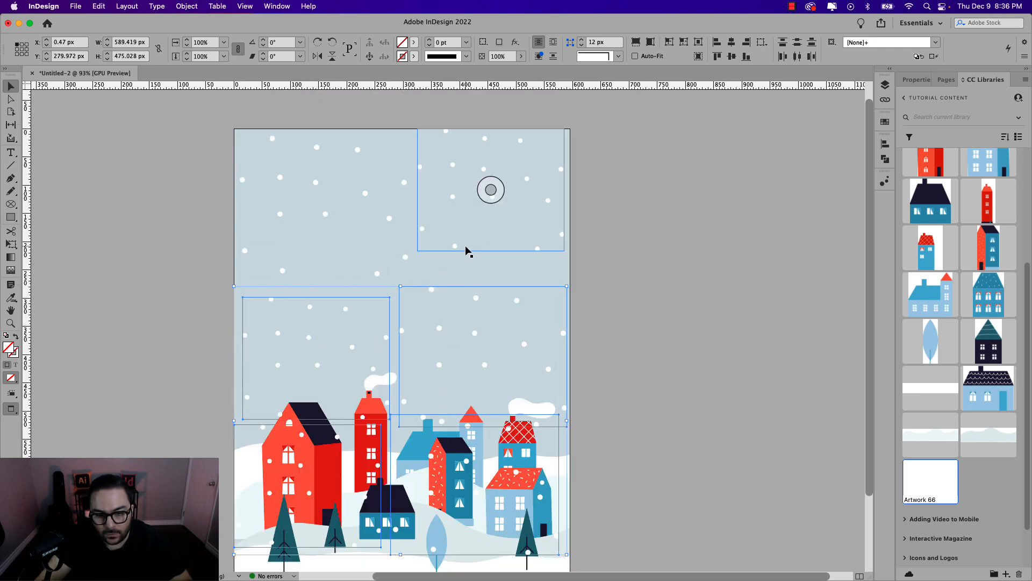
left_click(377, 226, "shift")
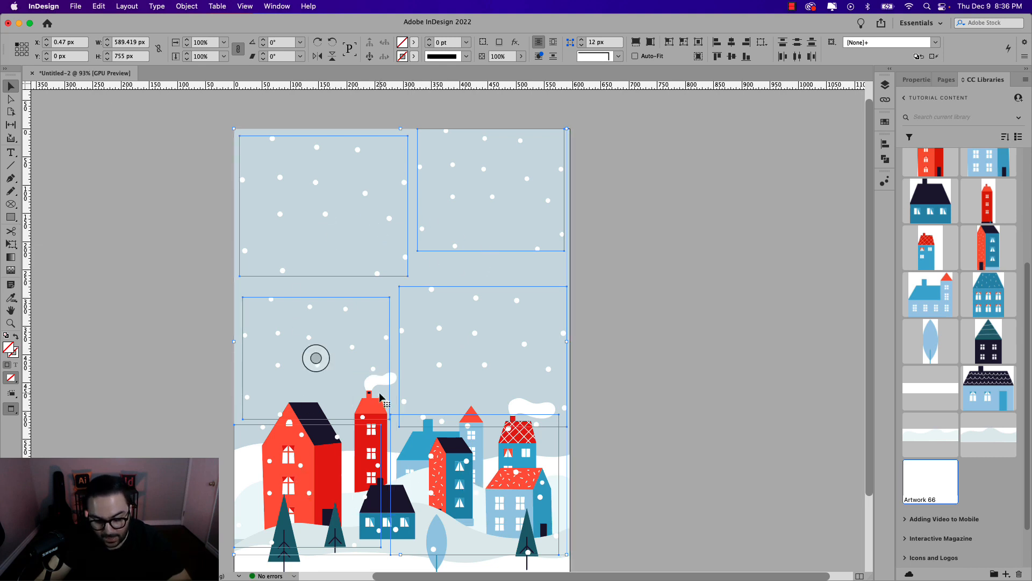
key("super+g")
Move the snow group up past the page's upper edge to about Y -52 px.
left_click(187, 6)
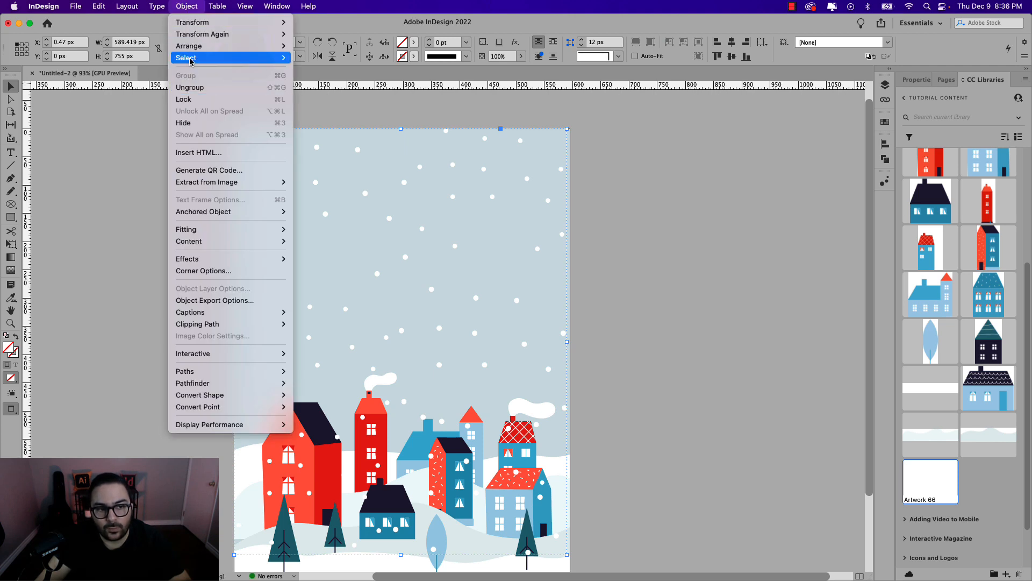
left_click(186, 6)
left_click_drag(477, 295, 475, 263)
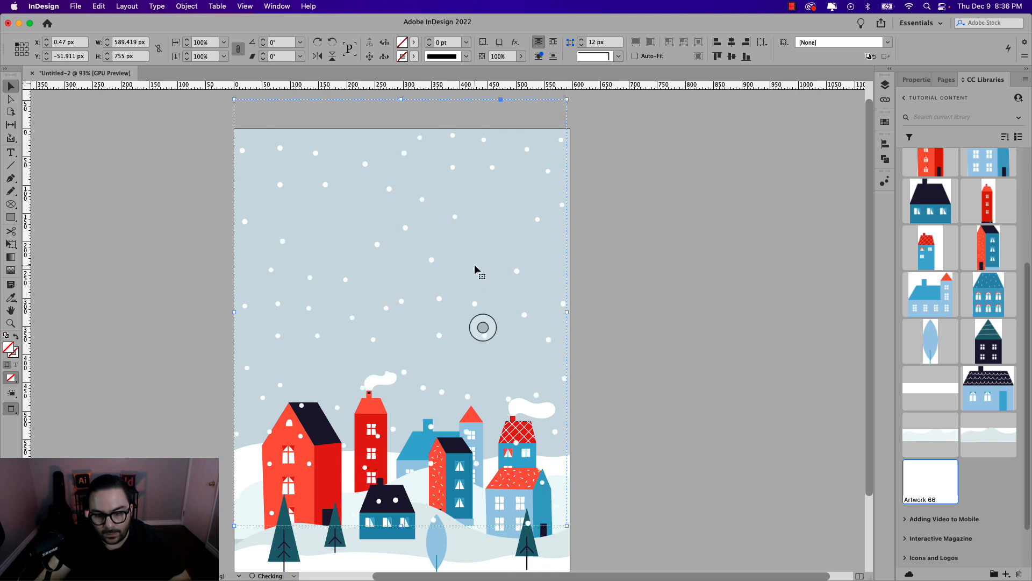
Move the snow group down to the page's upper edge at Y 0 px, keeping X at 0.47 px, and deselect it.
left_click_drag(514, 350, 553, 288)
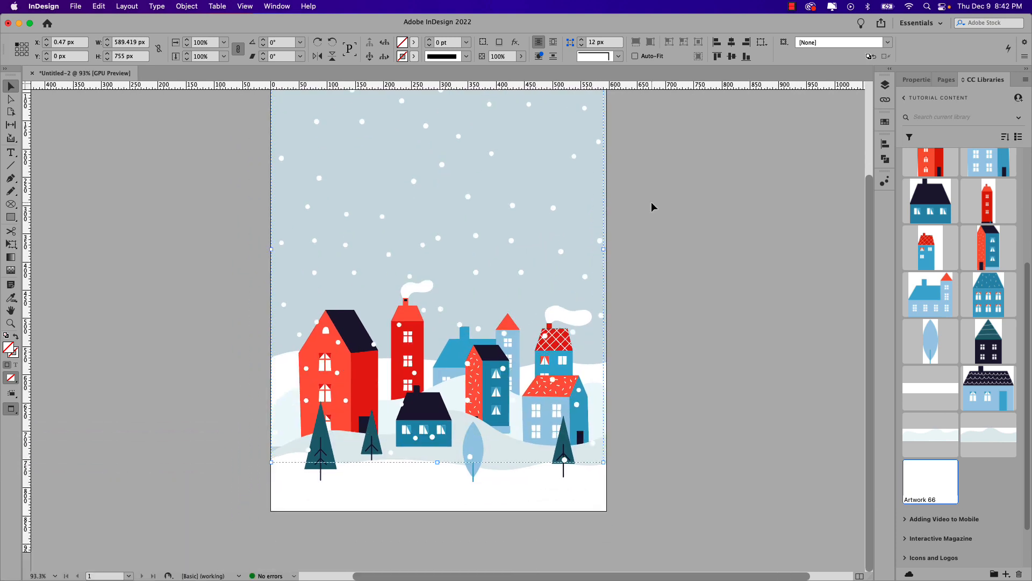
scroll(654, 199, "up", 4)
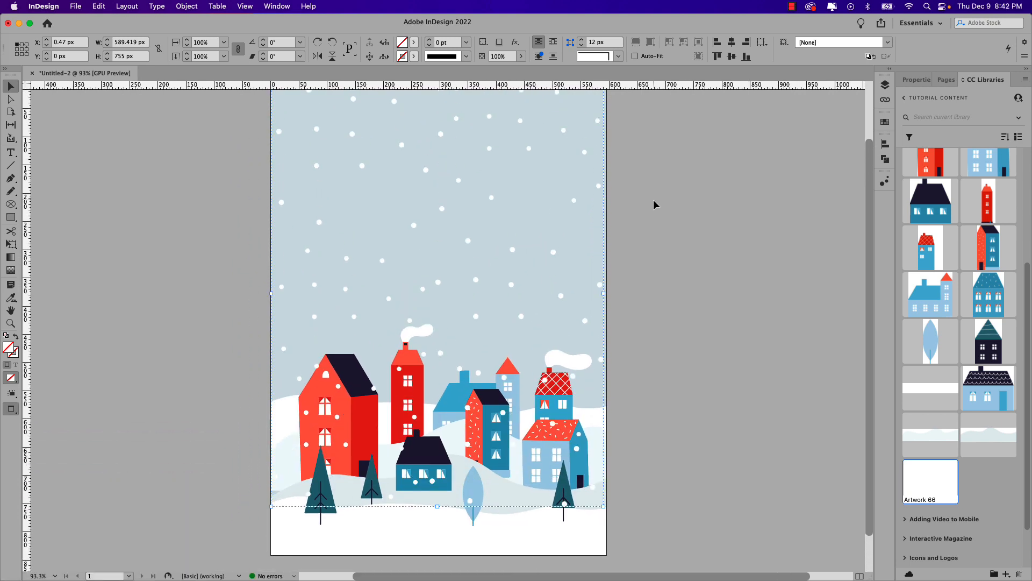
scroll(653, 202, "up", 1)
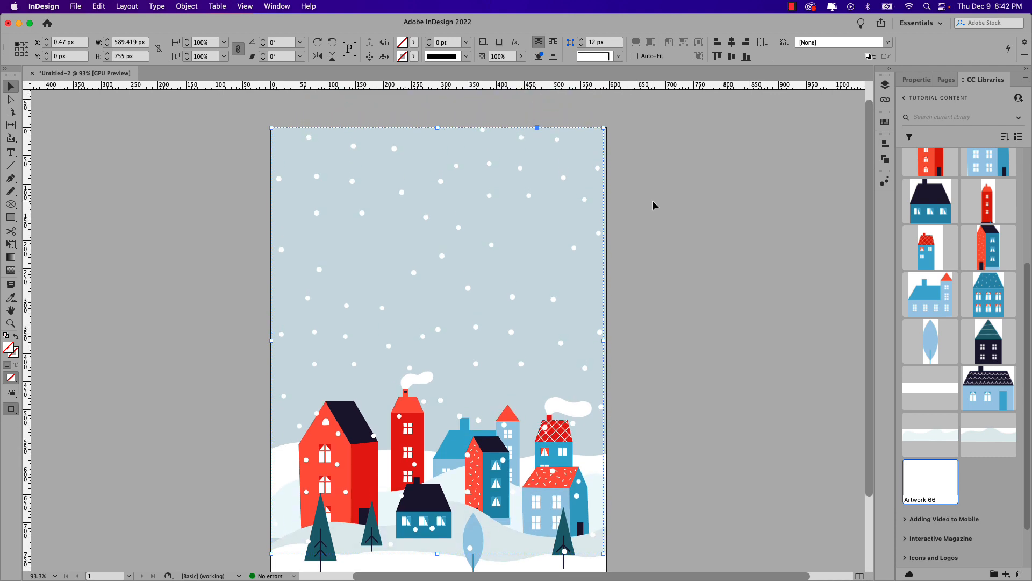
left_click(653, 202)
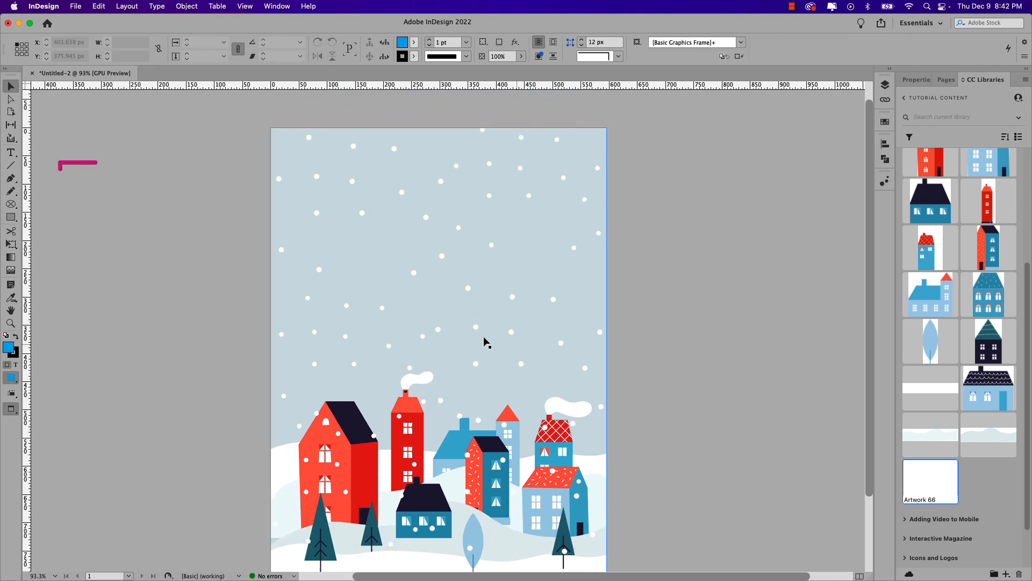
Add a text frame about 390 by 122 px in the sky reading "Have yourself a" and set its font to Pacifico.
left_click(10, 153)
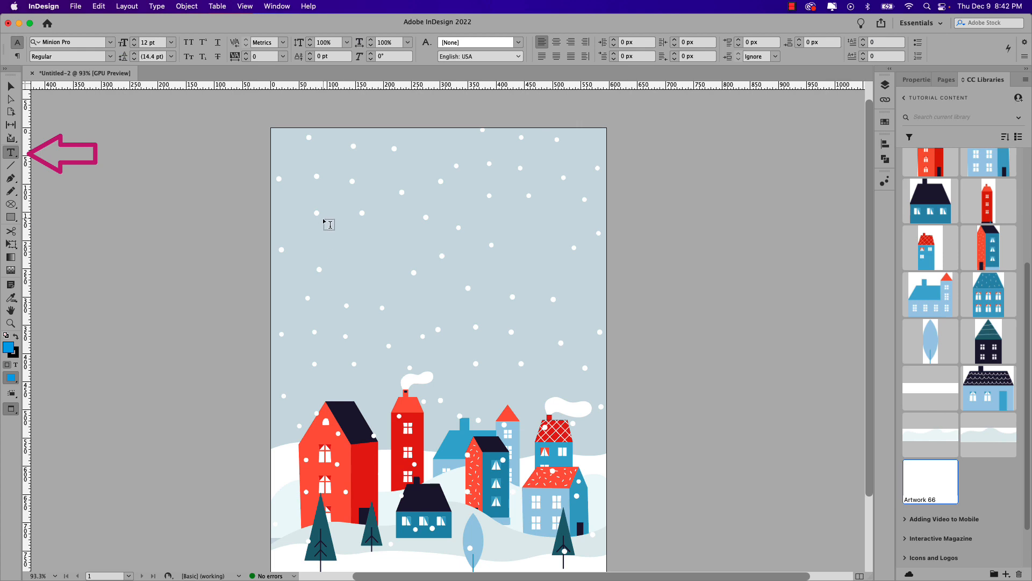
left_click_drag(322, 218, 543, 287)
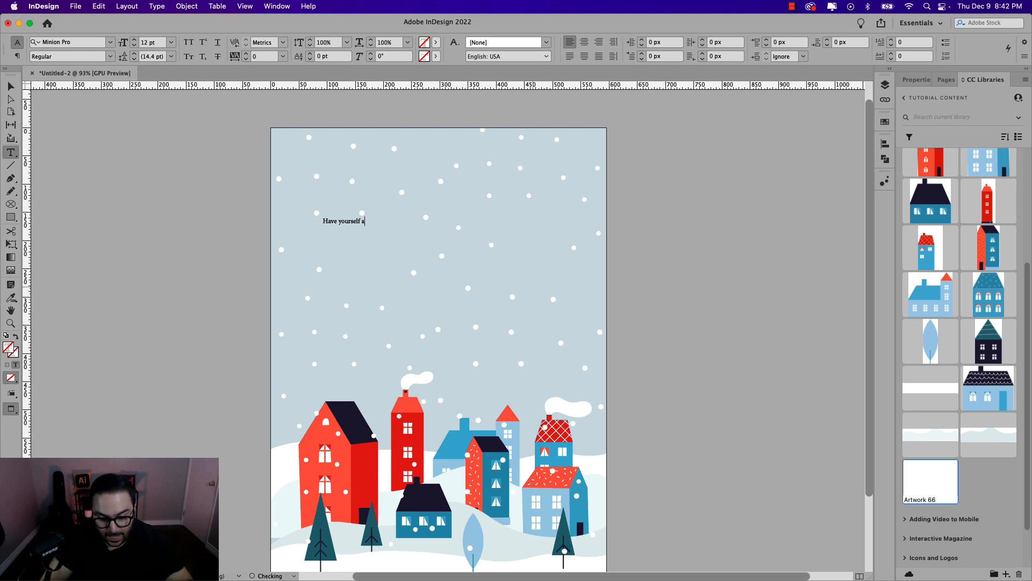
key("super+a")
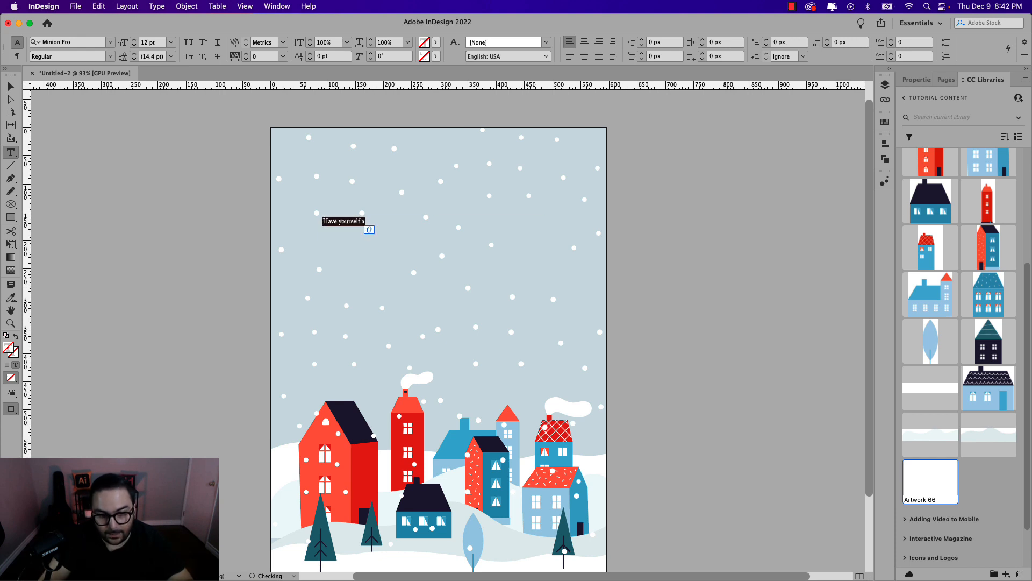
left_click(79, 42)
type("paci")
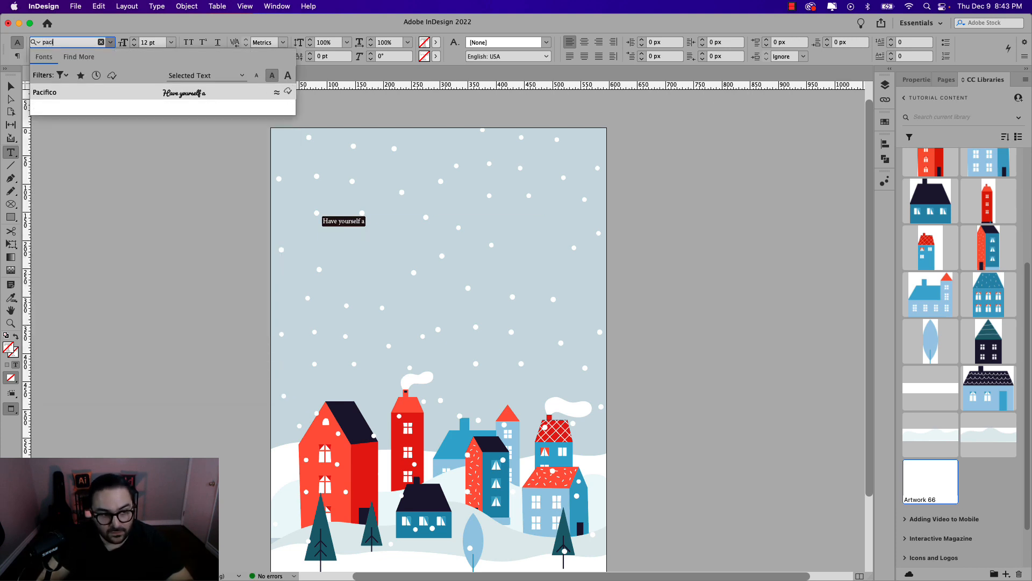
left_click(69, 97)
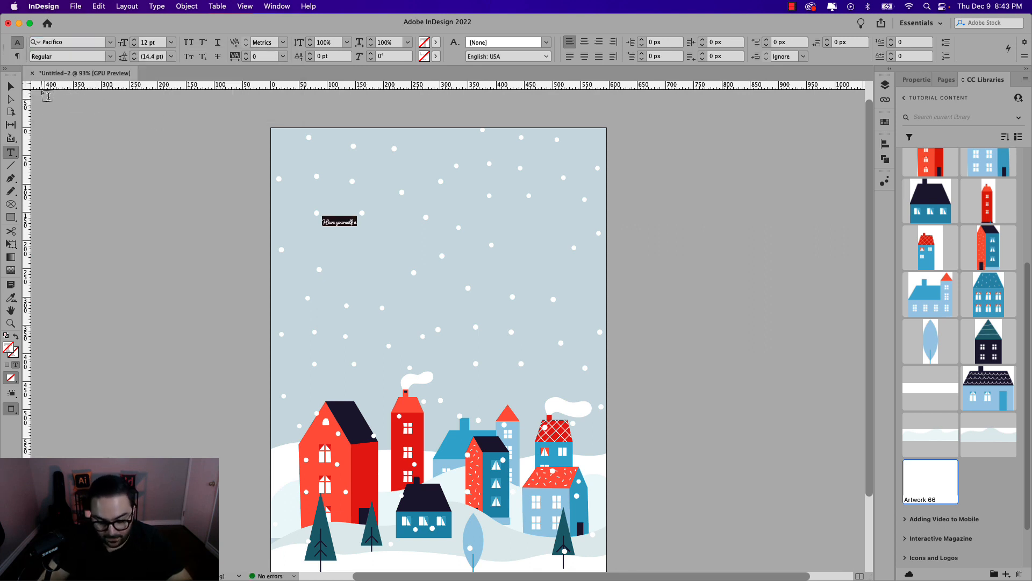
Set the "Have yourself a" text to 40 pt and centre it in its frame.
key("super+shift+period")
key("super+shift+period")
key("super+shift+period")
key("super+shift+period")
key("super+shift+period")
key("super+shift+period")
key("super+shift+period")
key("super+shift+period")
key("super+shift+period")
key("super+shift+period")
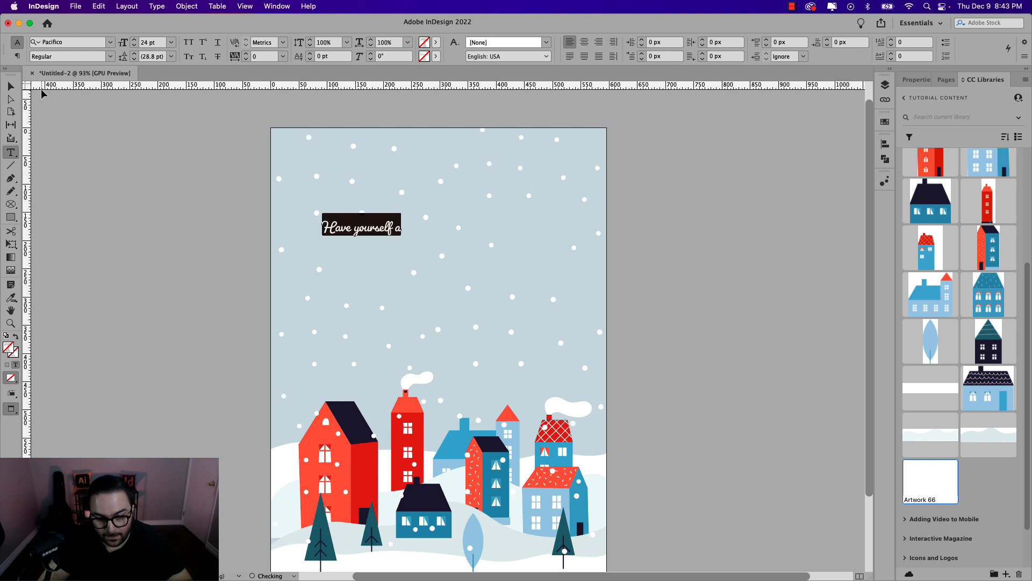
key("super+shift+period")
key("super+shift+period")
key("super+shift+period")
key("super+shift+period")
key("super+shift+period")
key("super+shift+period")
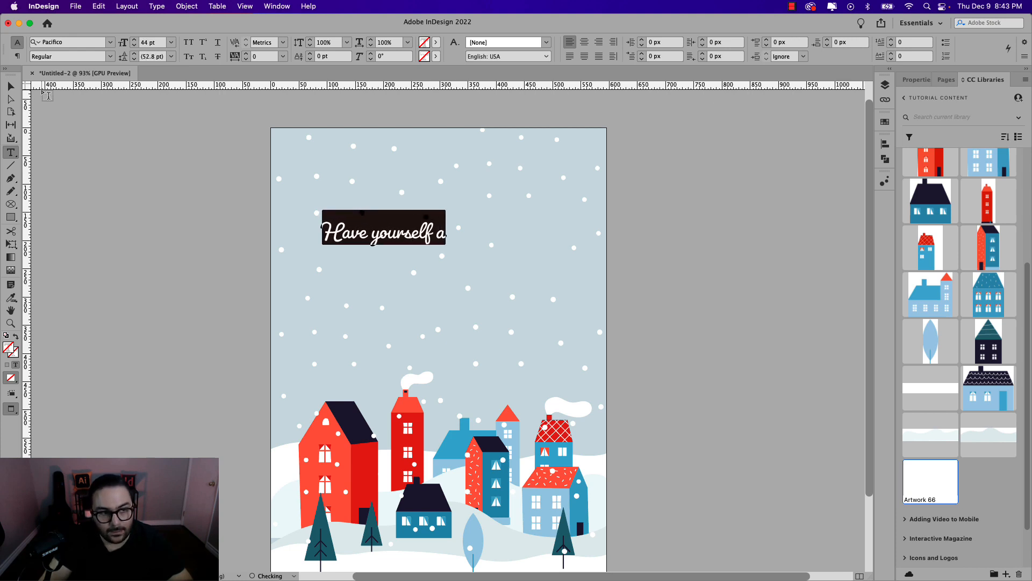
double_click(158, 43)
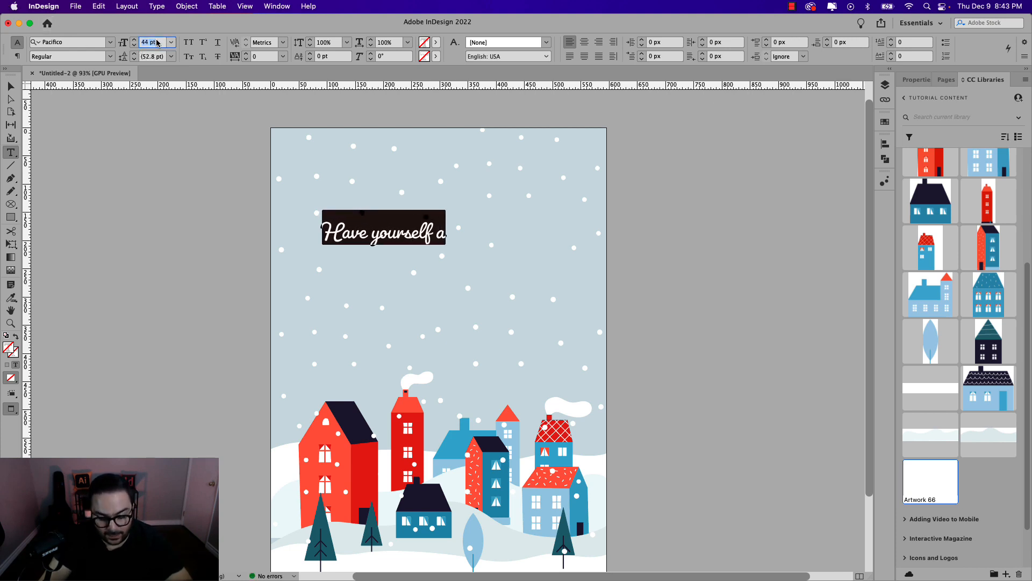
type("40")
key("Return")
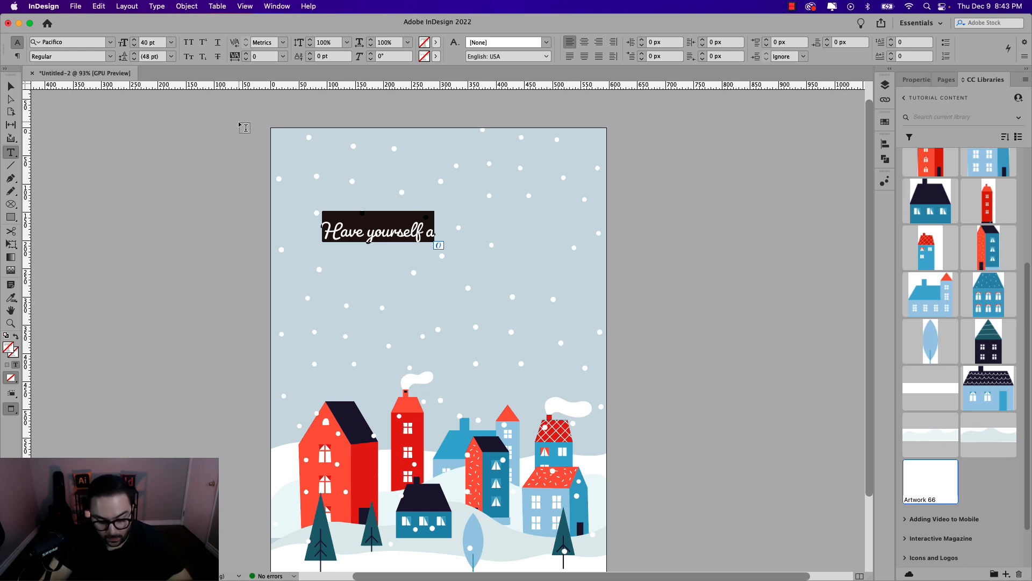
key("super+shift+c")
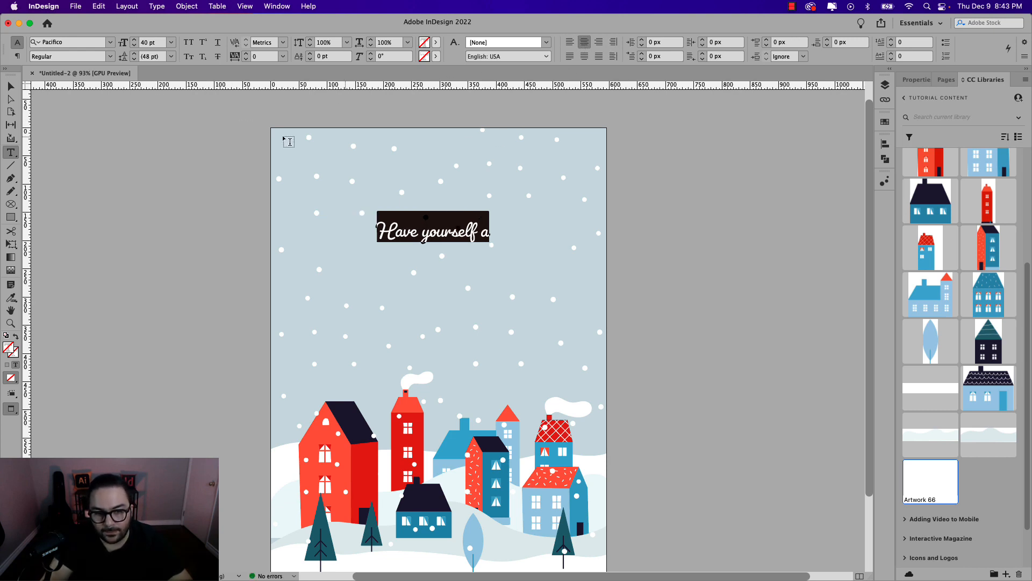
Colour "Have yourself a" with the library's dark teal #32717F and fit the frame's height to the text.
scroll(976, 193, "up", 5)
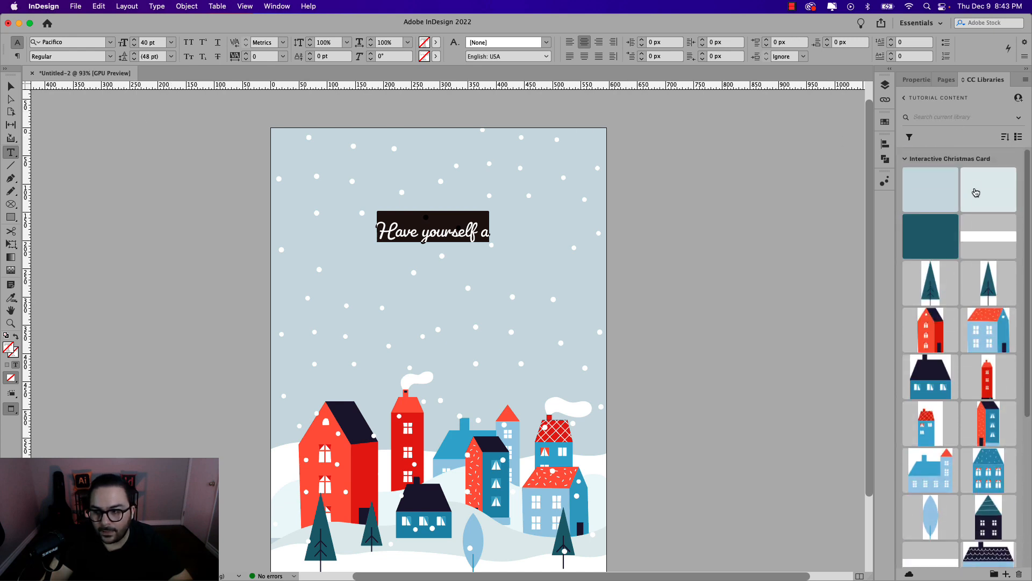
left_click(885, 122)
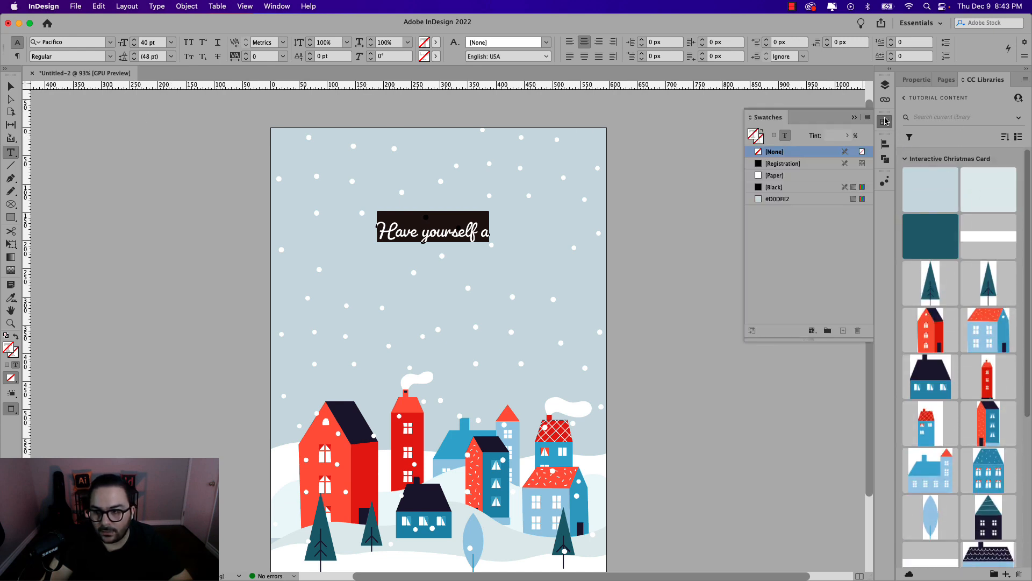
left_click(930, 235)
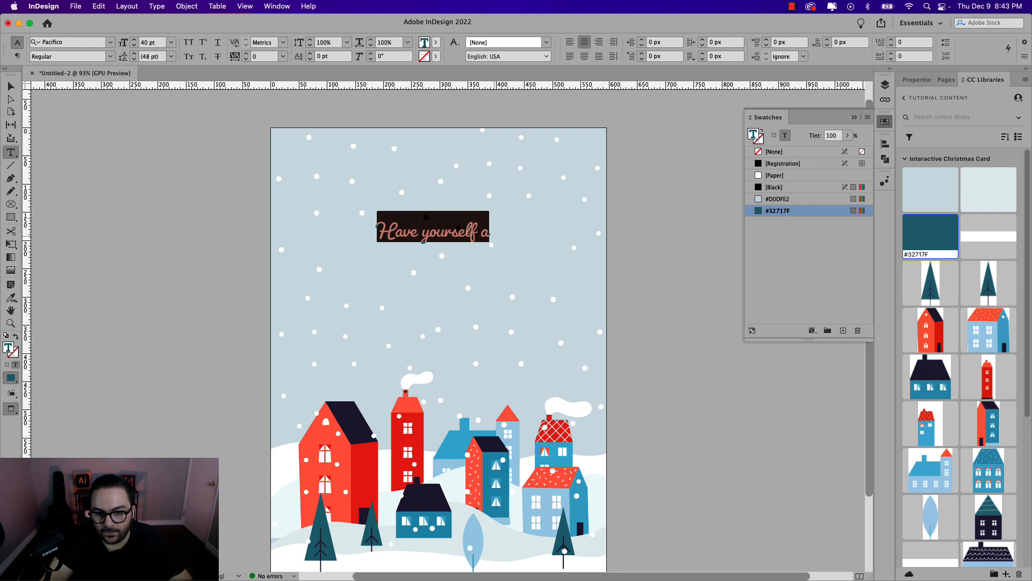
left_click(292, 201)
left_click(11, 86)
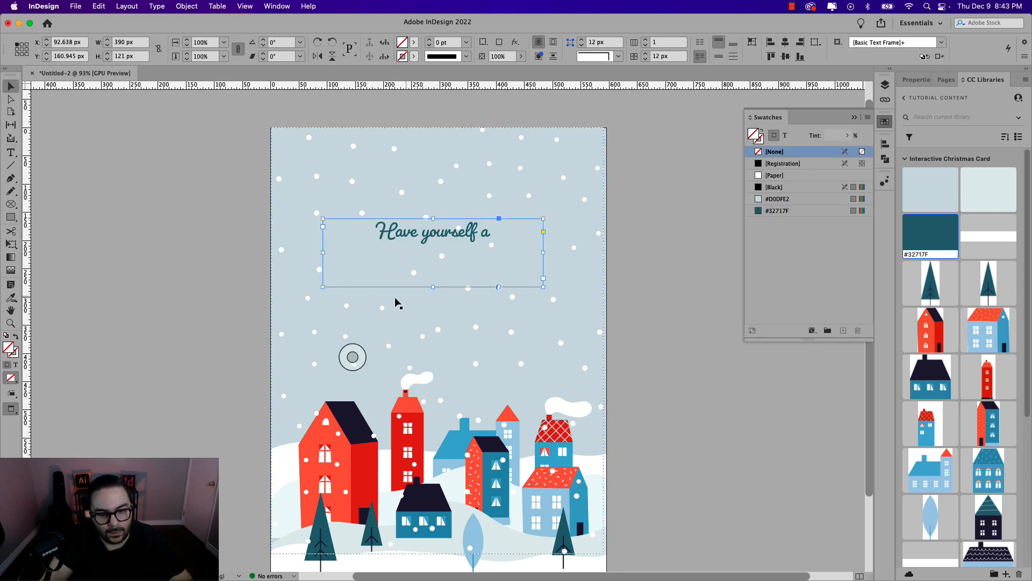
double_click(432, 286)
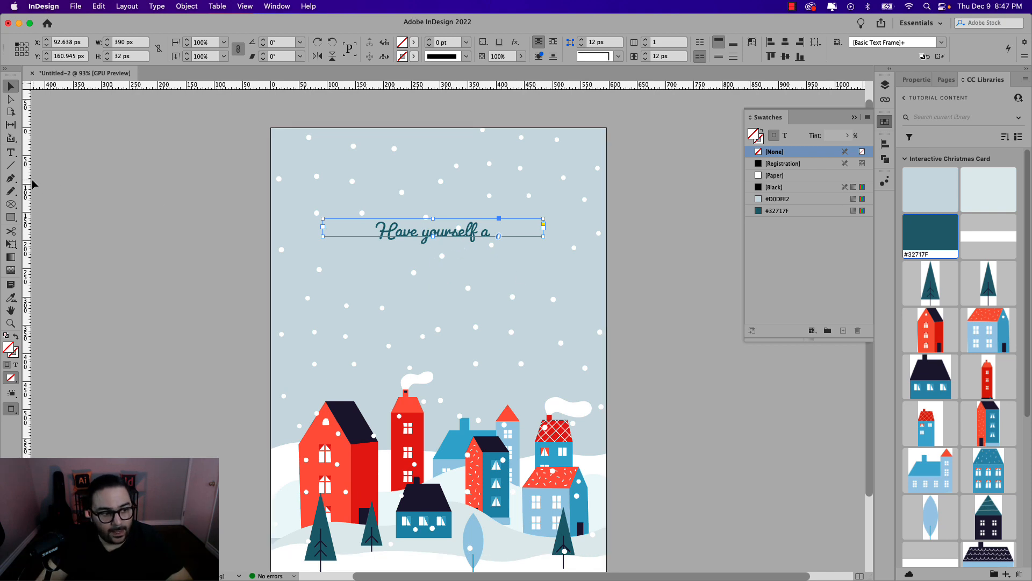
Add a text frame about 435 by 174 px below the first line reading "Merry Christmas" and set its font to Bely Display.
left_click(11, 152)
left_click_drag(321, 244, 571, 347)
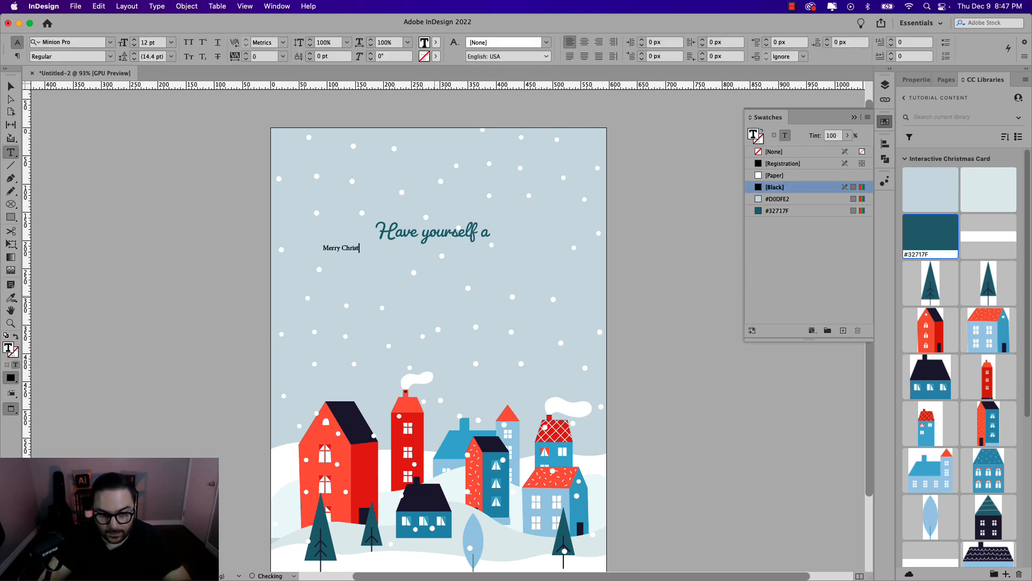
type("Merry Christmas")
key("super+a")
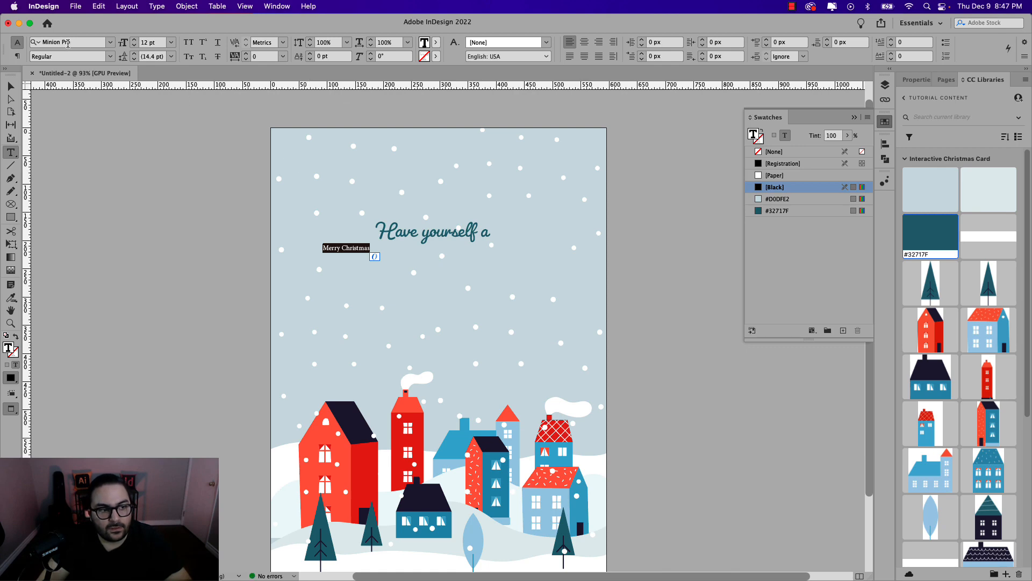
left_click(68, 43)
type("Bely")
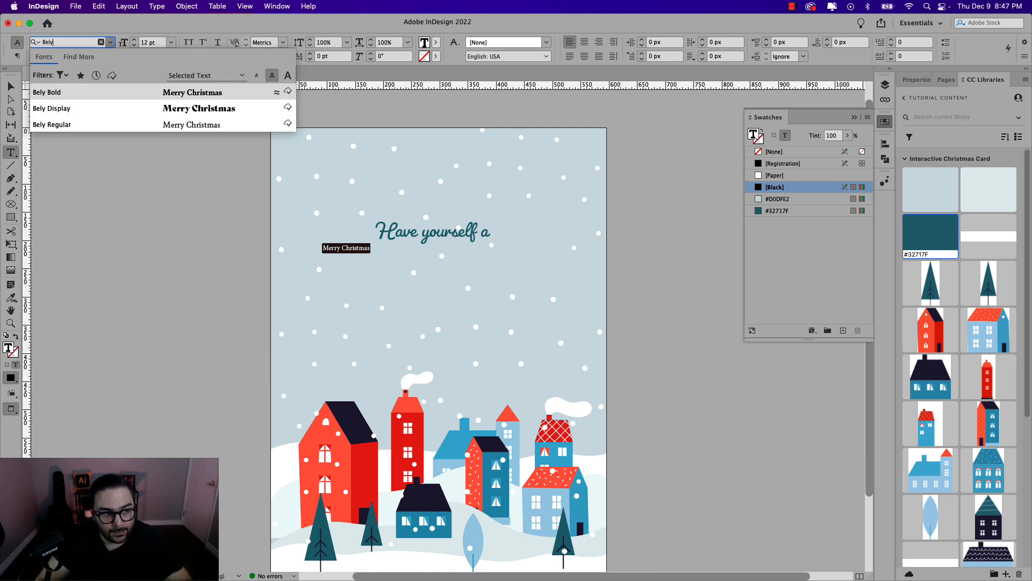
left_click(190, 111)
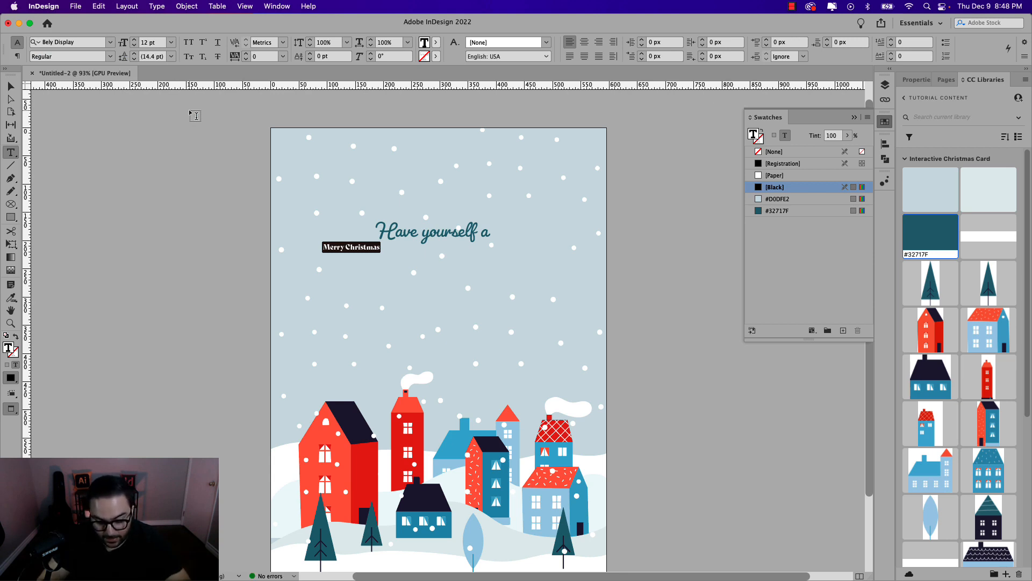
Enlarge the "Merry Christmas" text to 82 pt.
key("super+shift+period")
key("super+shift+period")
key("super+shift+period")
key("super+shift+period")
key("super+shift+period")
key("super+shift+period")
key("super+shift+period")
key("super+shift+period")
key("super+shift+period")
key("super+shift+period")
key("super+shift+period")
key("super+shift+period")
key("super+shift+period")
key("super+shift+period")
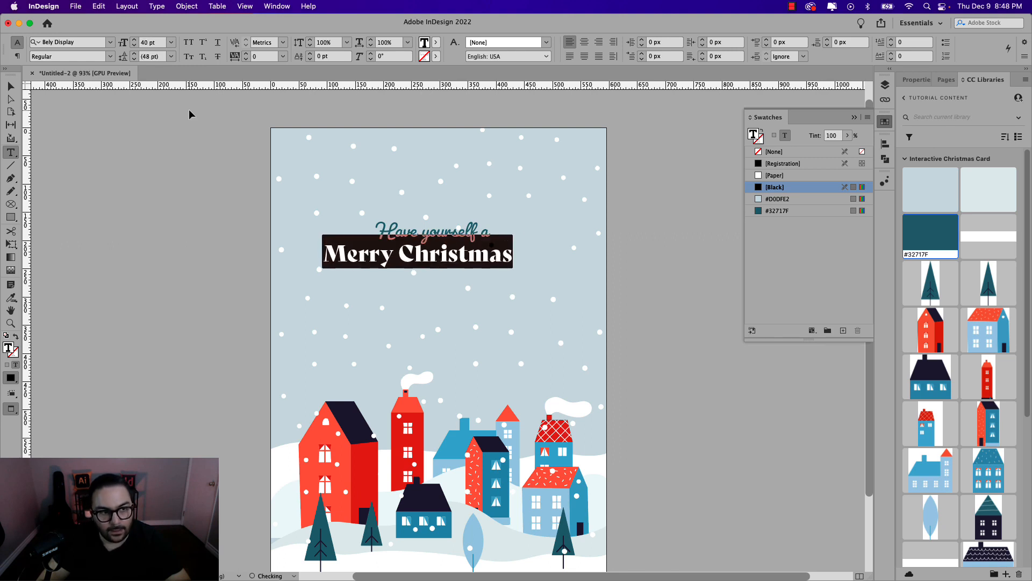
key("super+shift+period")
key("super+shift+period")
key("super+shift+period")
key("super+shift+period")
key("super+shift+period")
key("super+shift+period")
key("super+shift+period")
key("super+shift+period")
key("super+shift+period")
key("super+shift+period")
key("super+shift+period")
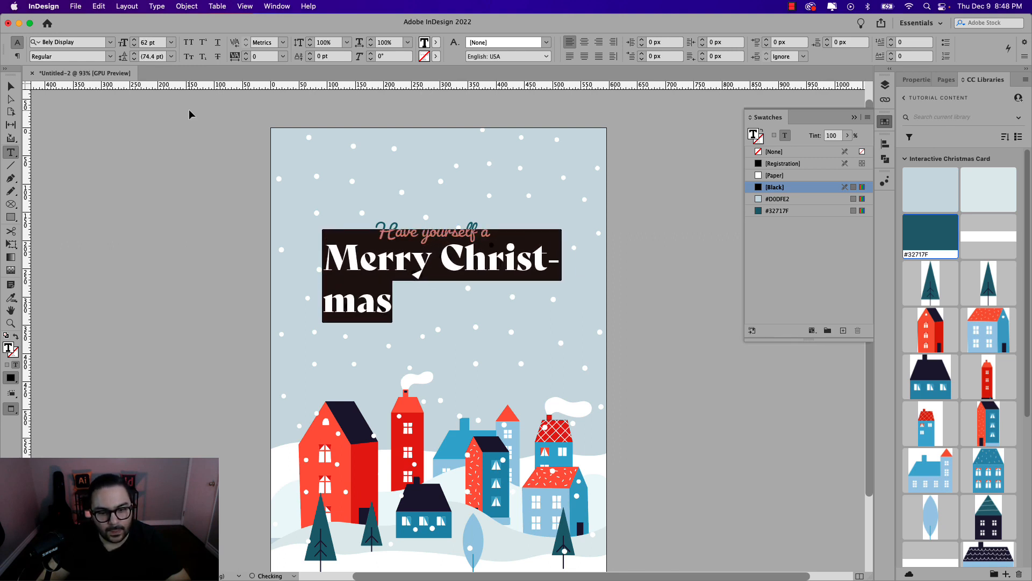
key("super+shift+period")
key("super+shift+period")
key("super+shift+period")
key("super+shift+period")
key("super+shift+period")
key("super+shift+period")
key("super+shift+period")
key("super+shift+period")
key("super+shift+period")
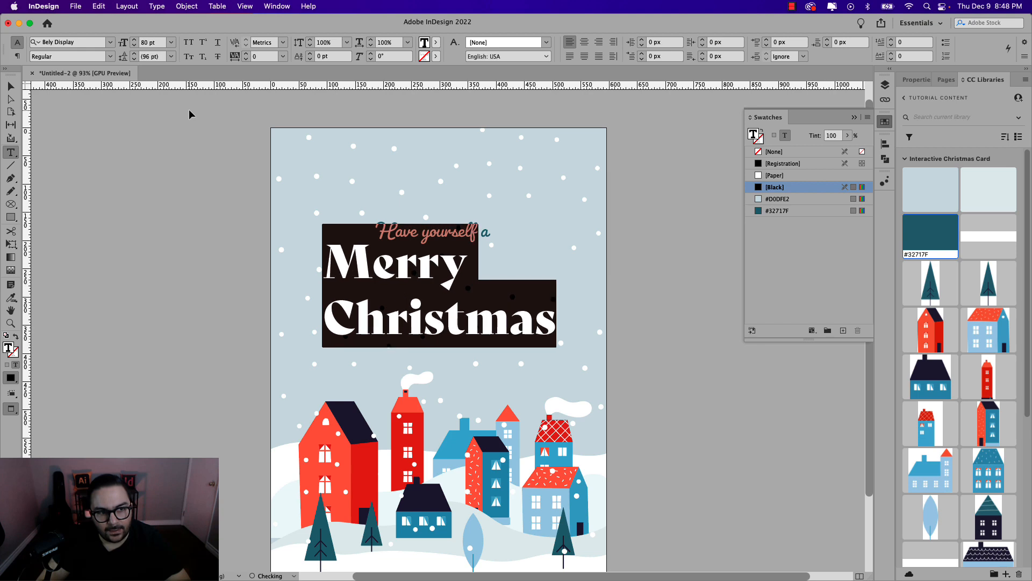
key("super+shift+period")
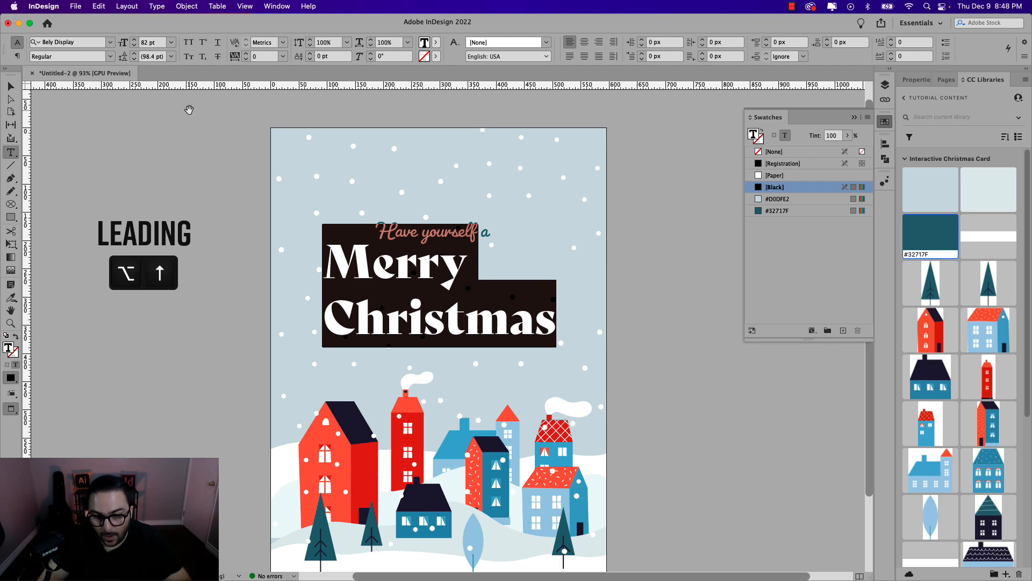
Tighten the leading of "Merry Christmas" to 86.4 pt and centre the text.
key("alt+Up")
key("alt+Up")
key("alt+Up")
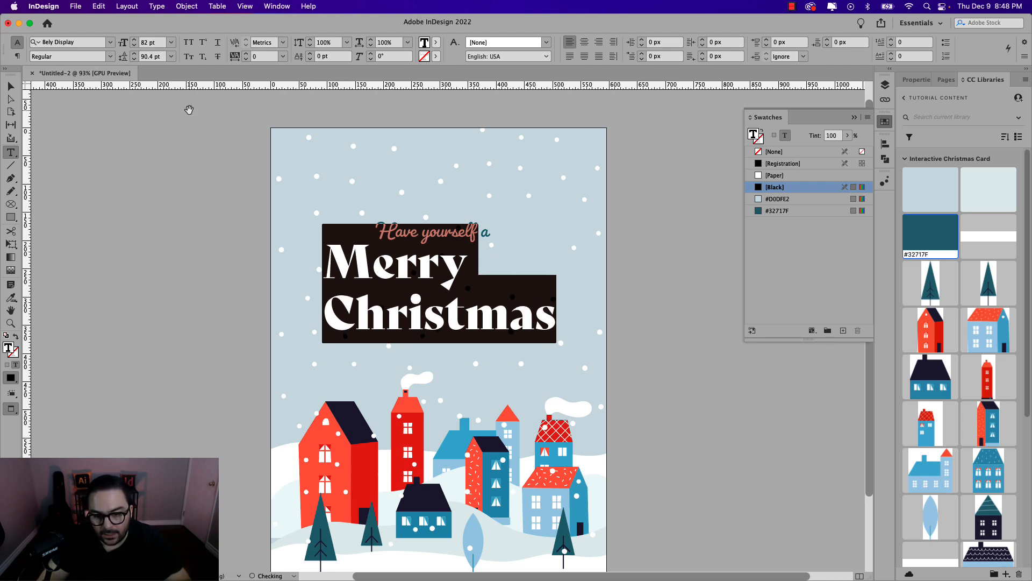
key("alt+Down")
key("alt+Up")
key("alt+Up")
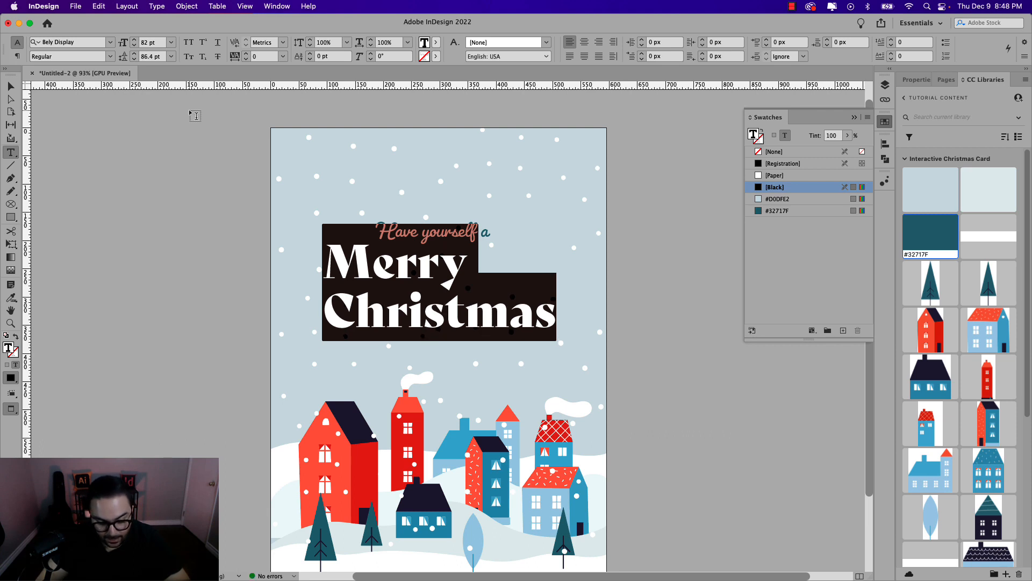
key("super+shift+c")
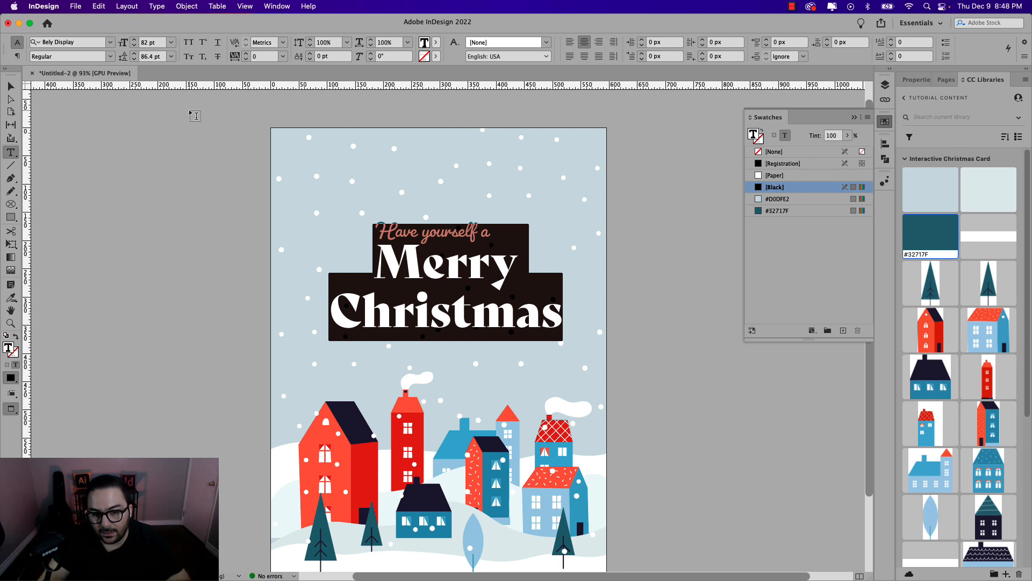
Fit the "Merry Christmas" frame's height to its text and colour the text dark teal #32717F.
left_click(11, 86)
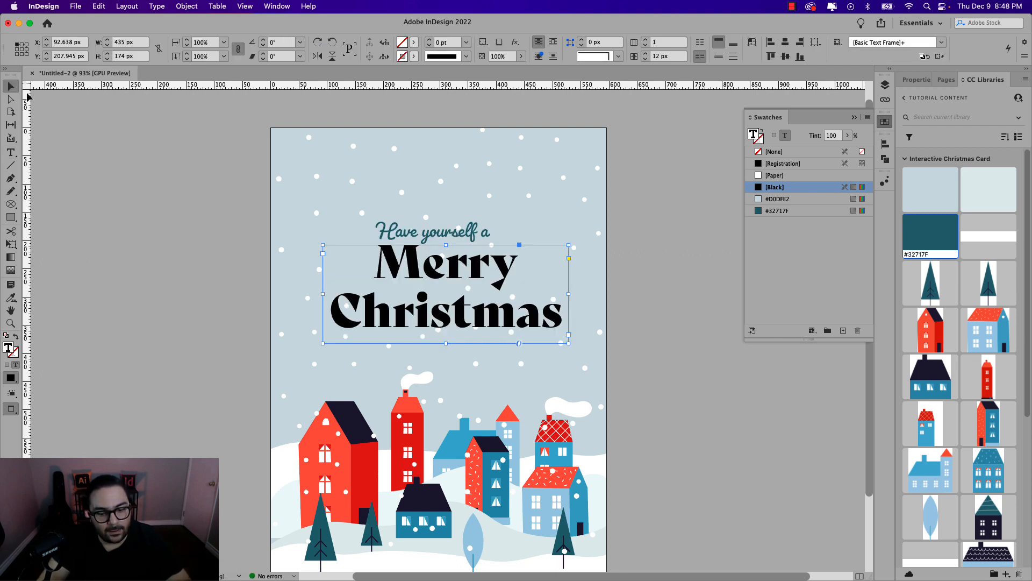
double_click(446, 343)
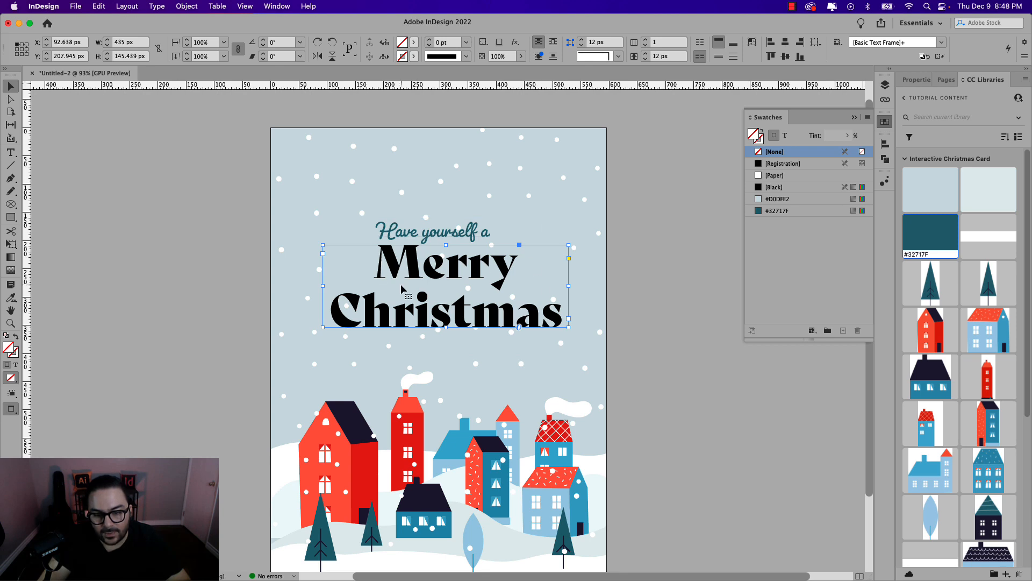
double_click(541, 311)
left_click_drag(559, 313, 375, 226)
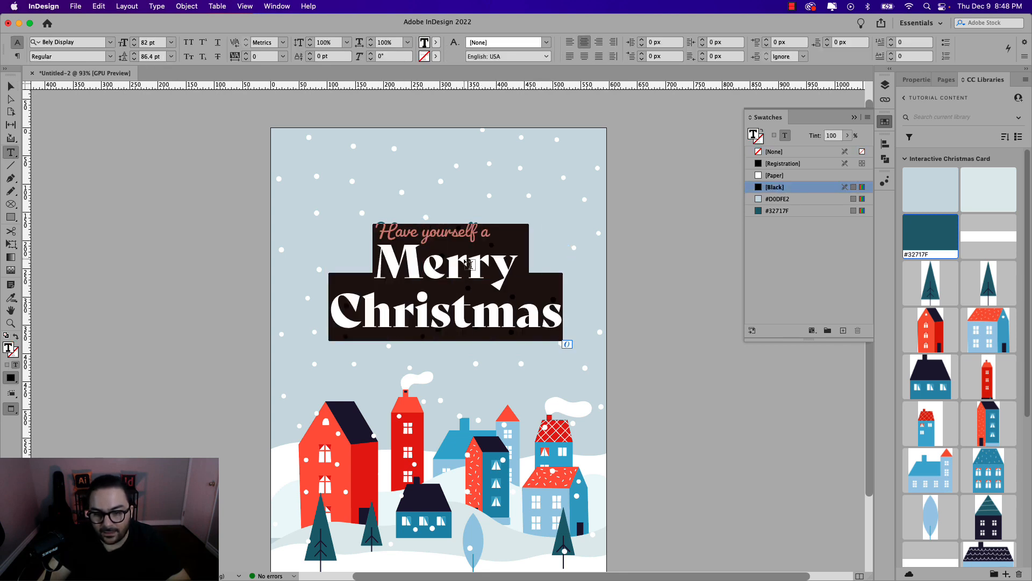
left_click(925, 239)
left_click(468, 260)
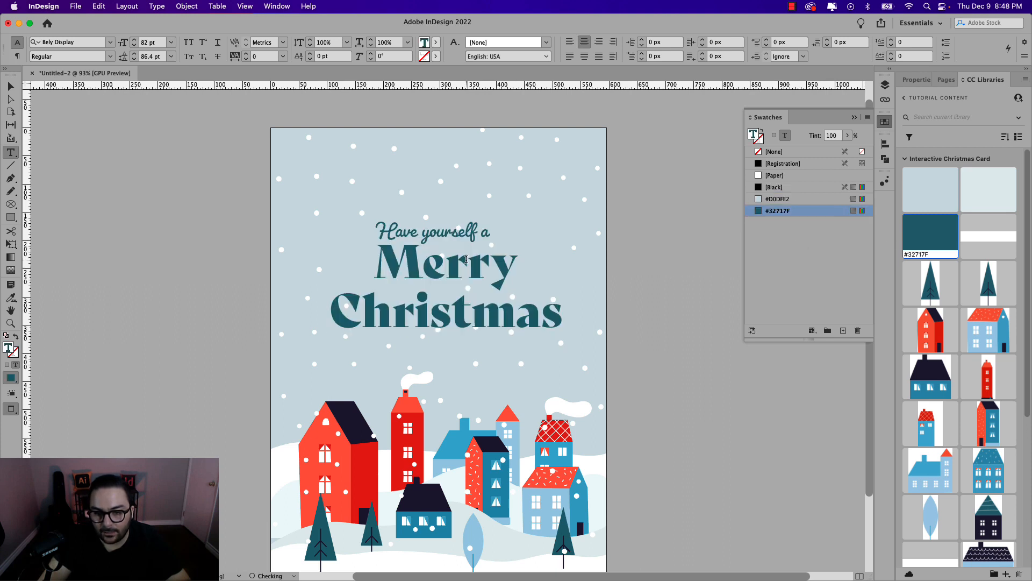
left_click(11, 87)
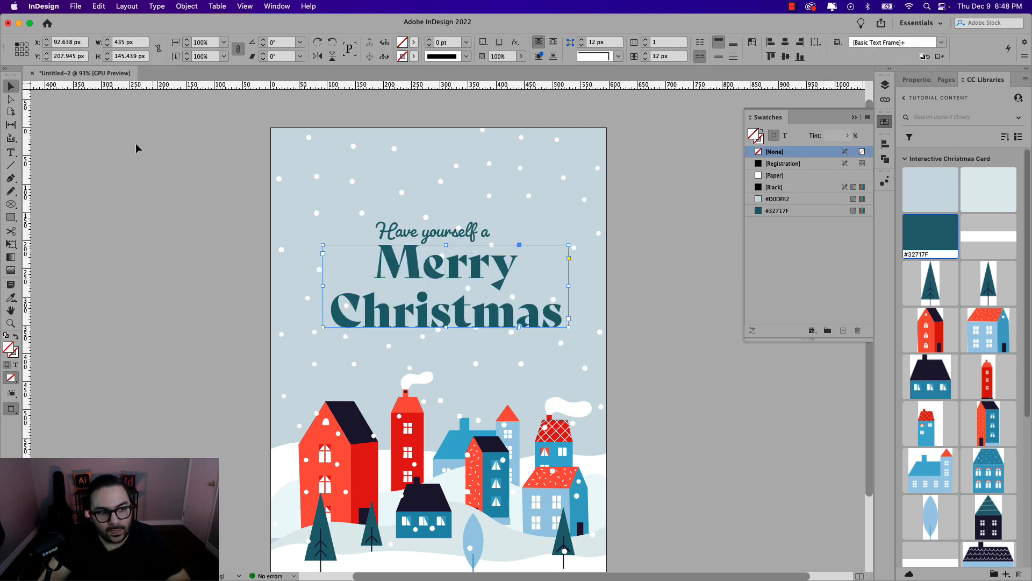
Nudge the "Merry Christmas" frame down by 4 px and deselect it.
key("Down")
key("Down")
key("Down")
key("Down")
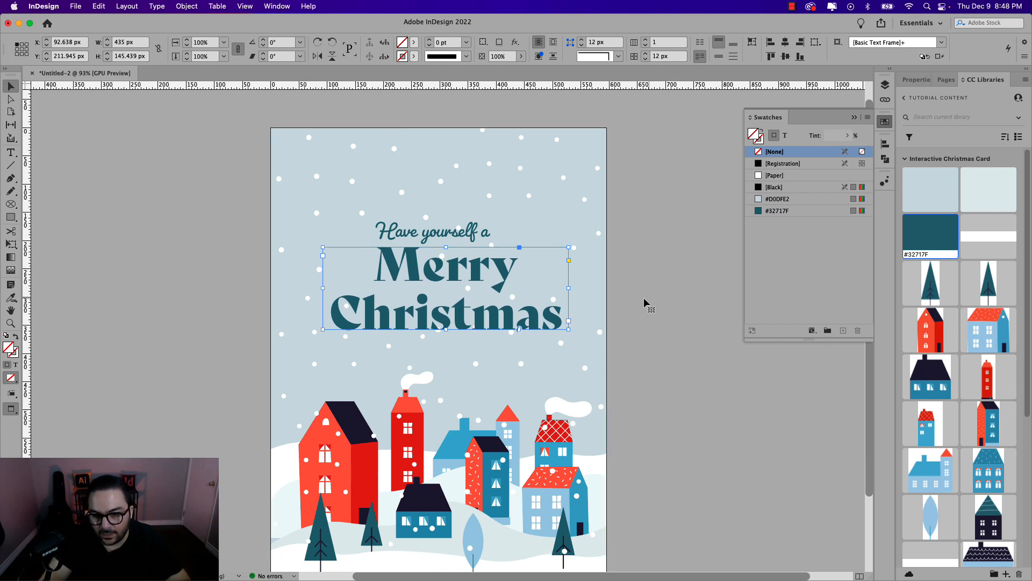
left_click(642, 281)
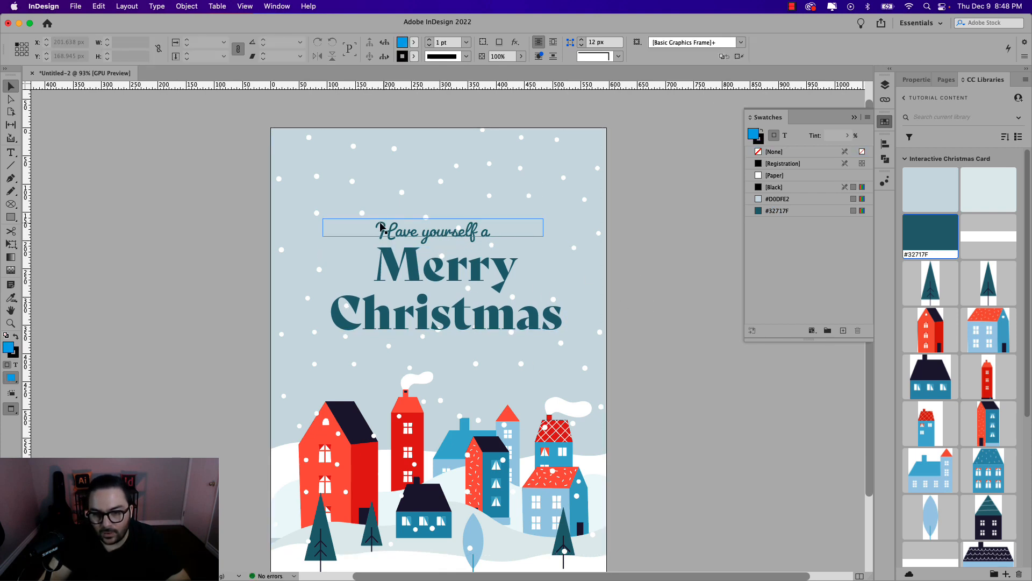
Tighten the leading of all the "Merry Christmas" text to 76.4 pt and deselect the text.
triple_click(457, 307)
left_click(457, 306)
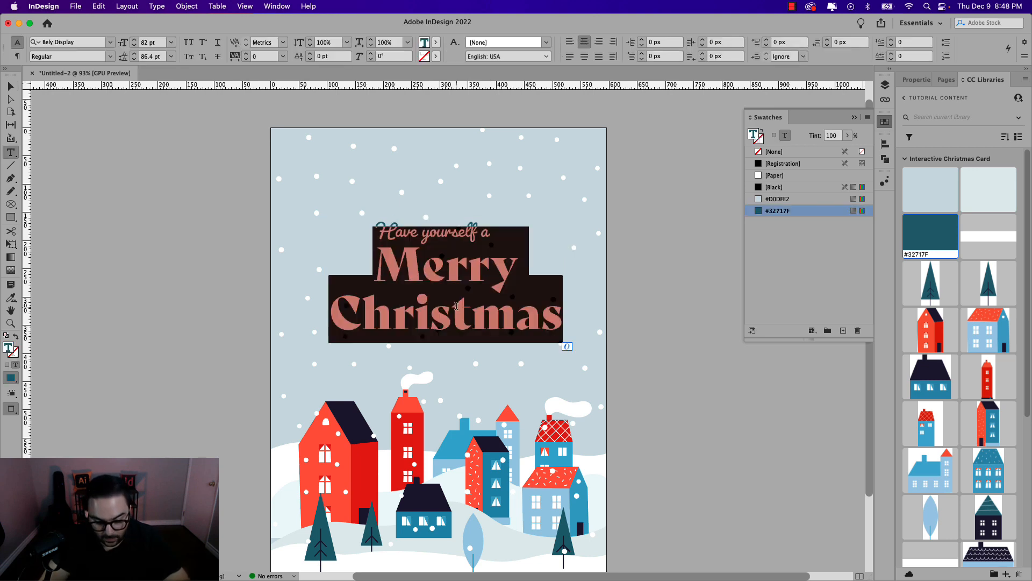
key("alt+Up")
key("alt+Up")
key("alt+Up")
key("alt+Up")
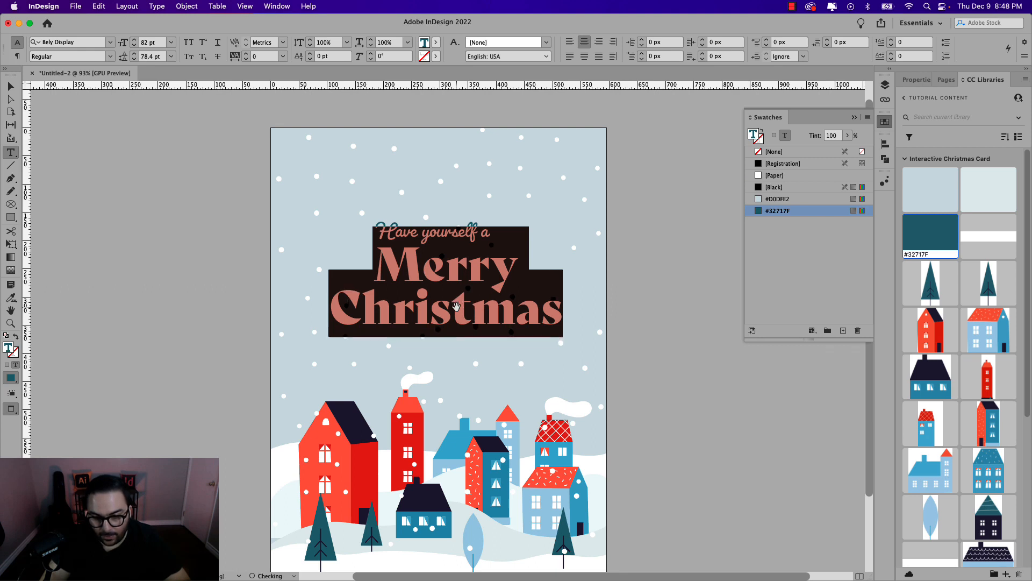
key("alt+Up")
key("alt+Down")
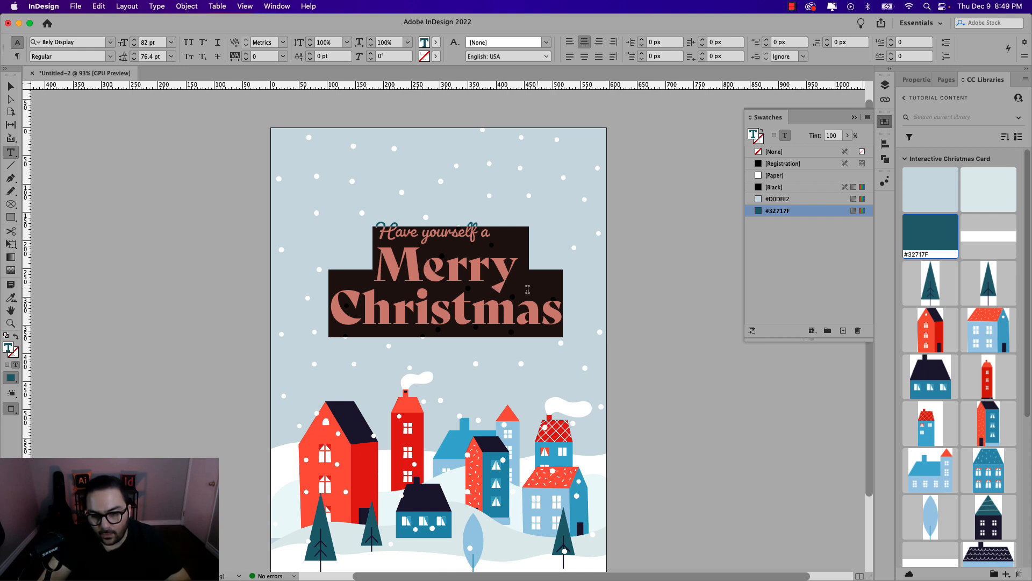
left_click(11, 86)
left_click(145, 170)
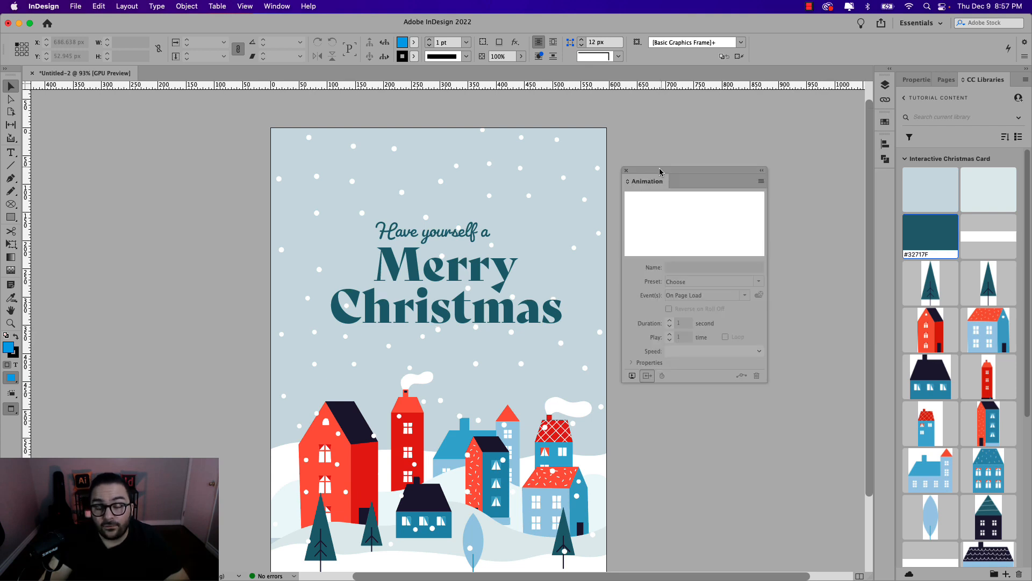
mouse_move(661, 171)
left_mouse_down()
mouse_move(677, 177)
mouse_move(668, 178)
left_mouse_up()
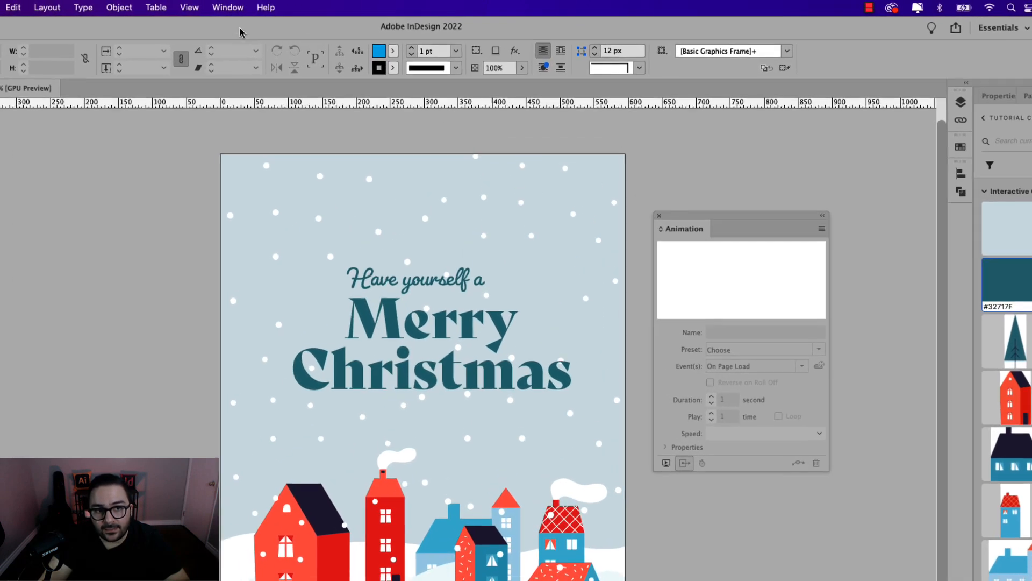
left_click(273, 6)
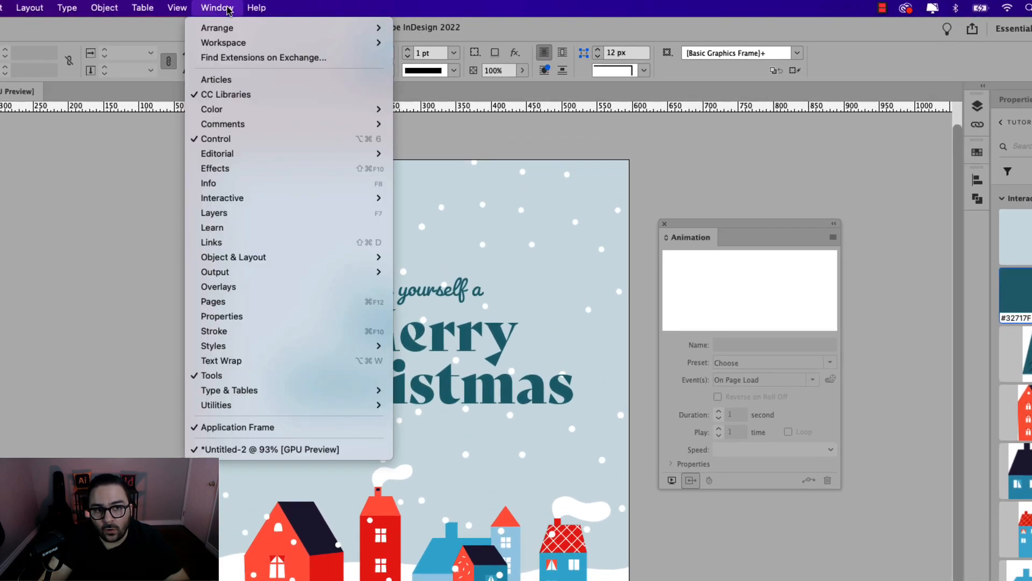
mouse_move(242, 198)
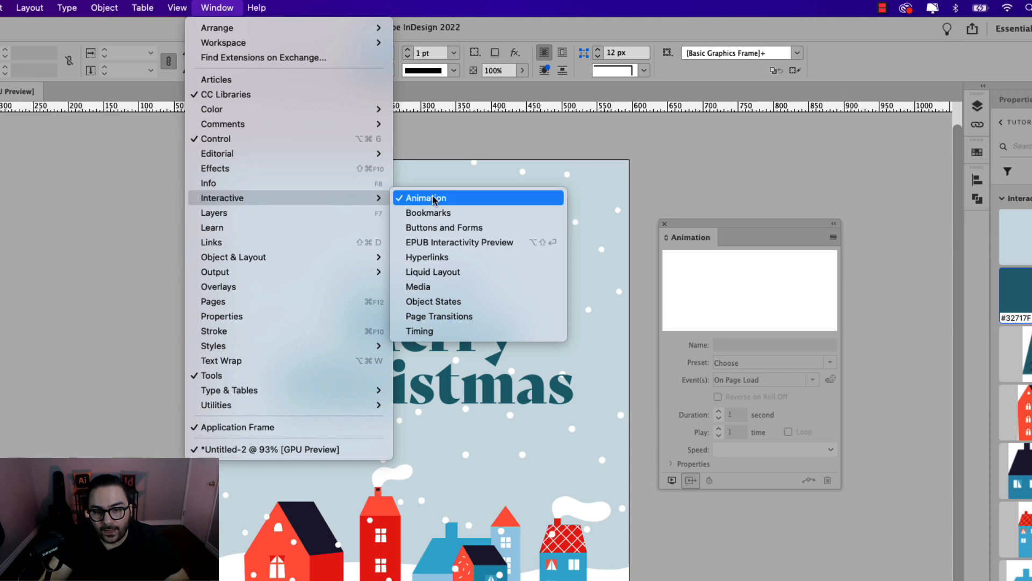
left_click(630, 240)
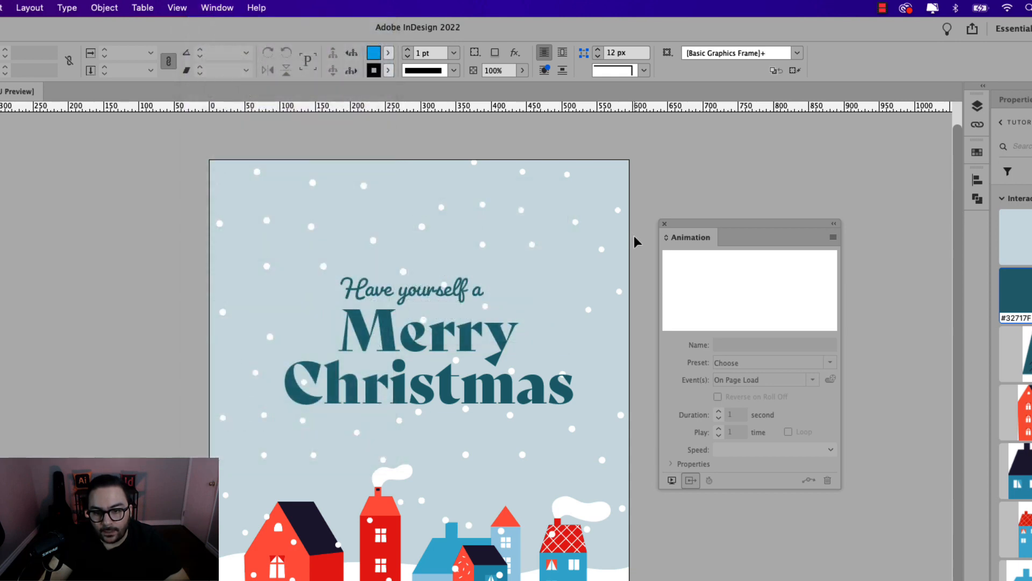
Animate the "Have yourself a" text with the Fade In preset and a duration of 0.5 second.
left_click(464, 293)
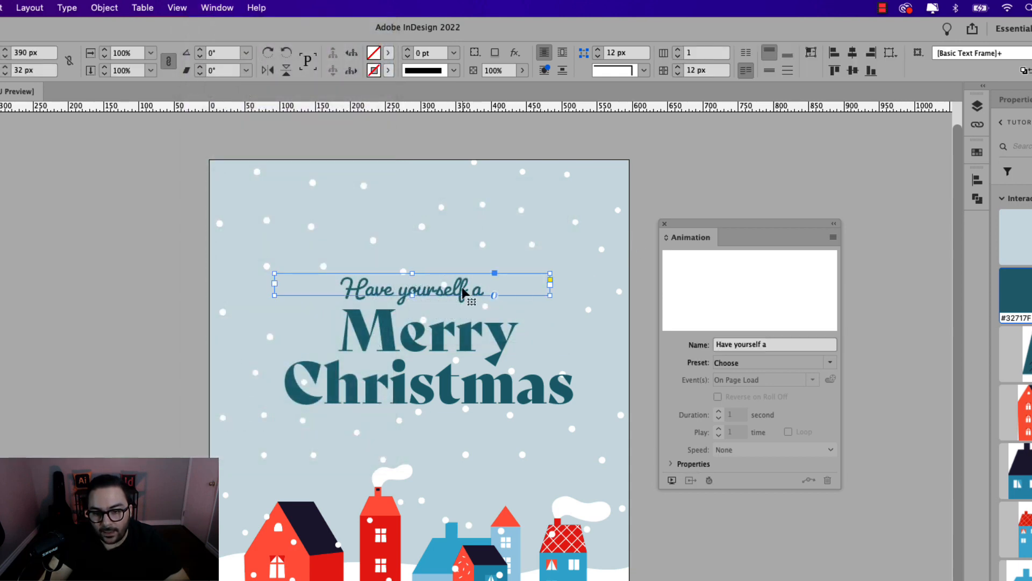
left_click_drag(776, 347, 711, 345)
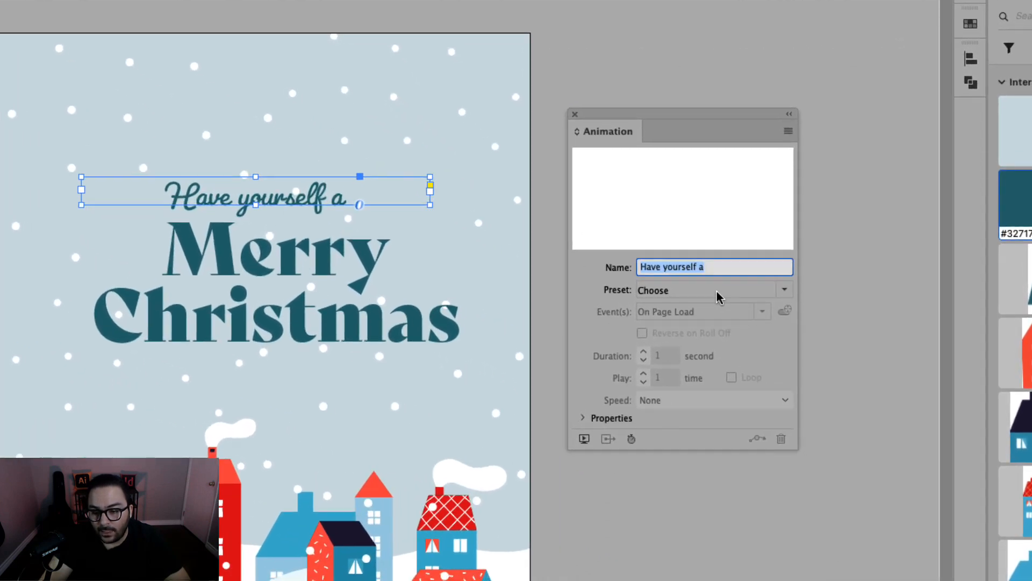
left_click(784, 290)
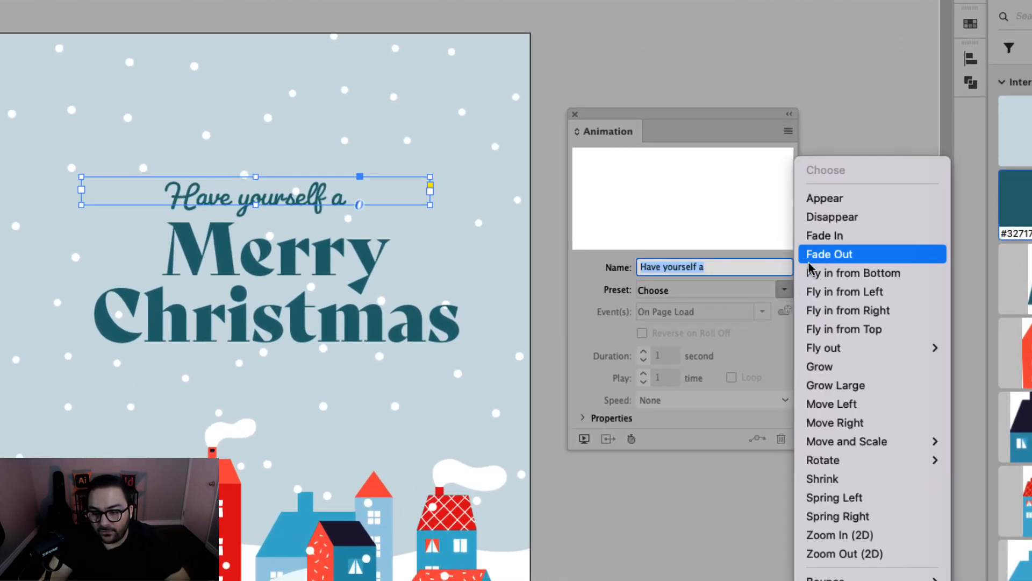
left_click(824, 235)
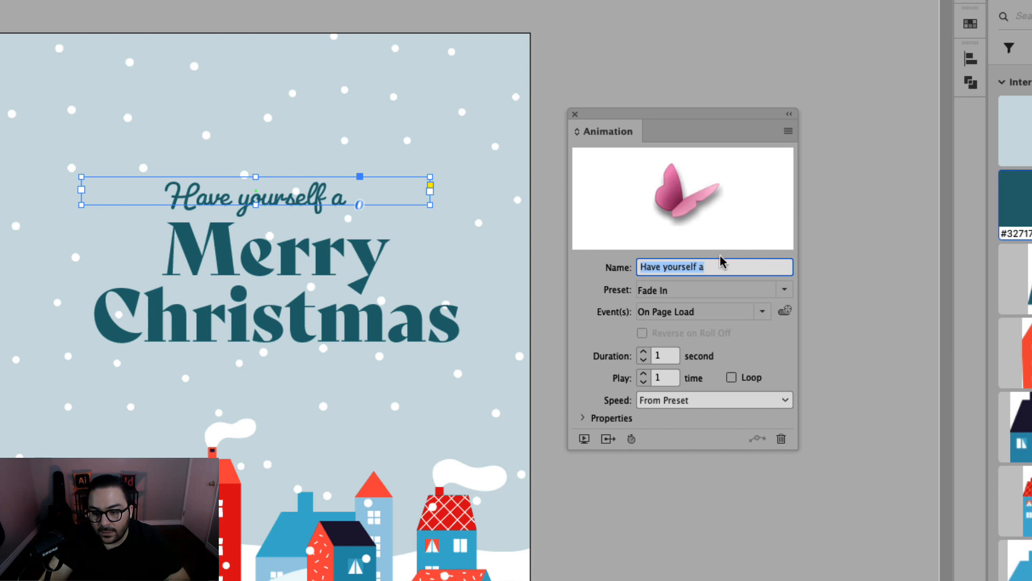
double_click(666, 357)
type("0")
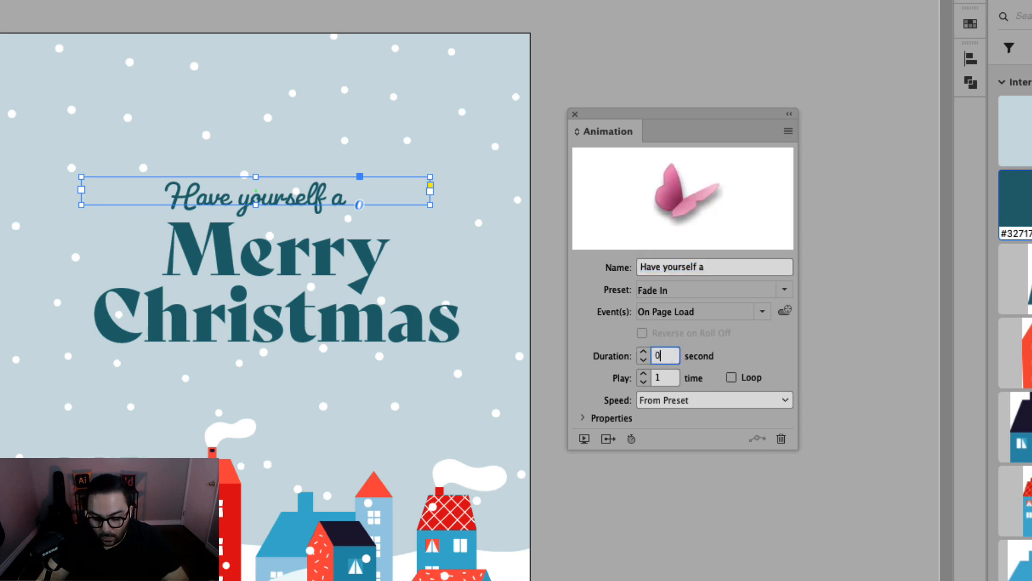
type(".")
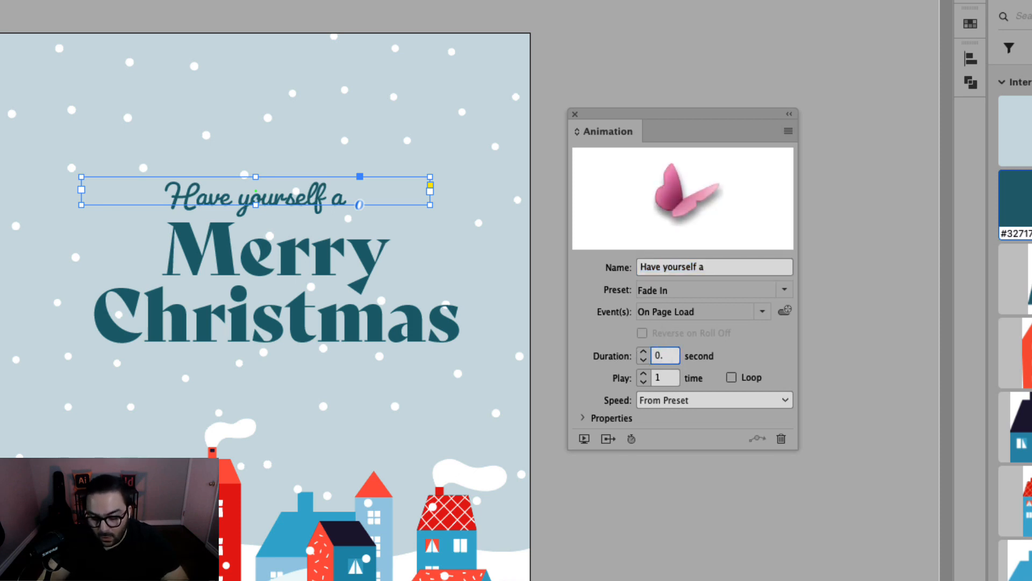
type("5")
key("Tab")
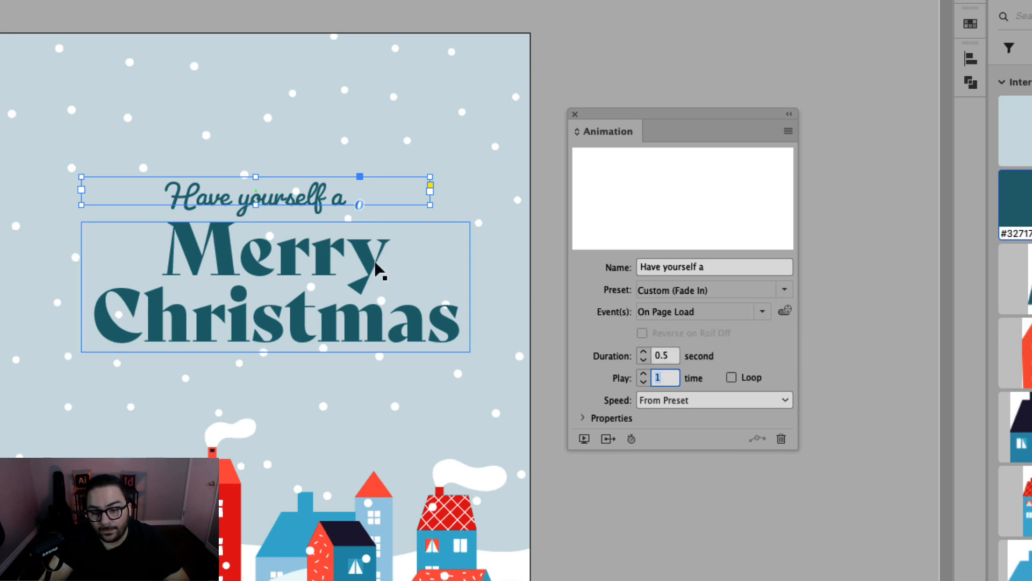
Animate the "Merry Christmas" text with the Fly in from Bottom preset and a duration of 0.5 second.
left_click(378, 271)
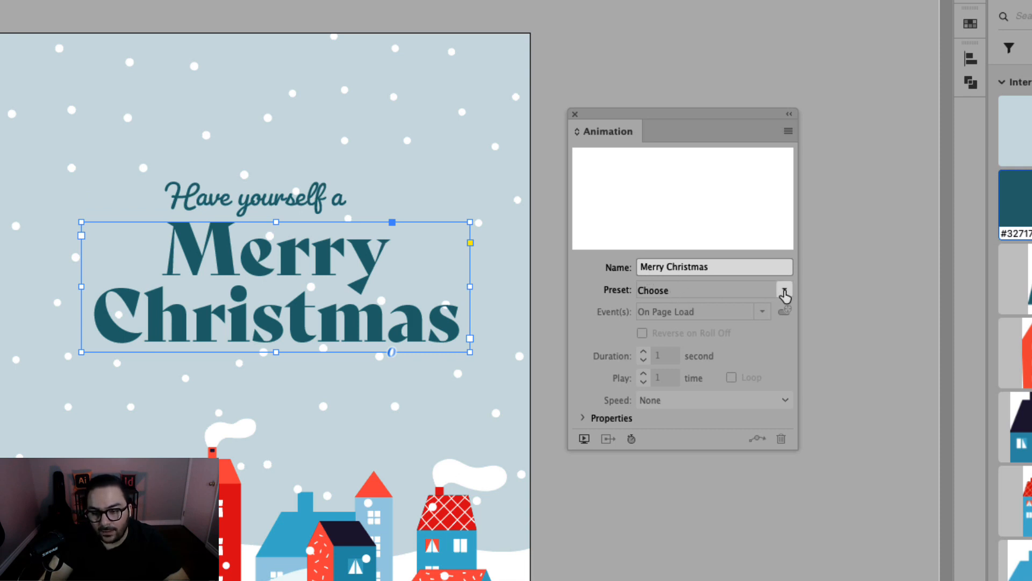
left_click(785, 293)
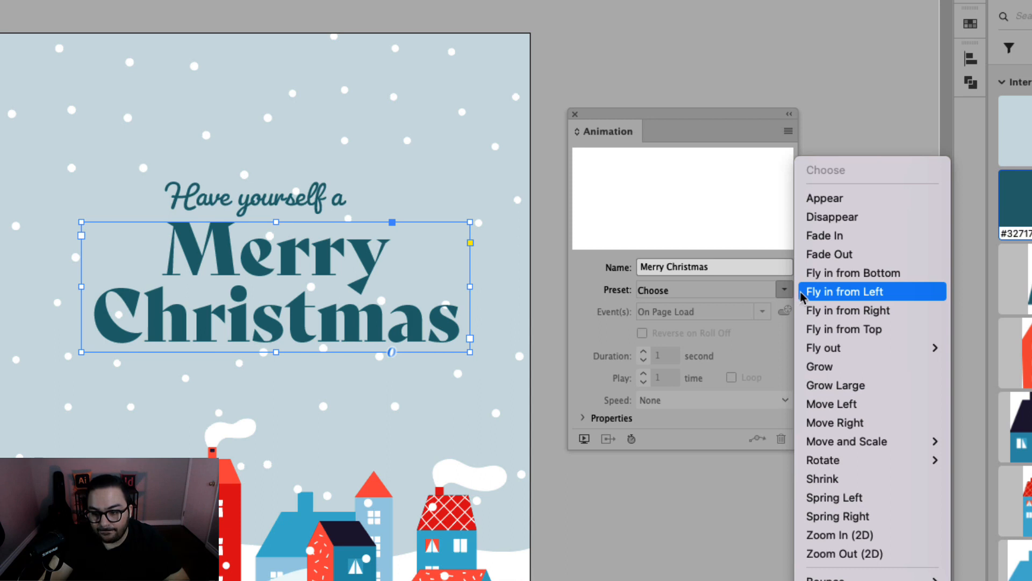
left_click(873, 275)
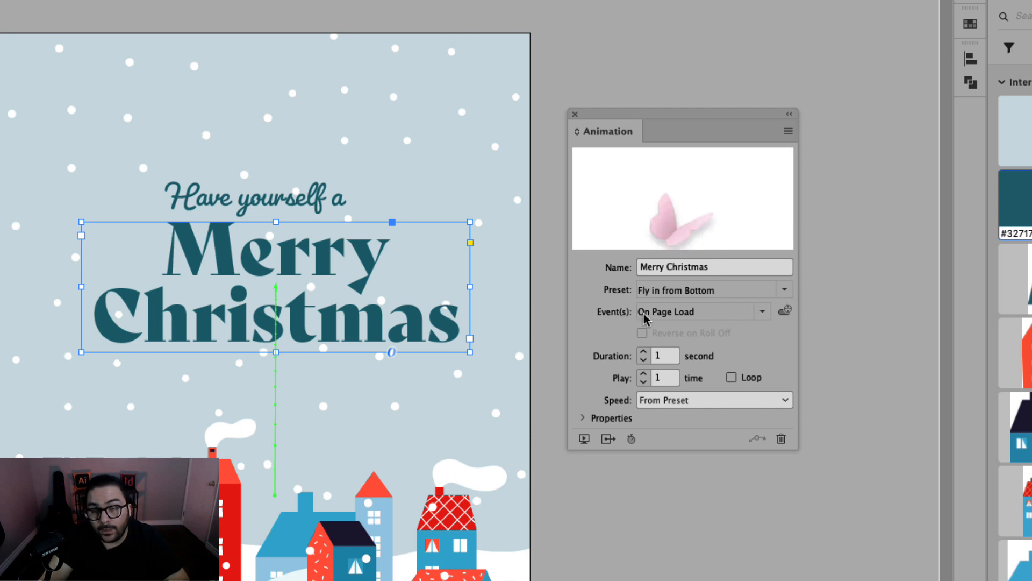
left_click(660, 356)
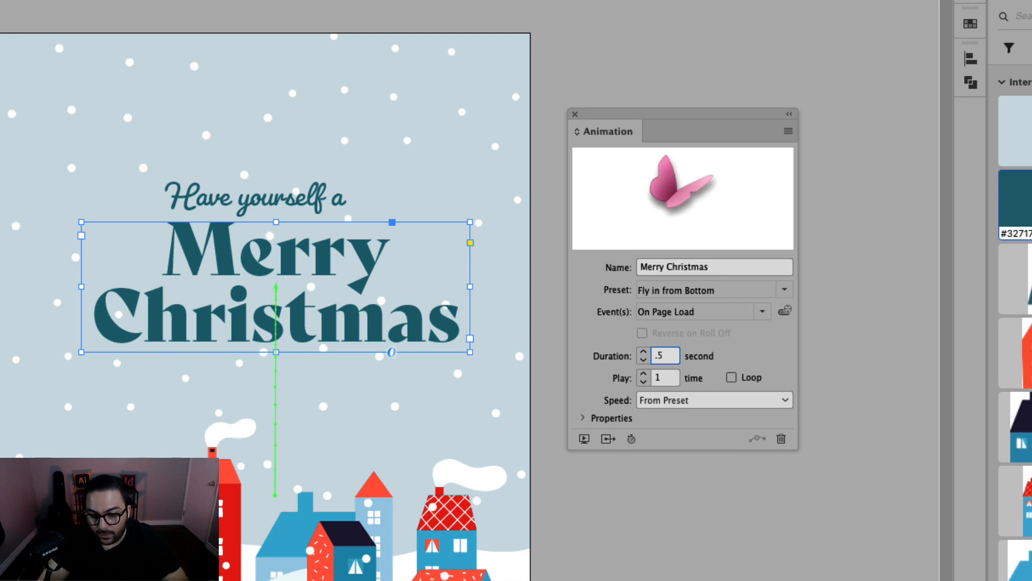
key("Tab")
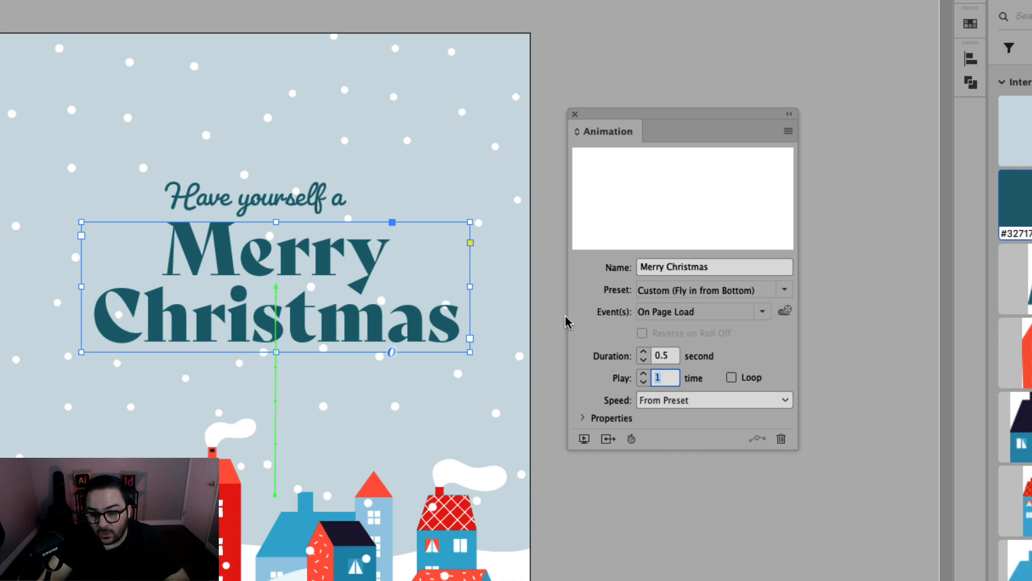
Select the group of snowflakes and name it Snowfall in its animation settings.
left_click(449, 54)
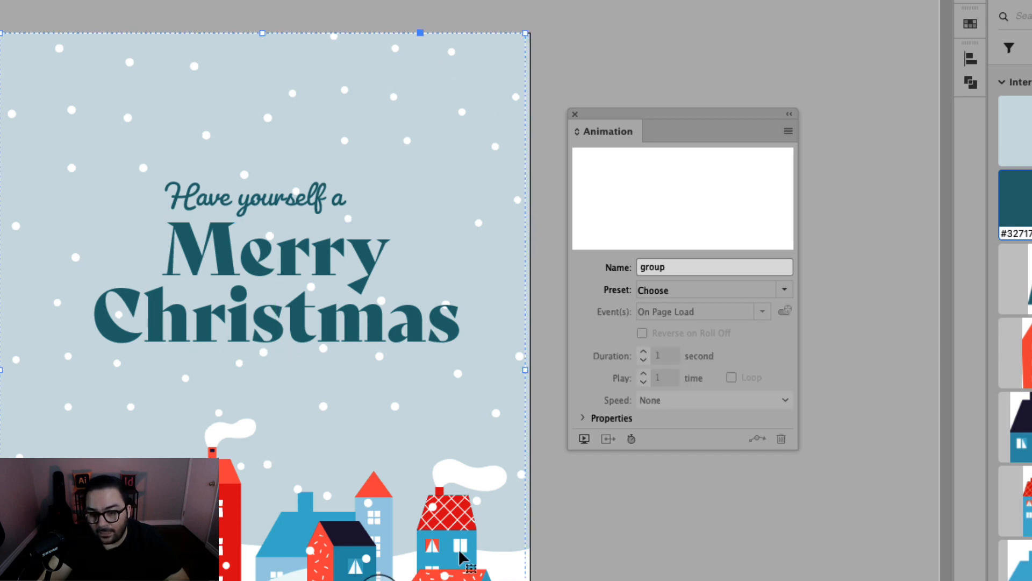
left_click_drag(669, 271, 633, 269)
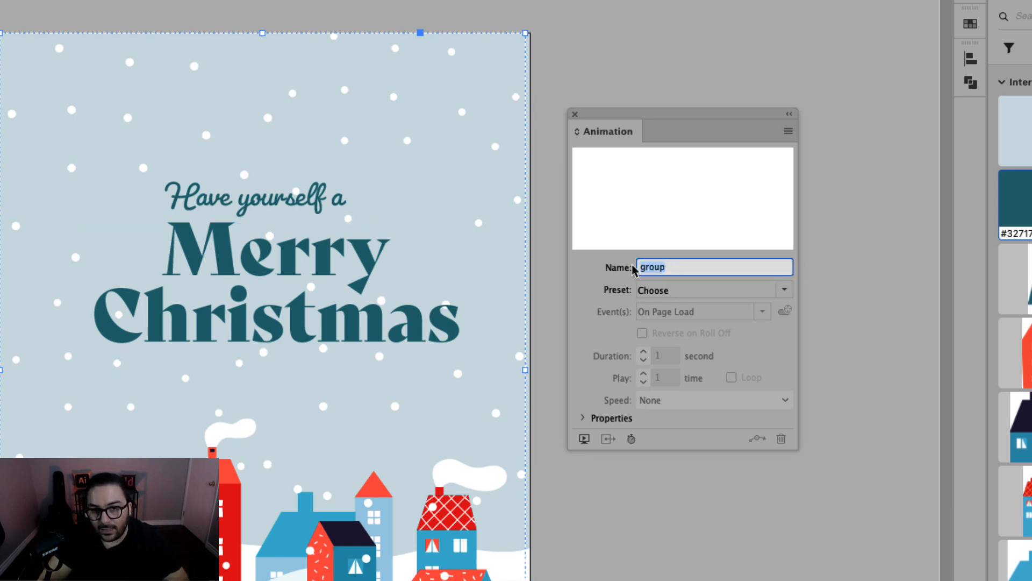
type("Snowfall")
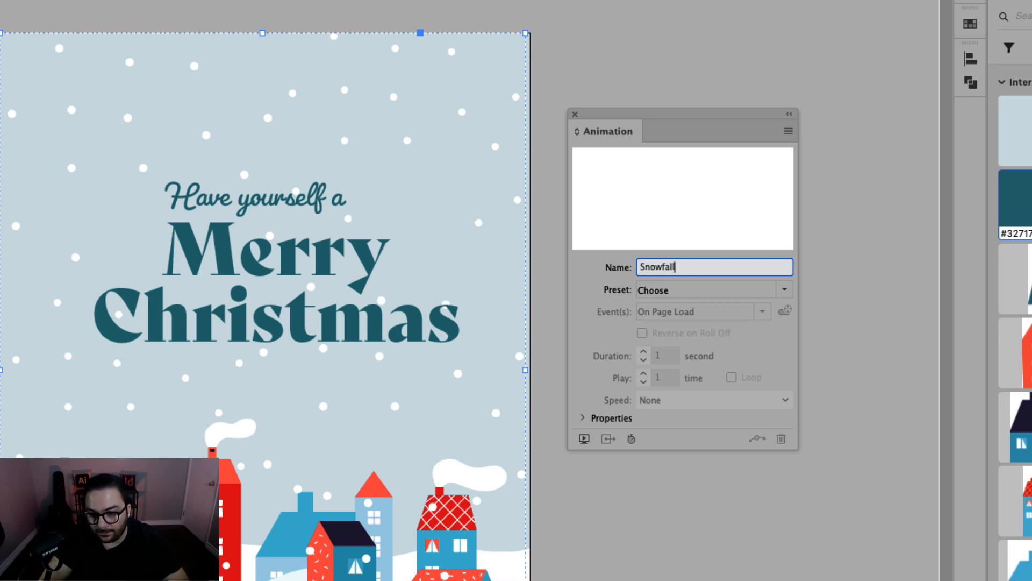
key("Return")
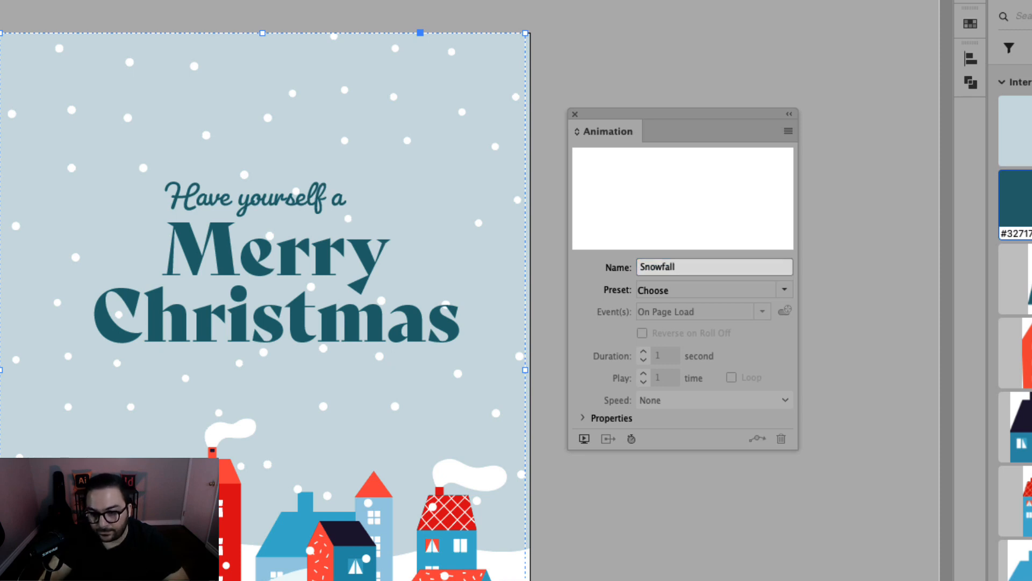
Animate the Snowfall group with the Fly in from Top preset and a duration of 8 seconds.
left_click(784, 290)
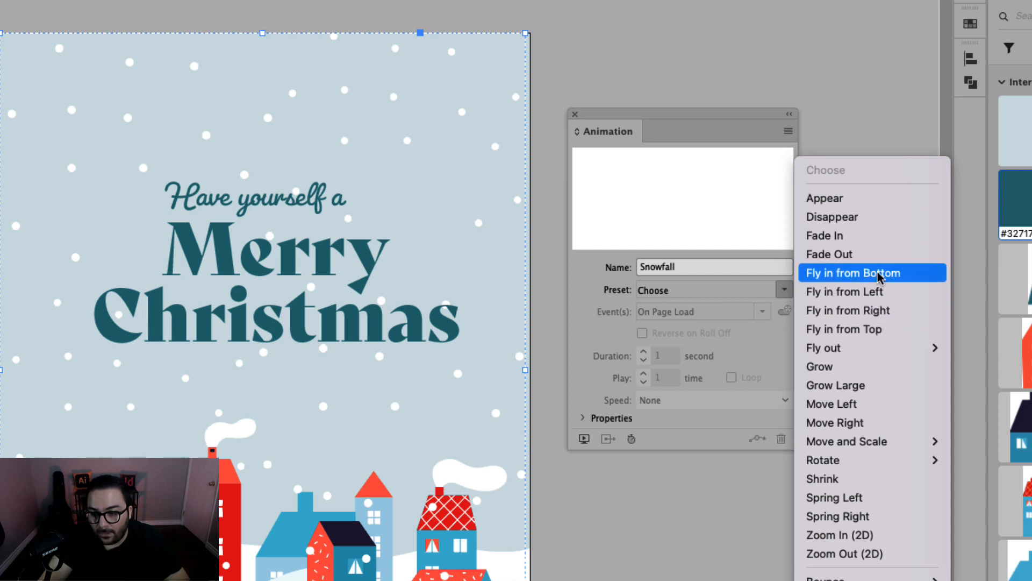
left_click(880, 330)
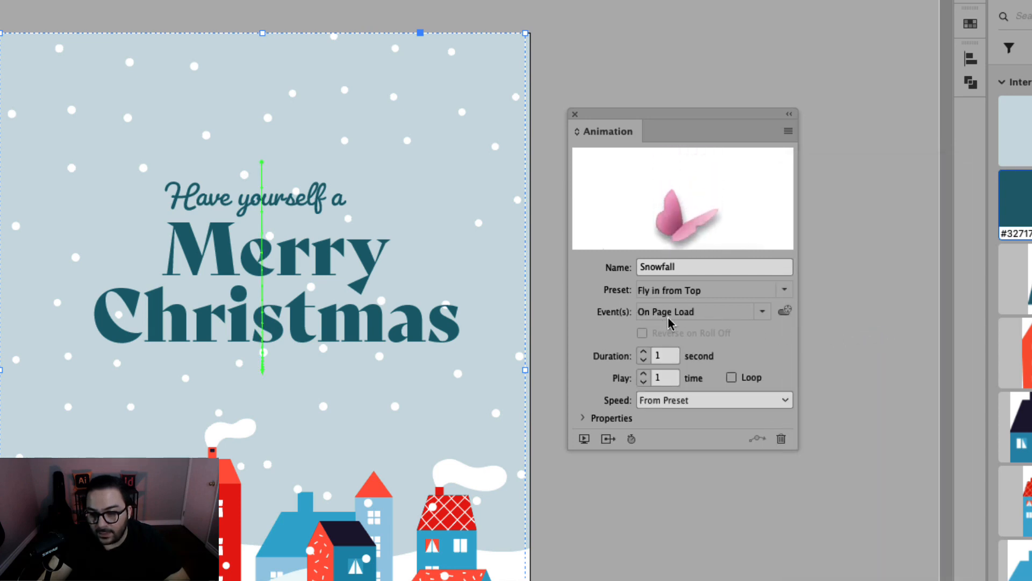
double_click(667, 355)
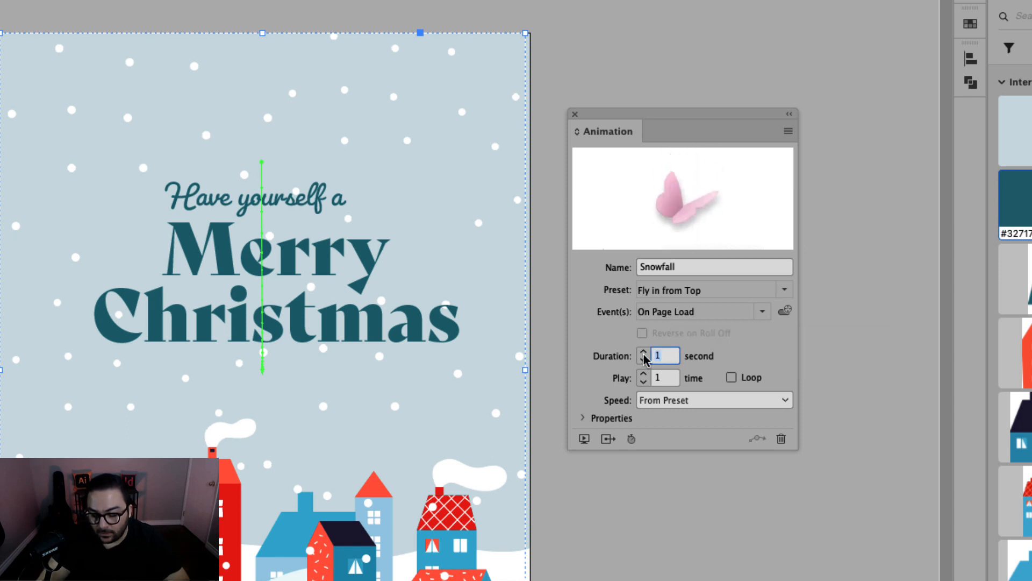
type("8")
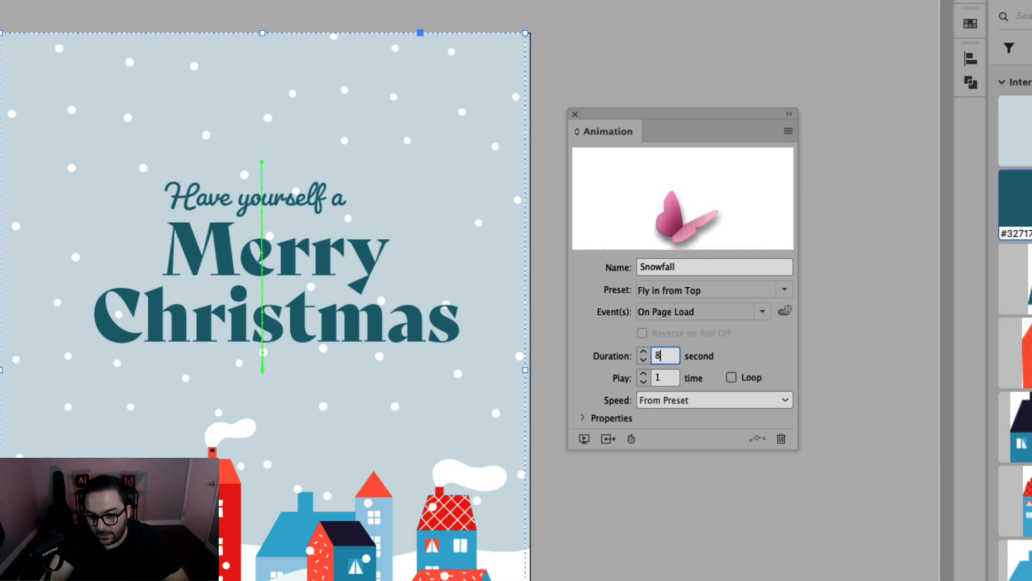
key("Tab")
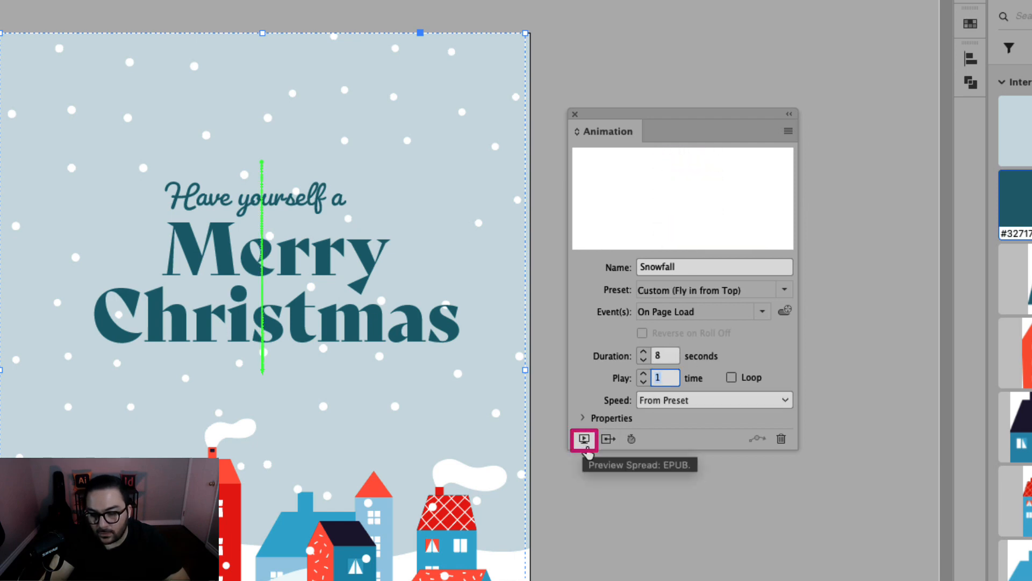
Preview the spread's animations and examine the Snowfall animation's additional properties, including its opacity options.
left_click(584, 440)
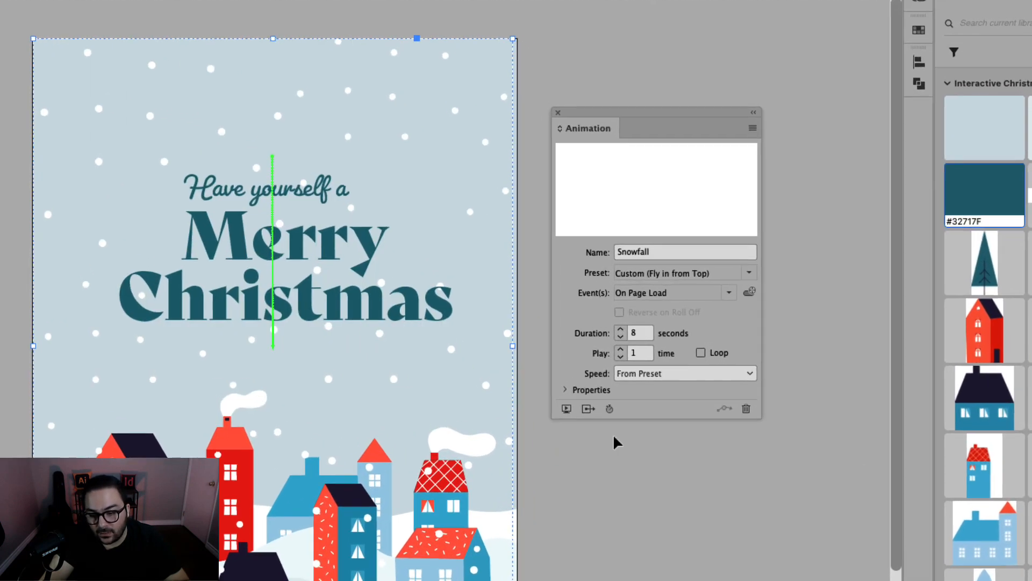
left_click(562, 390)
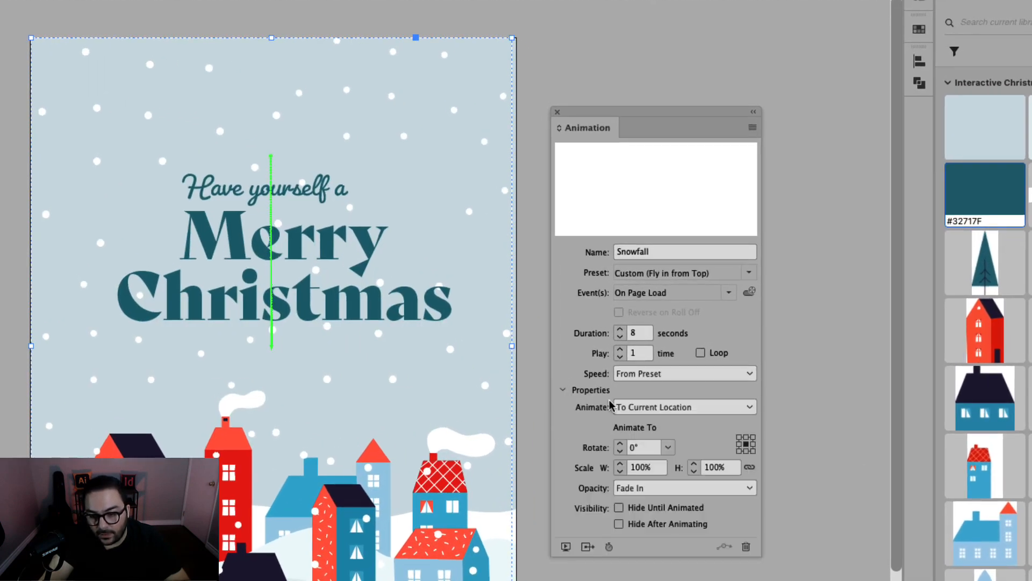
left_click(661, 489)
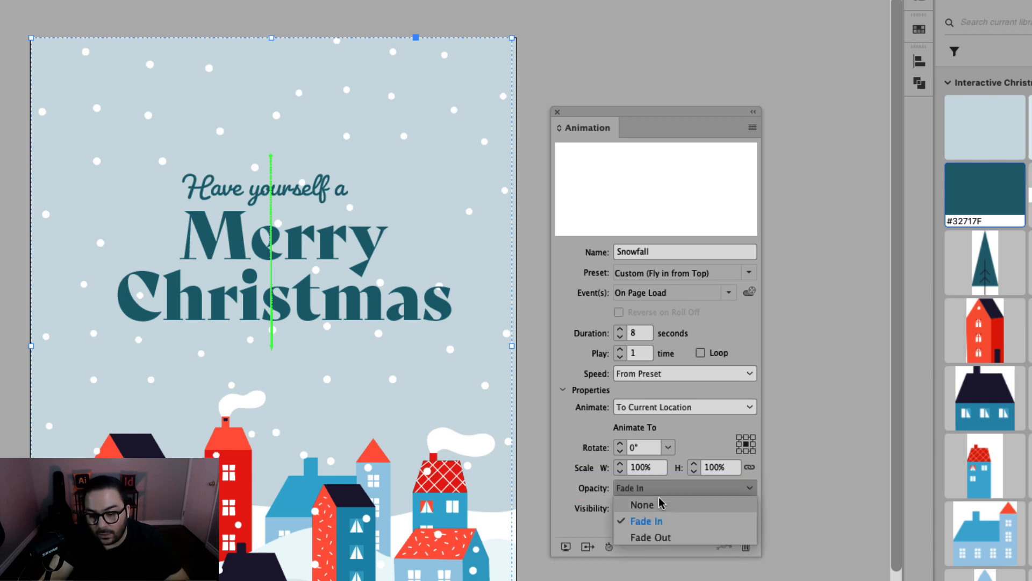
left_click(602, 507)
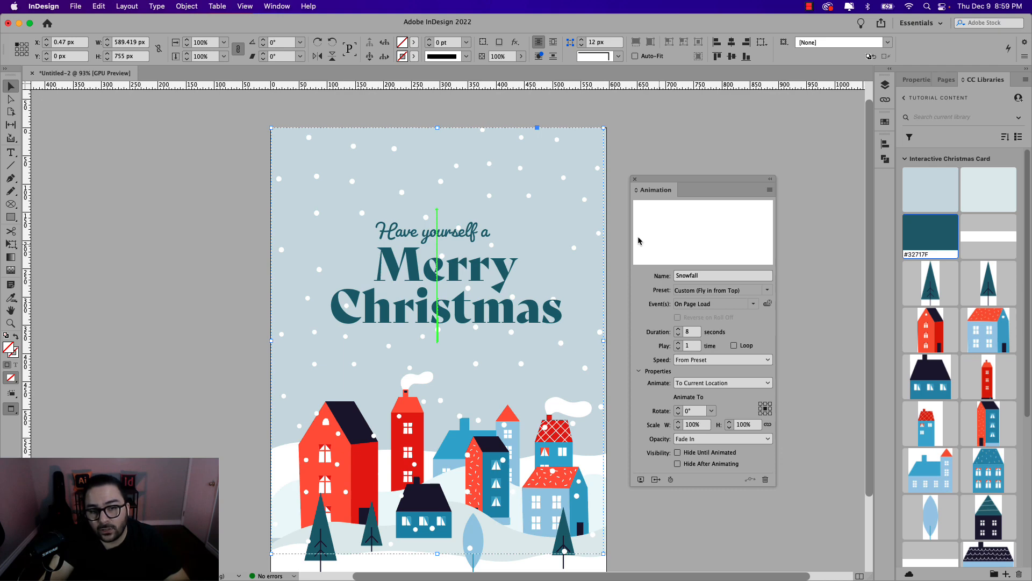
Deselect the snowflakes, open the animation Timing settings and dock them together with the Animation settings.
left_click(672, 159)
left_click(277, 5)
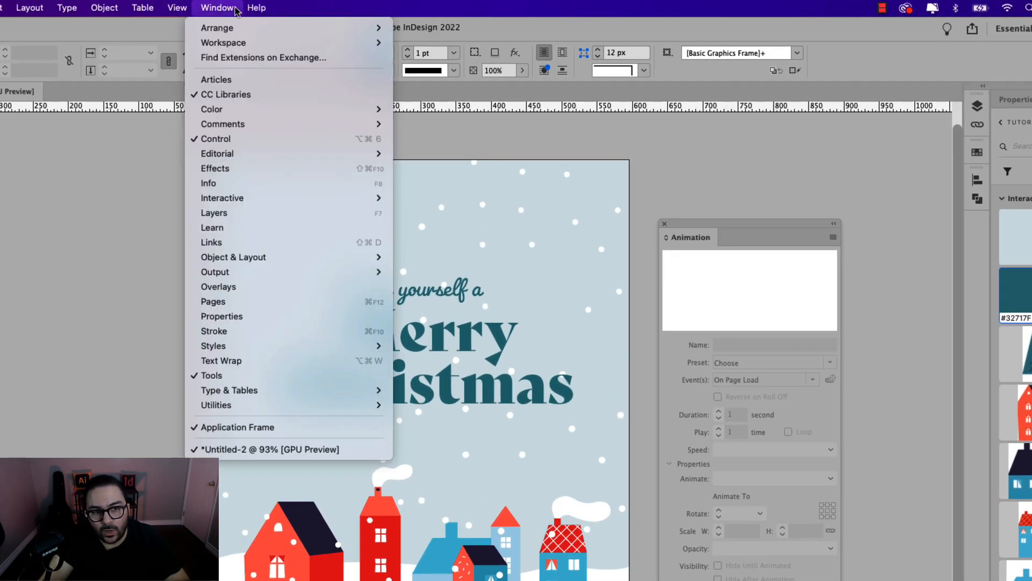
mouse_move(233, 198)
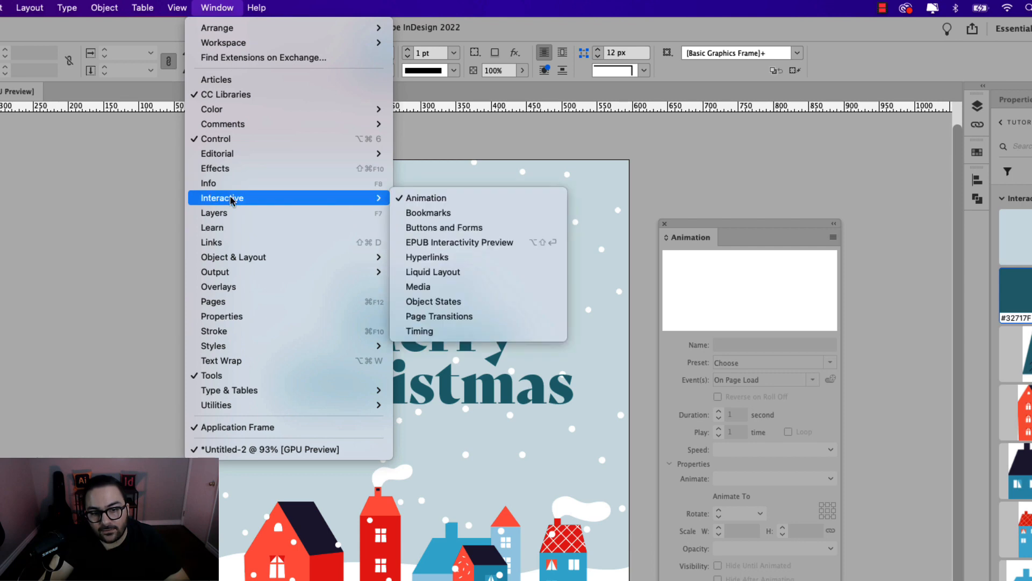
left_click(446, 331)
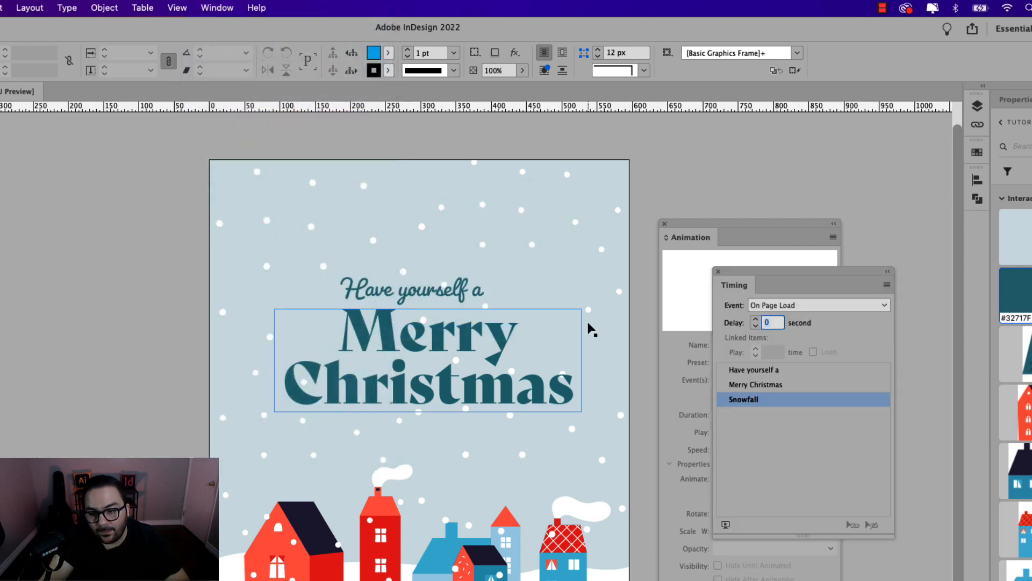
left_click_drag(743, 276, 742, 238)
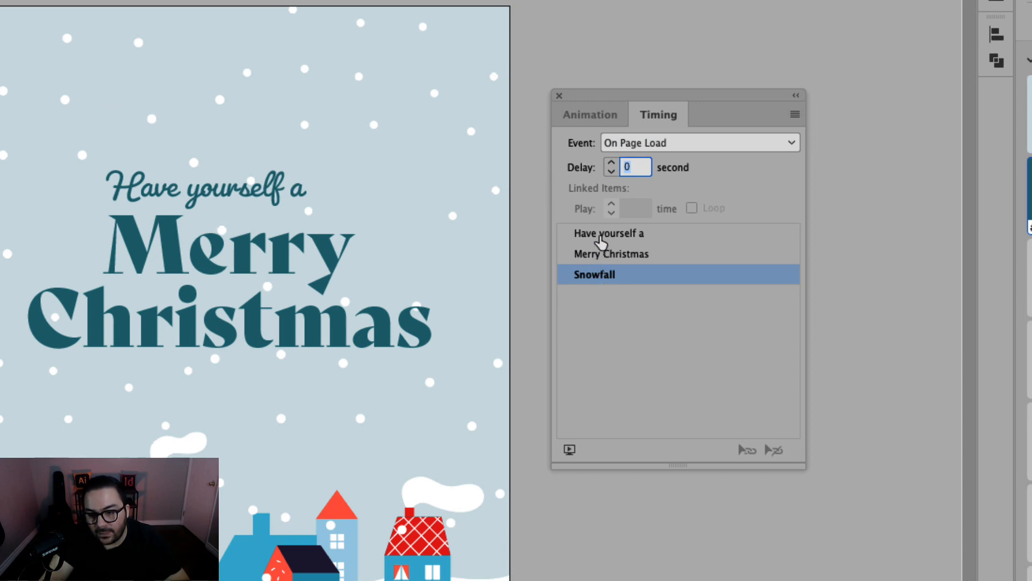
Examine the playback order and delays of the "Have yourself a", "Merry Christmas" and Snowfall animations.
left_click(603, 236)
left_click(598, 261)
left_click(595, 274)
left_click(604, 238)
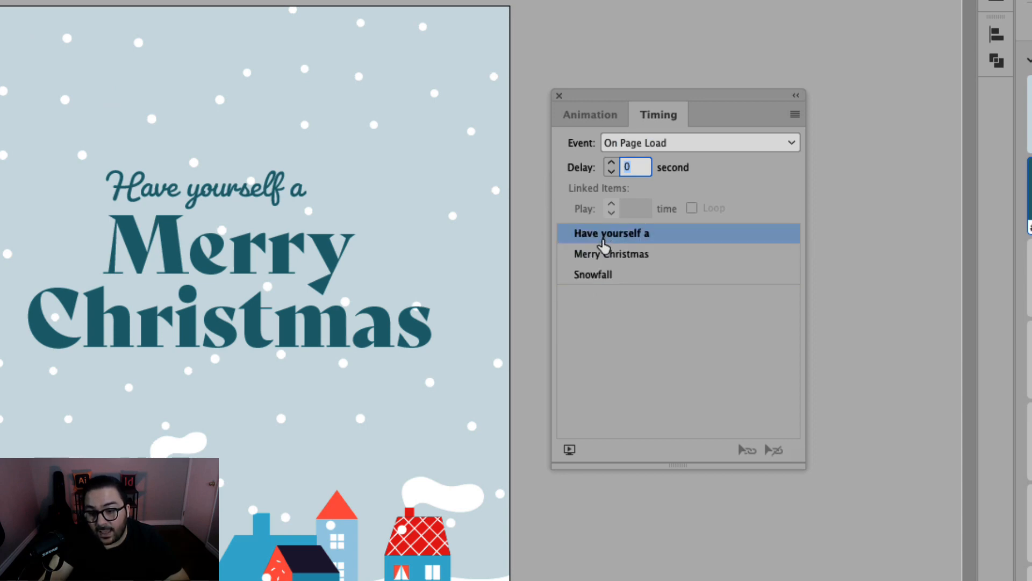
left_click(598, 261)
left_click(594, 274)
left_click(596, 238)
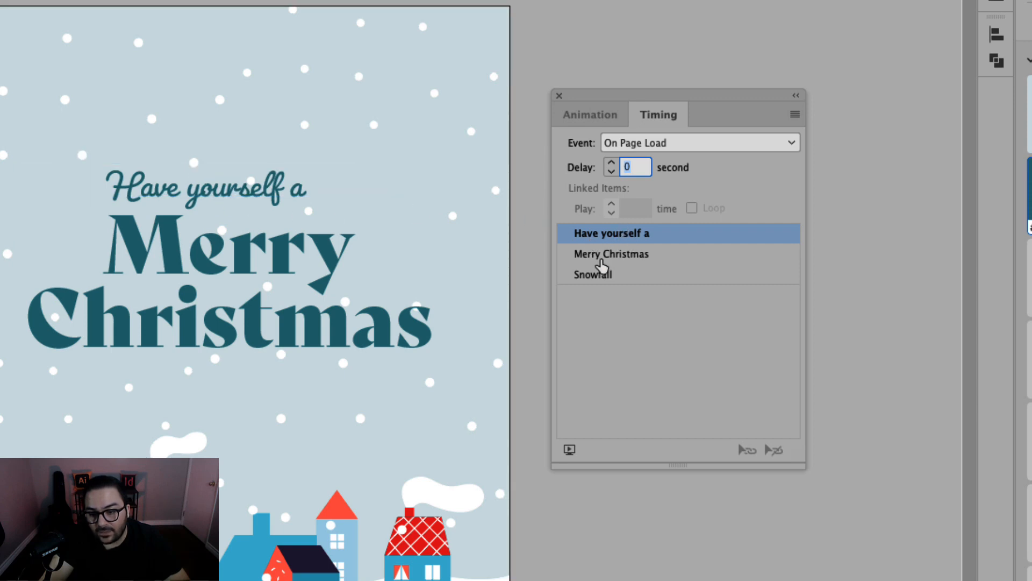
left_click(616, 260)
left_click(607, 278)
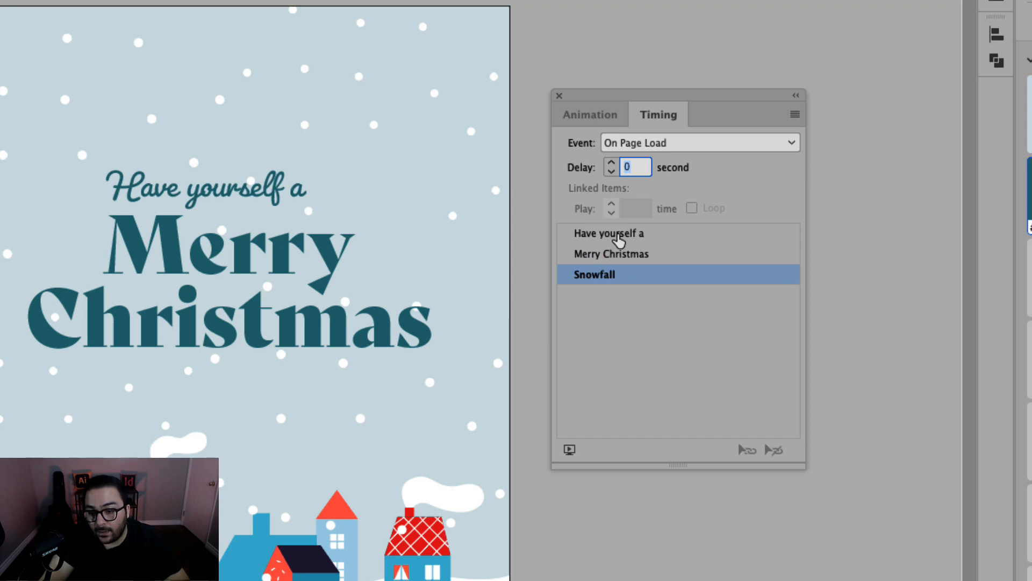
Set the delay of the "Have yourself a" animation to 1 second for the On Page Load event.
left_click(619, 237)
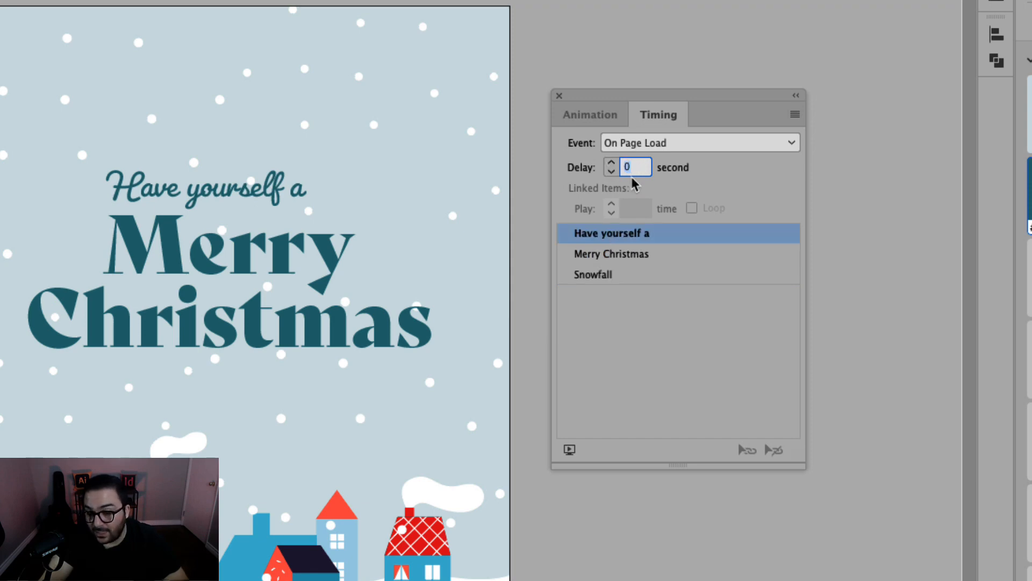
type("1")
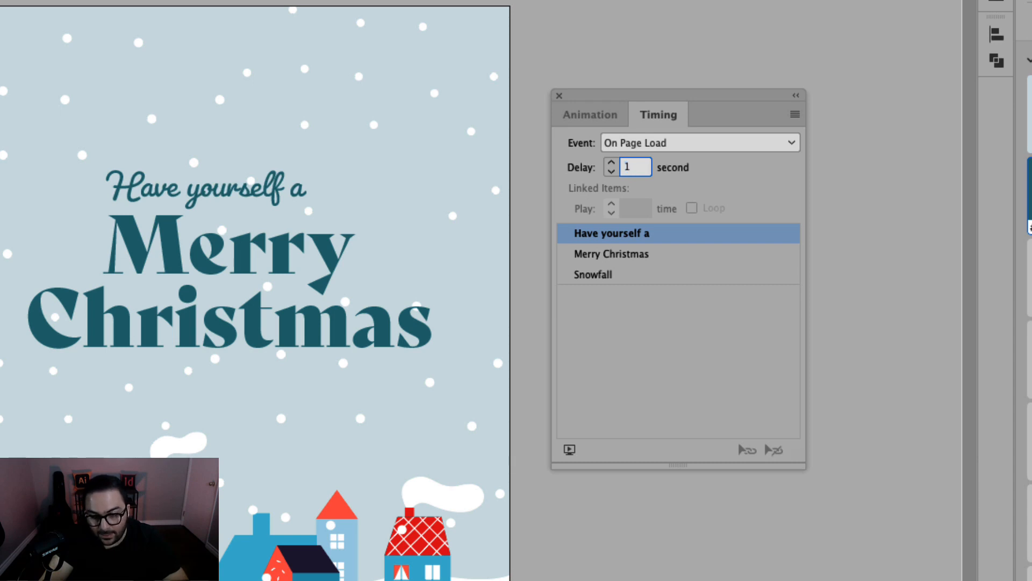
key("Return")
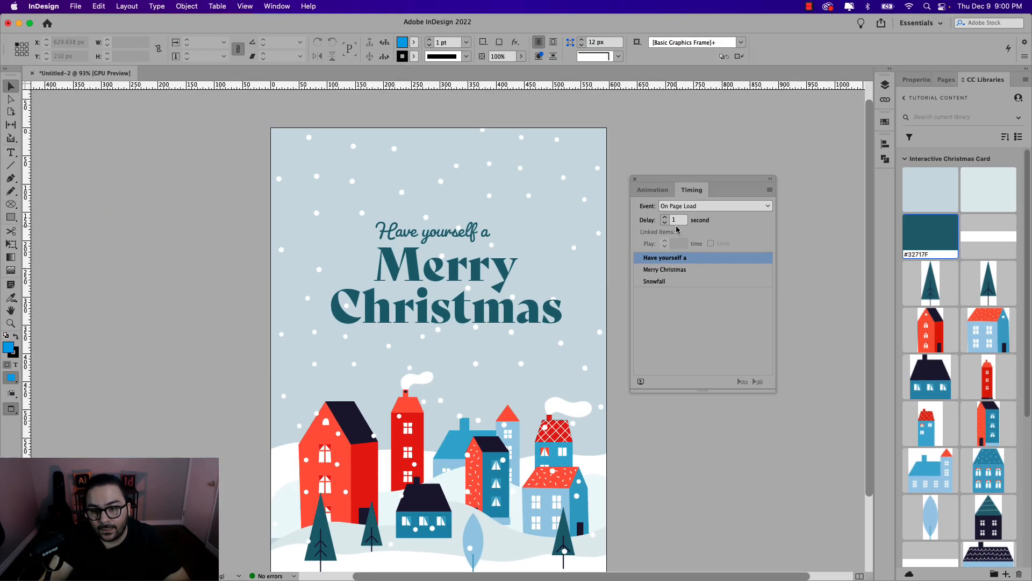
left_click_drag(697, 184, 705, 171)
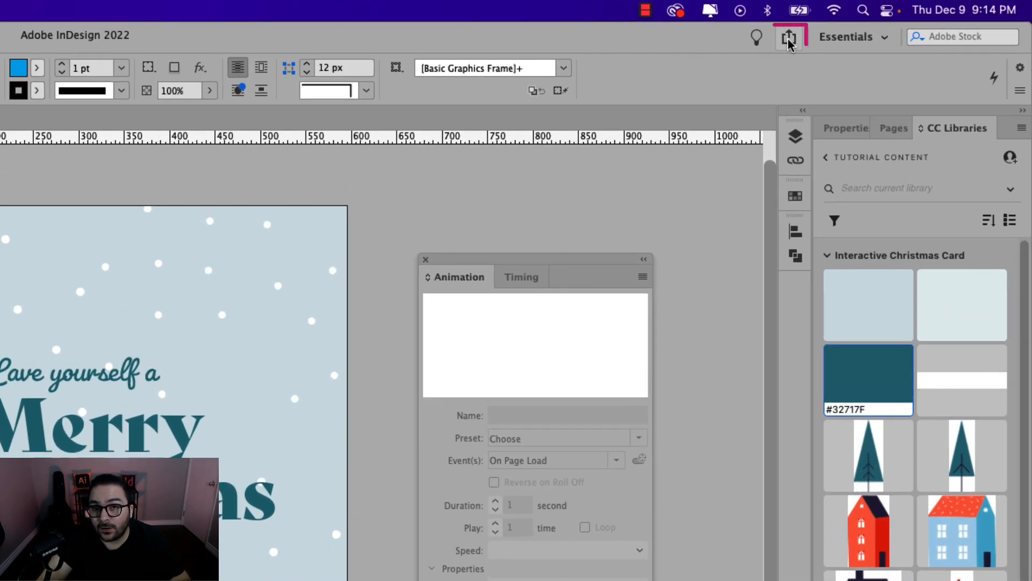
Publish the card online as a new document titled "Christmas Card", with all pages exported as single, and view it in the browser.
left_click(790, 38)
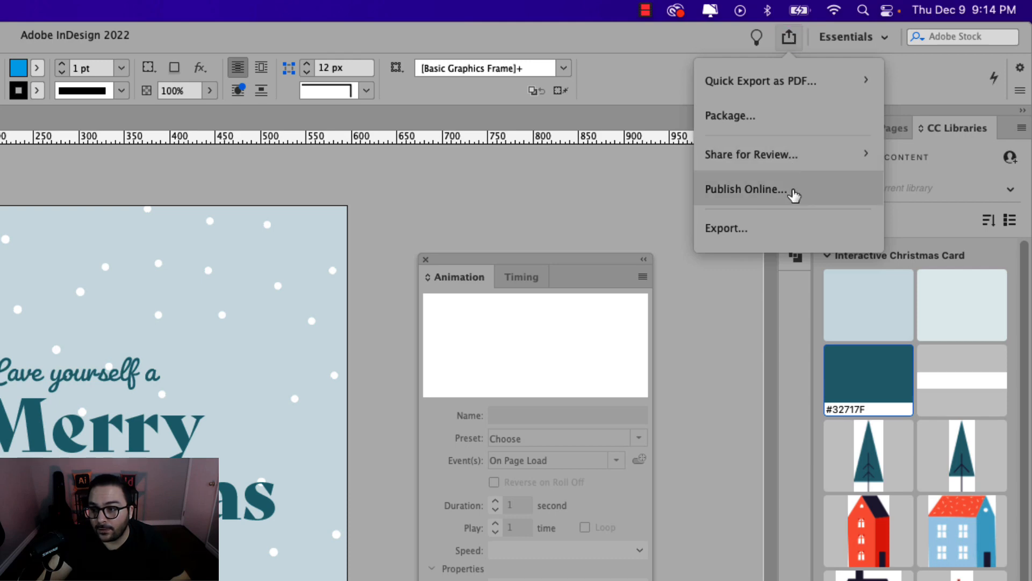
left_click(794, 192)
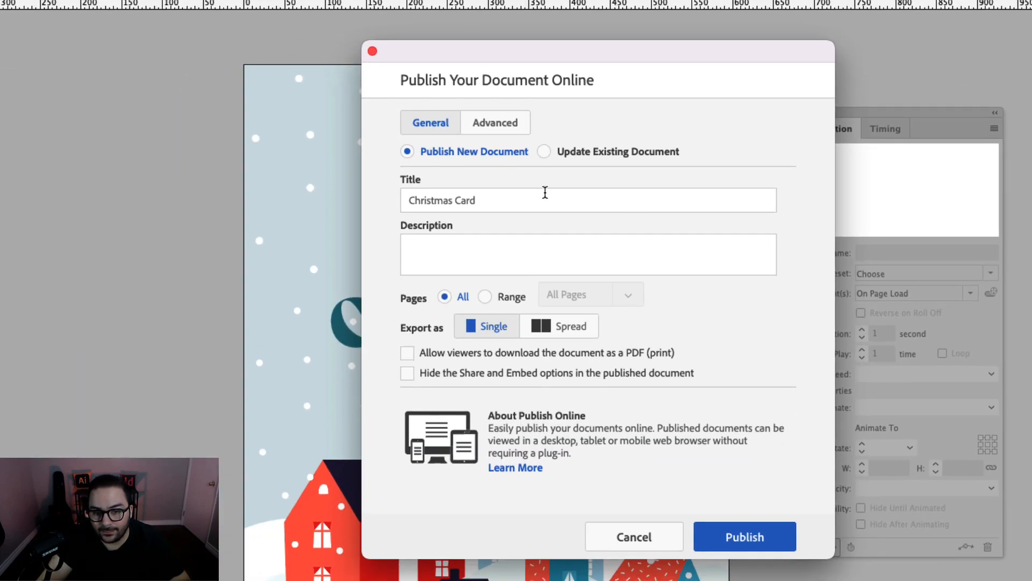
left_click_drag(480, 200, 399, 200)
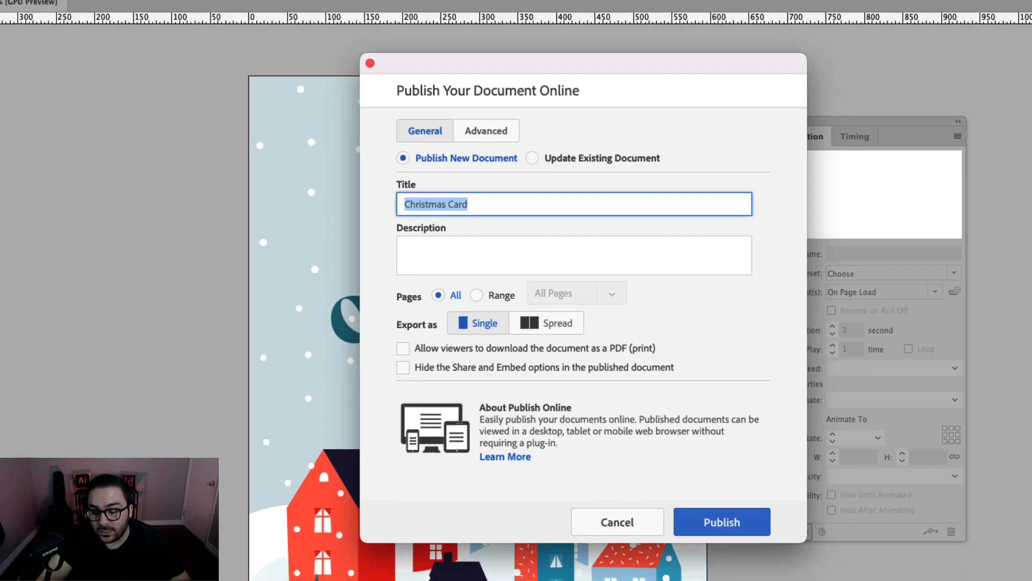
left_click(735, 547)
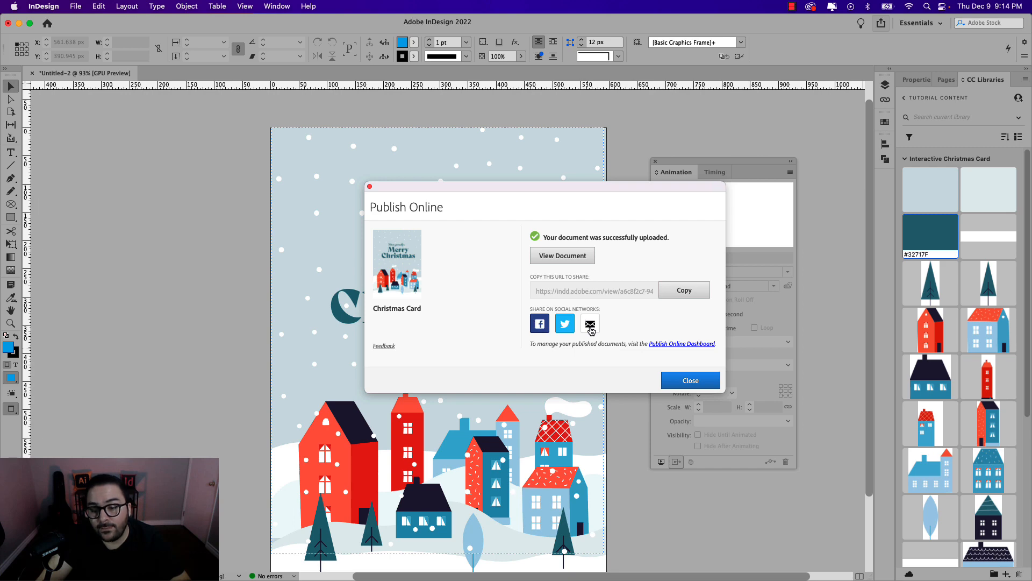
left_click(568, 261)
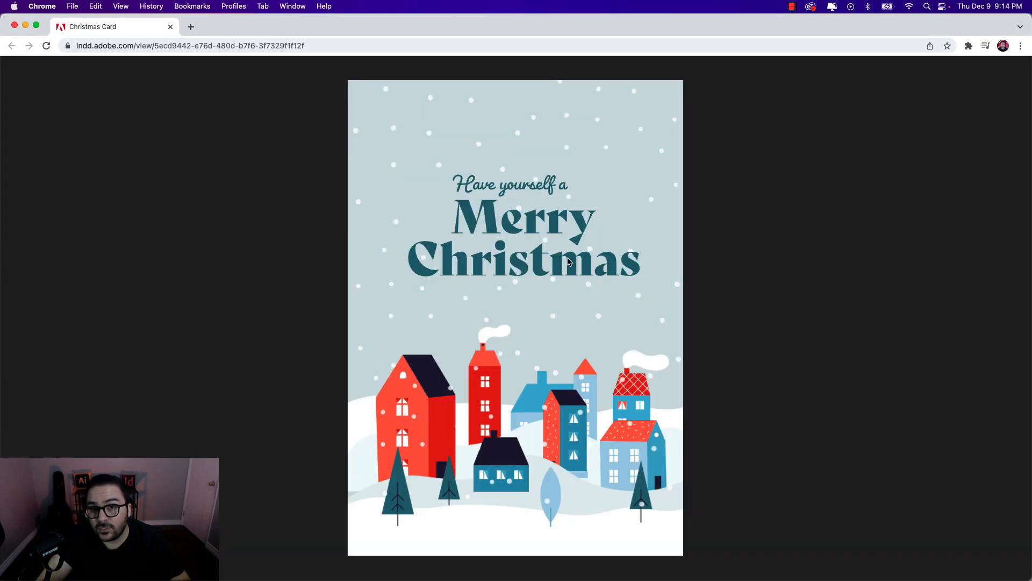